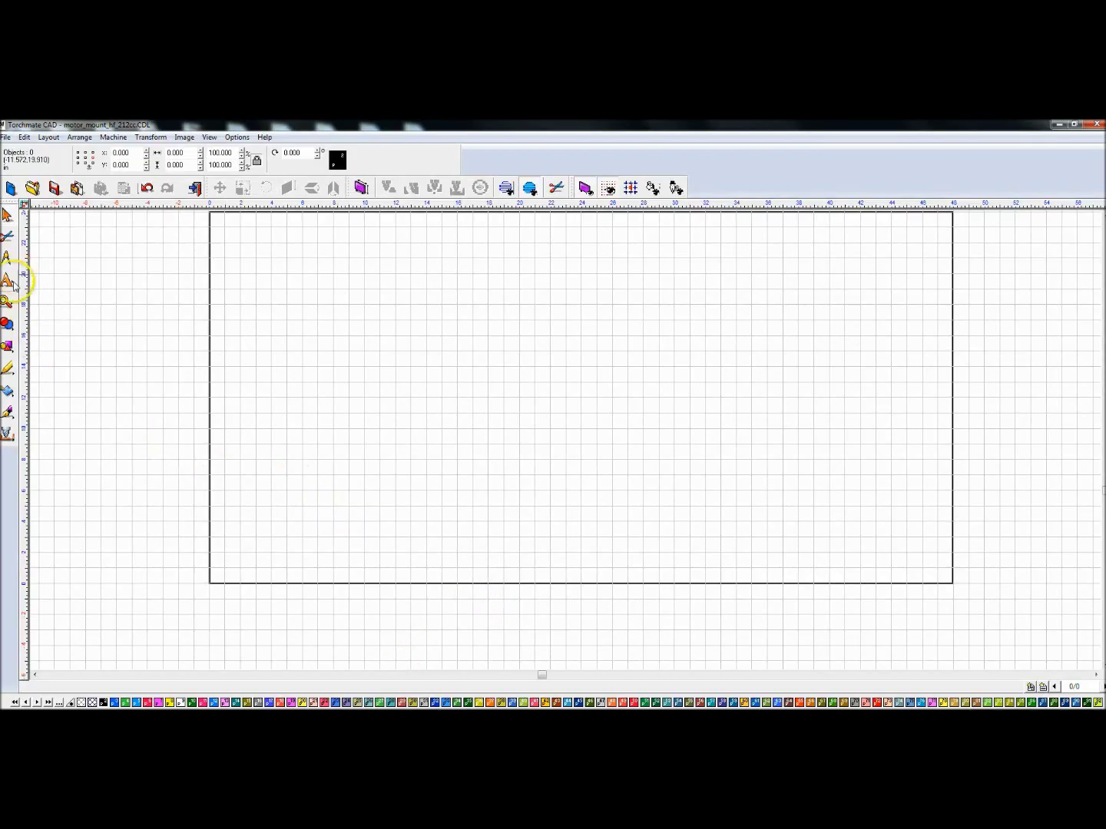
- Pick the rectangle tool in Torchmate CAD, then leave it without drawing anything
left_click(10, 350)
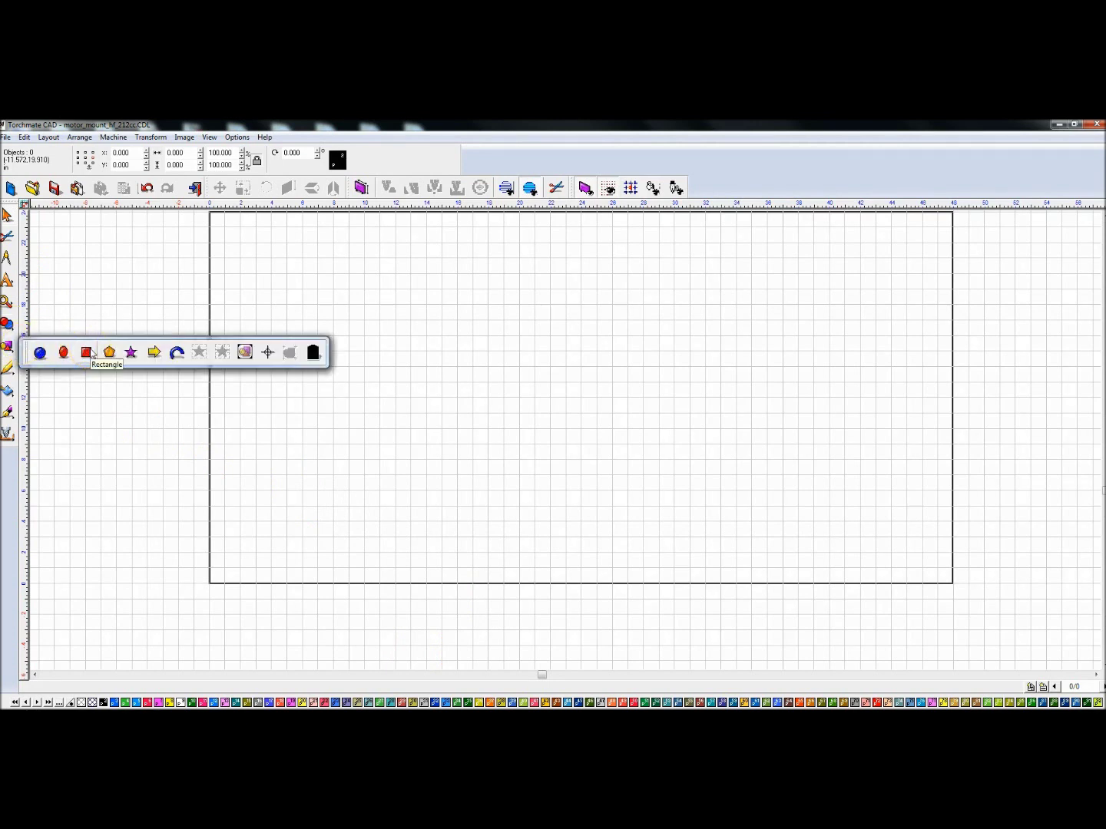
left_click(88, 353)
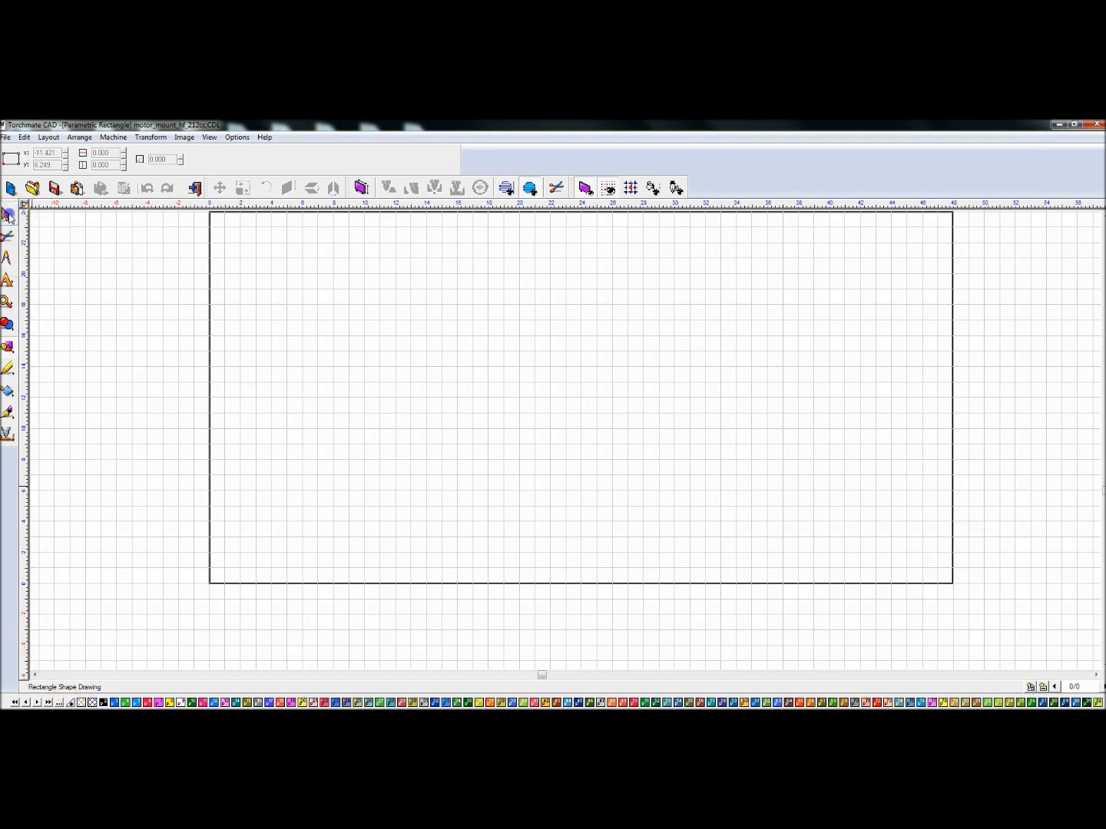
left_click(7, 215)
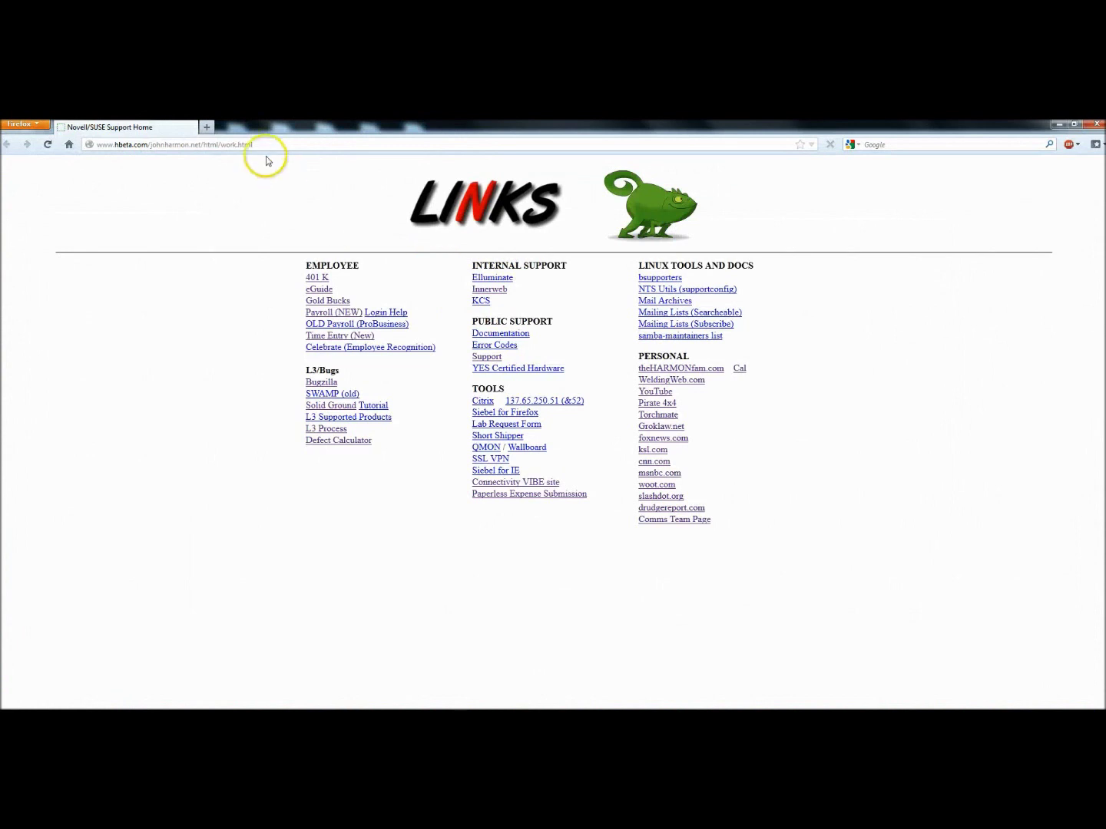
- Browse harborfreight.com via Engines & Generators and Gas Engines to the 212 cc engine page
left_click(263, 145)
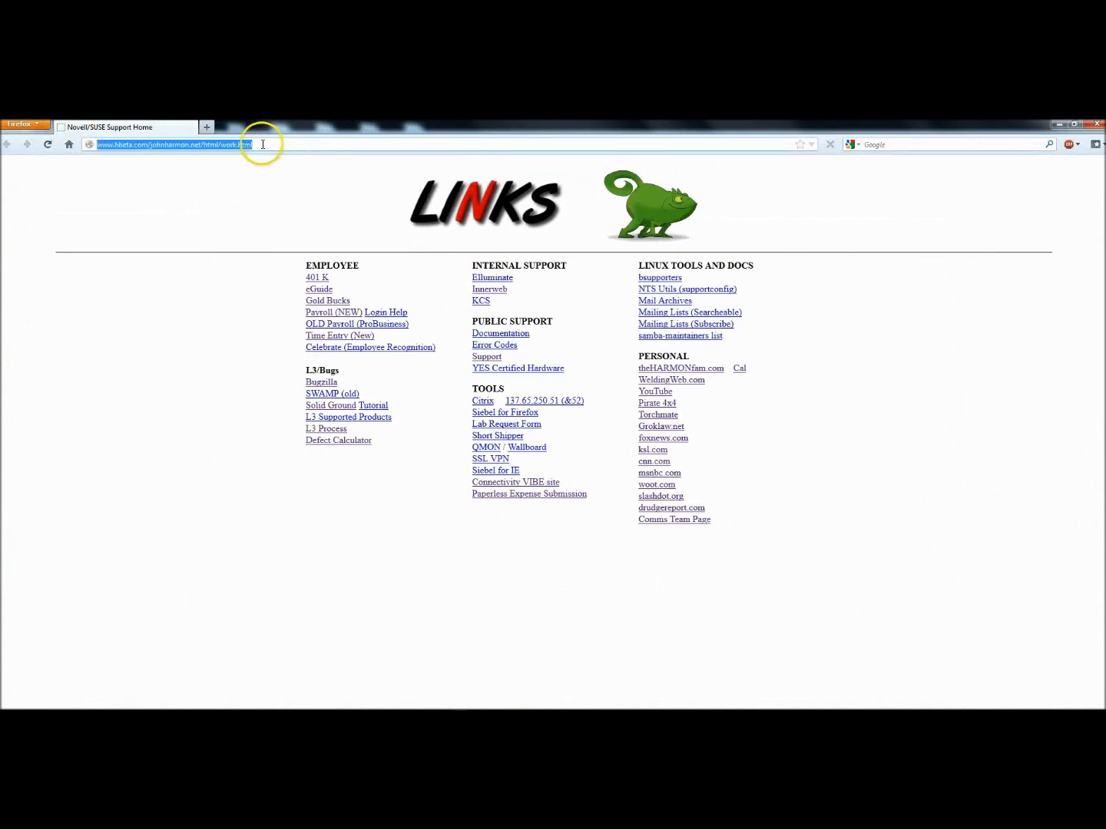
type("harborfreight.com/")
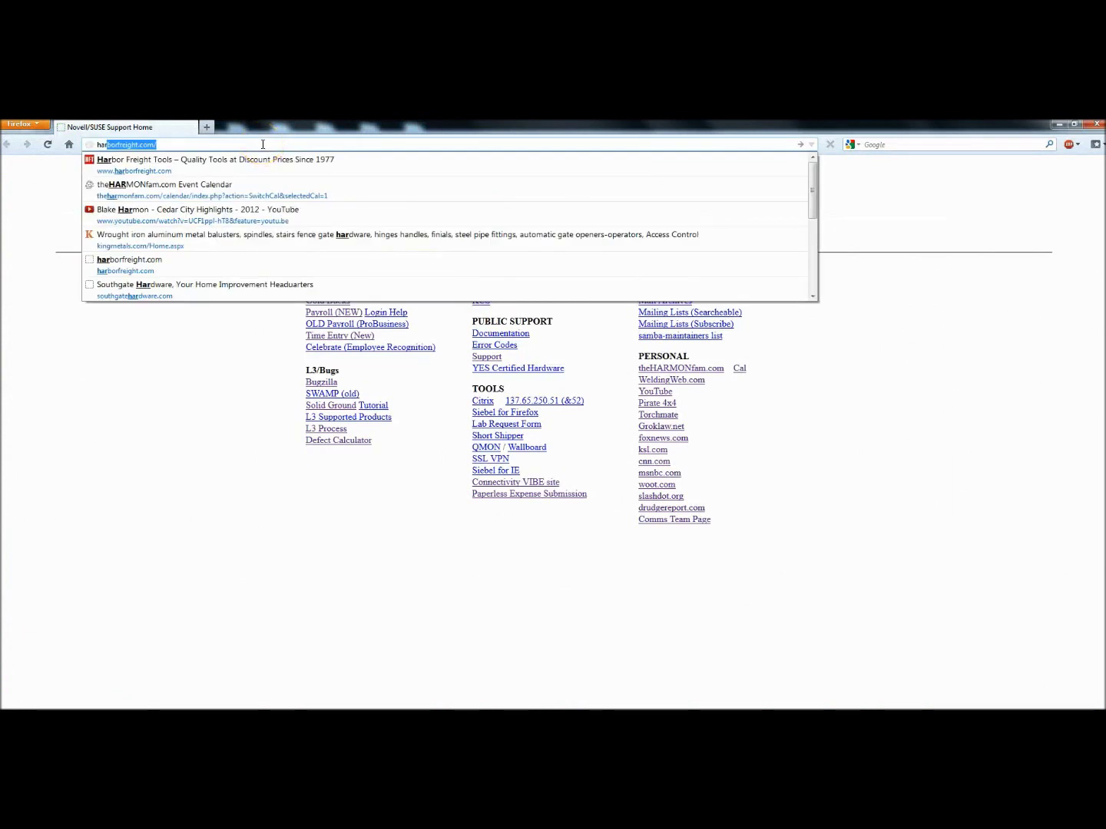
key("Return")
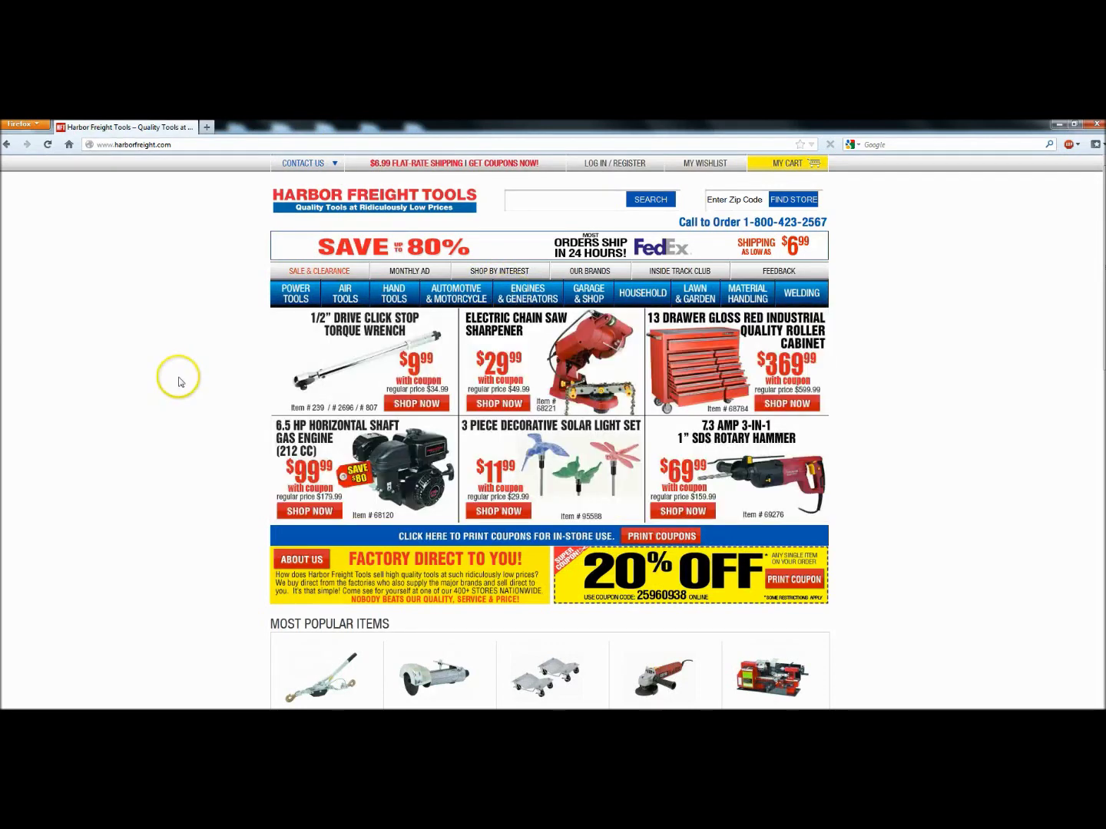
left_click(522, 294)
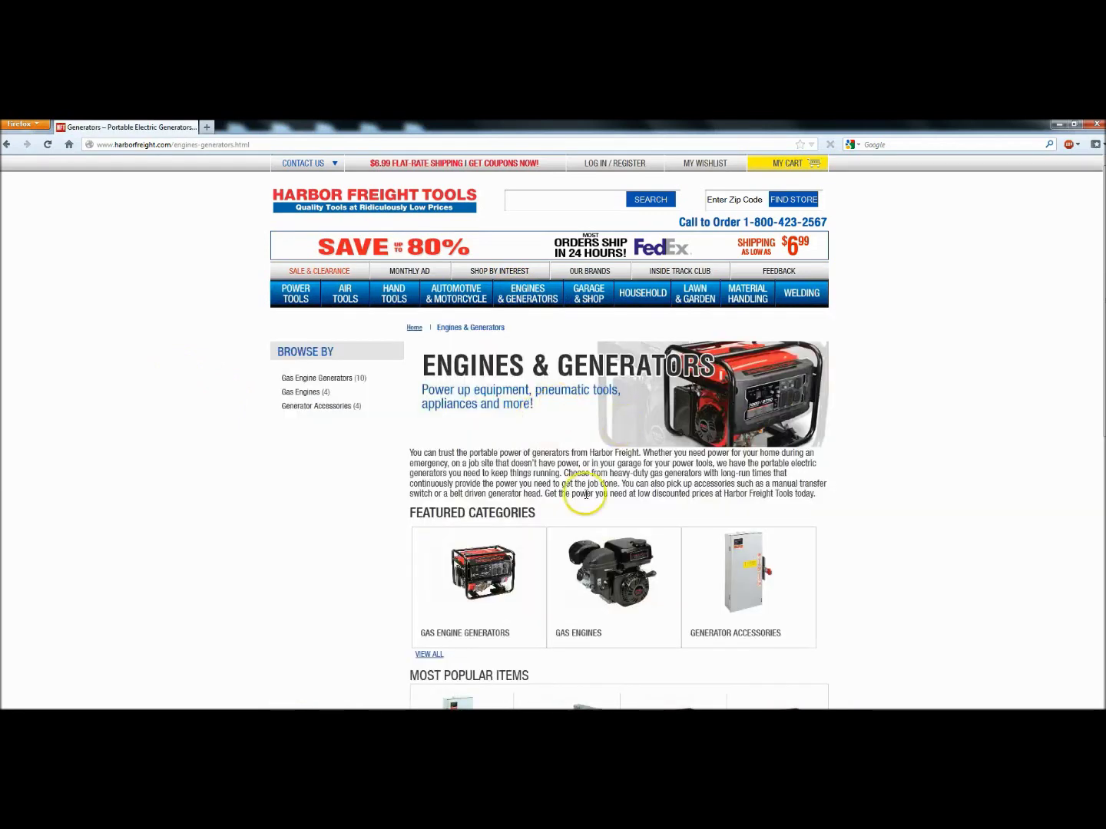
left_click(618, 570)
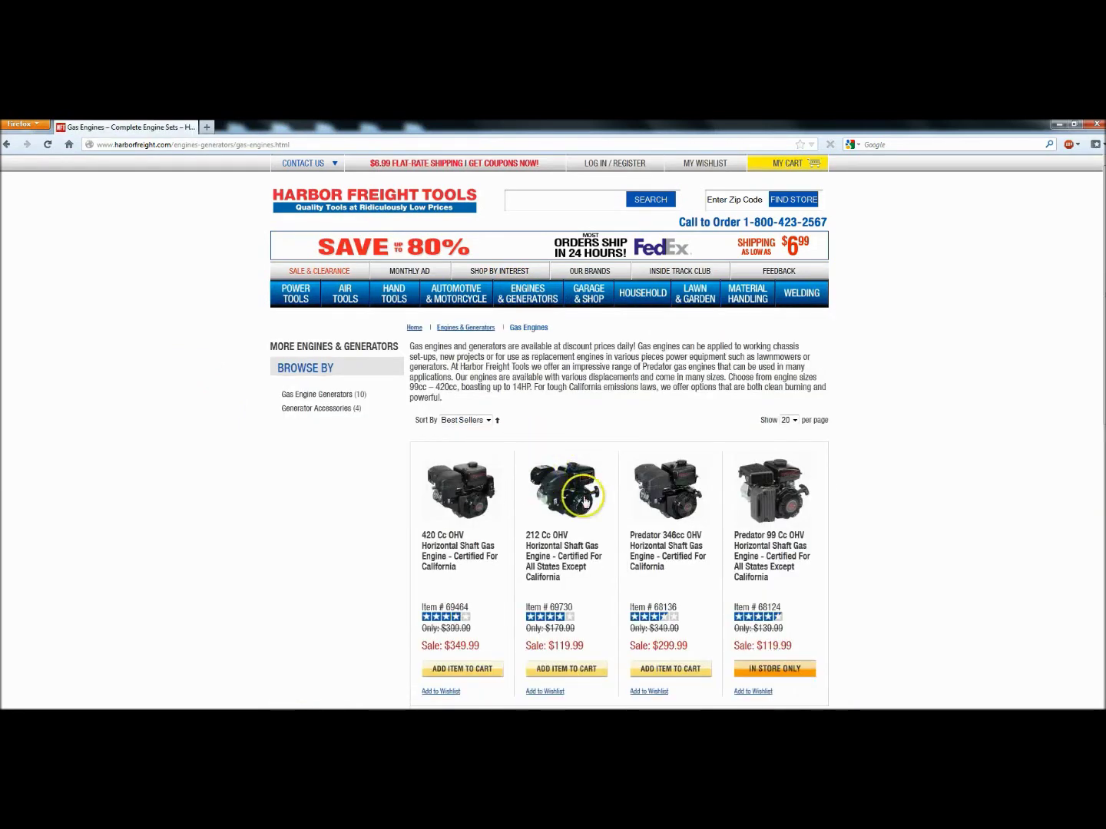
left_click(573, 488)
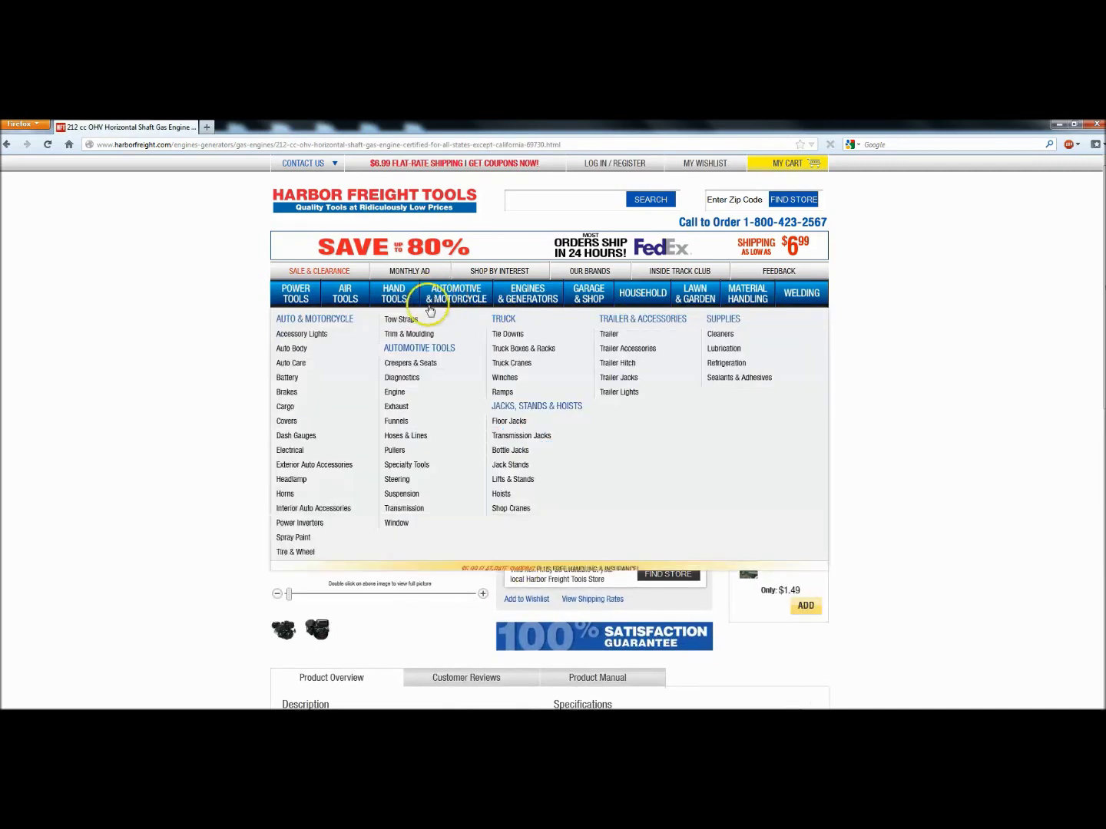
scroll(572, 645, "down", 5)
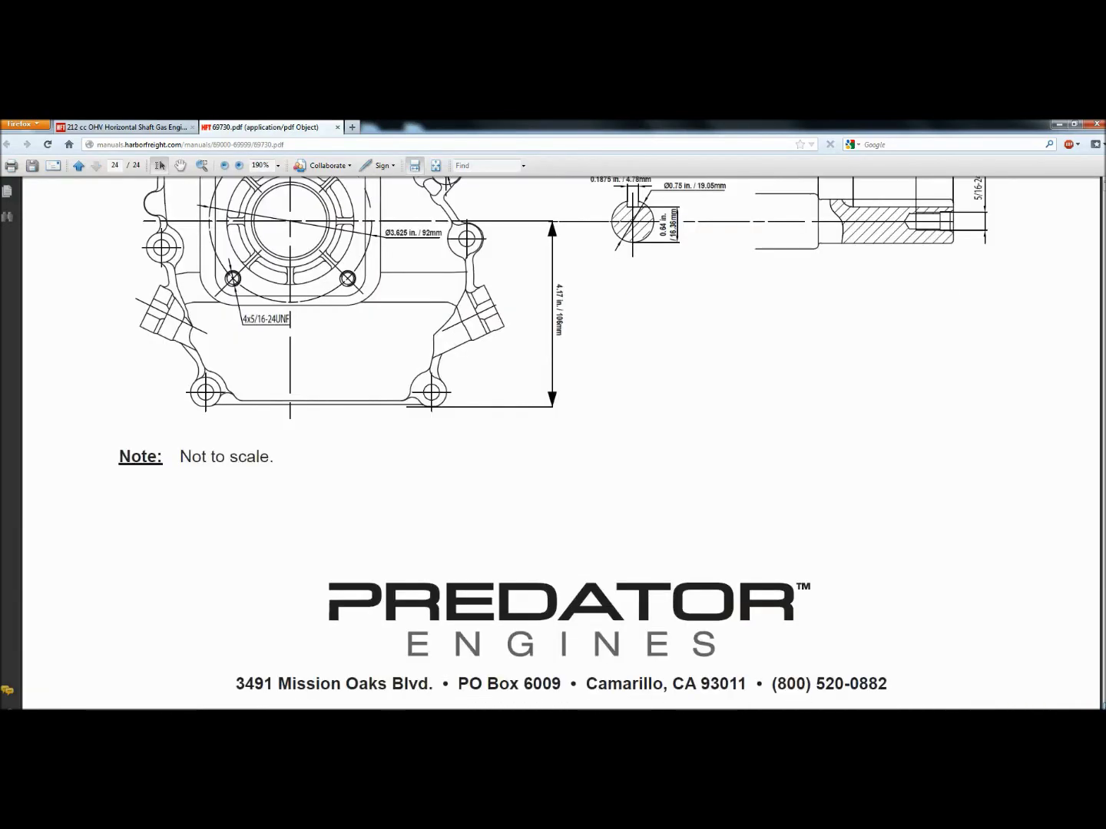
- Scroll the 69730.pdf manual to the Mounting Hole Diagram, then switch back to Torchmate CAD
scroll(553, 442, "up", 10)
scroll(553, 442, "down", 3)
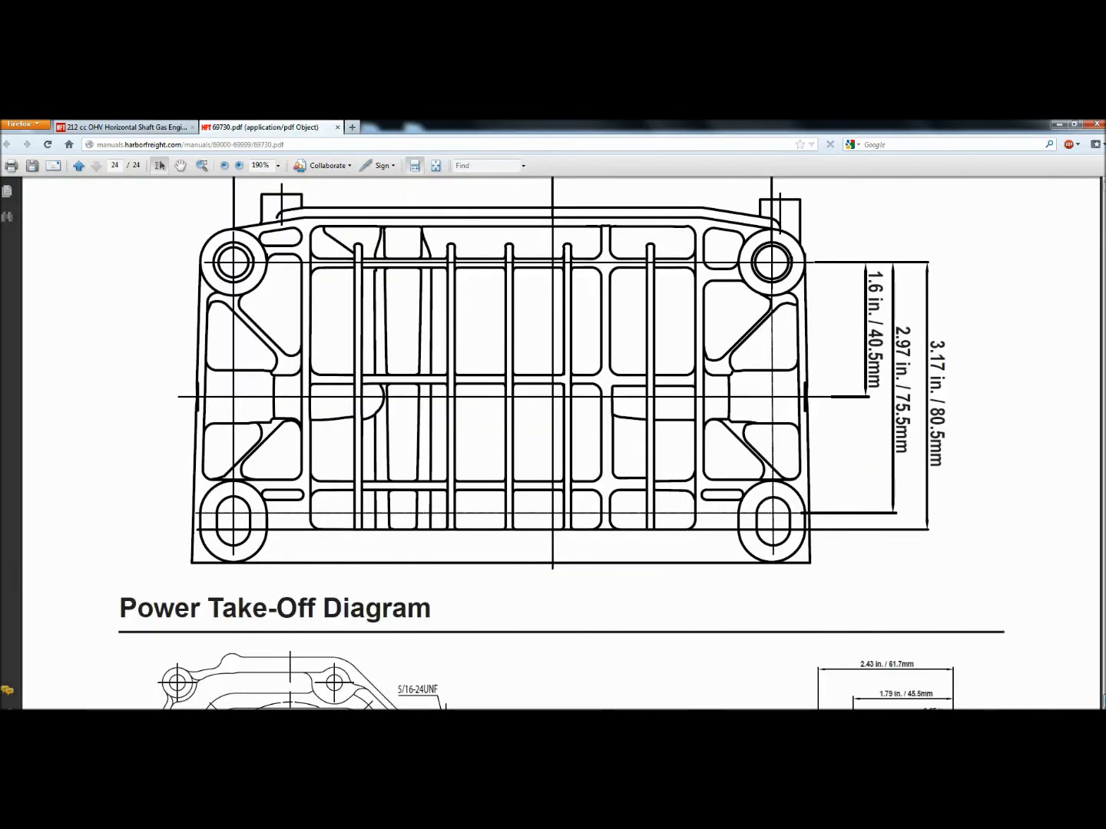
scroll(791, 260, "up", 1)
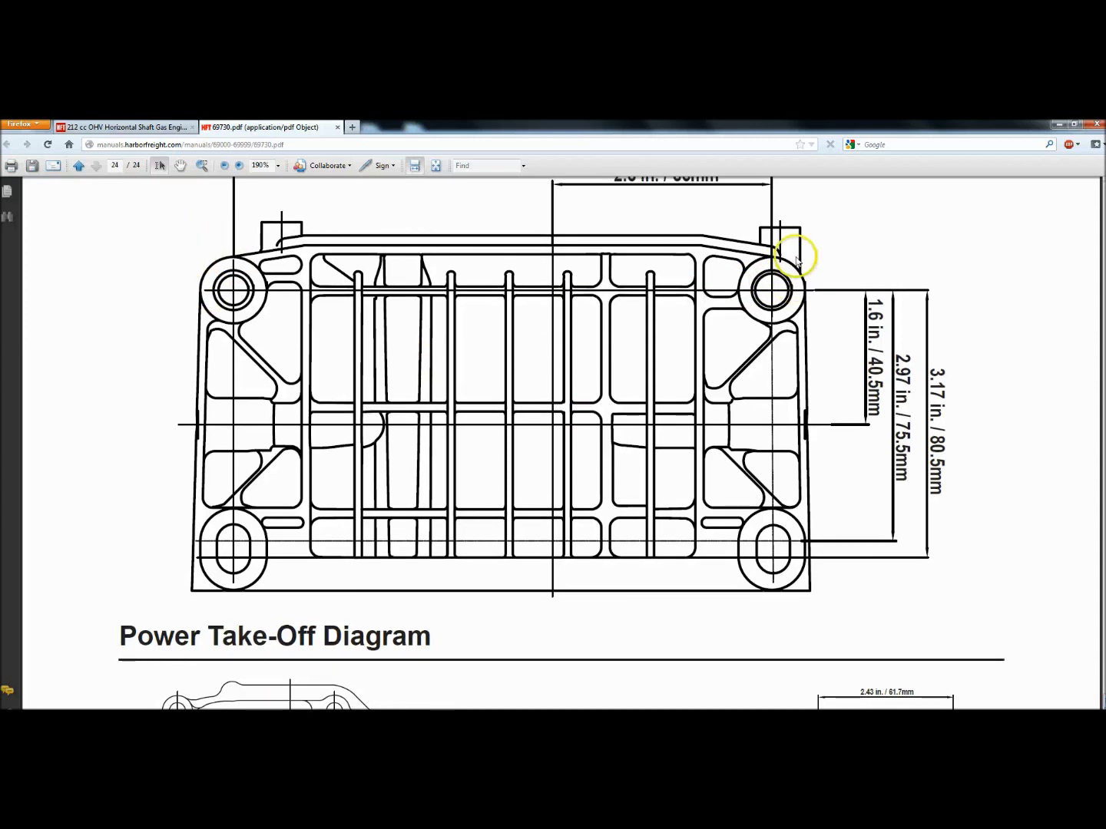
scroll(796, 262, "up", 3)
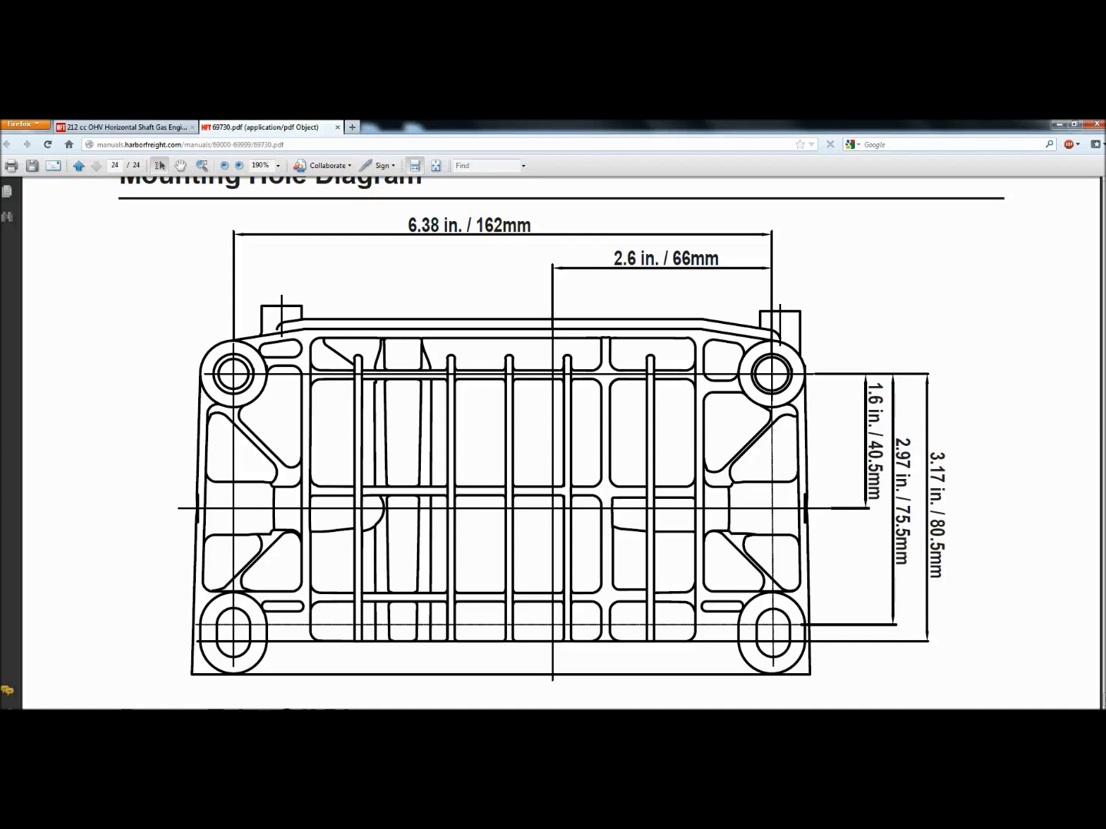
left_click(223, 676)
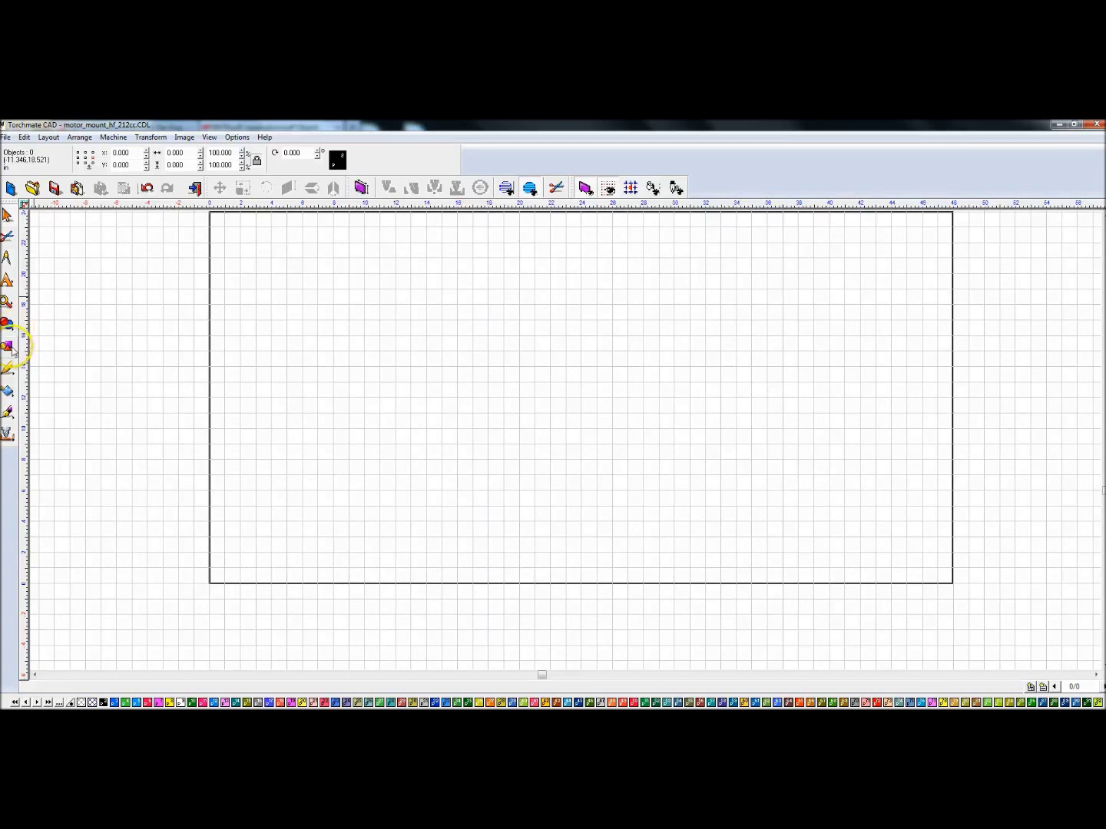
- Draw a 0.375 × 2.625 inch rectangle near the plate's left side and select it
left_click(13, 351)
left_click(86, 351)
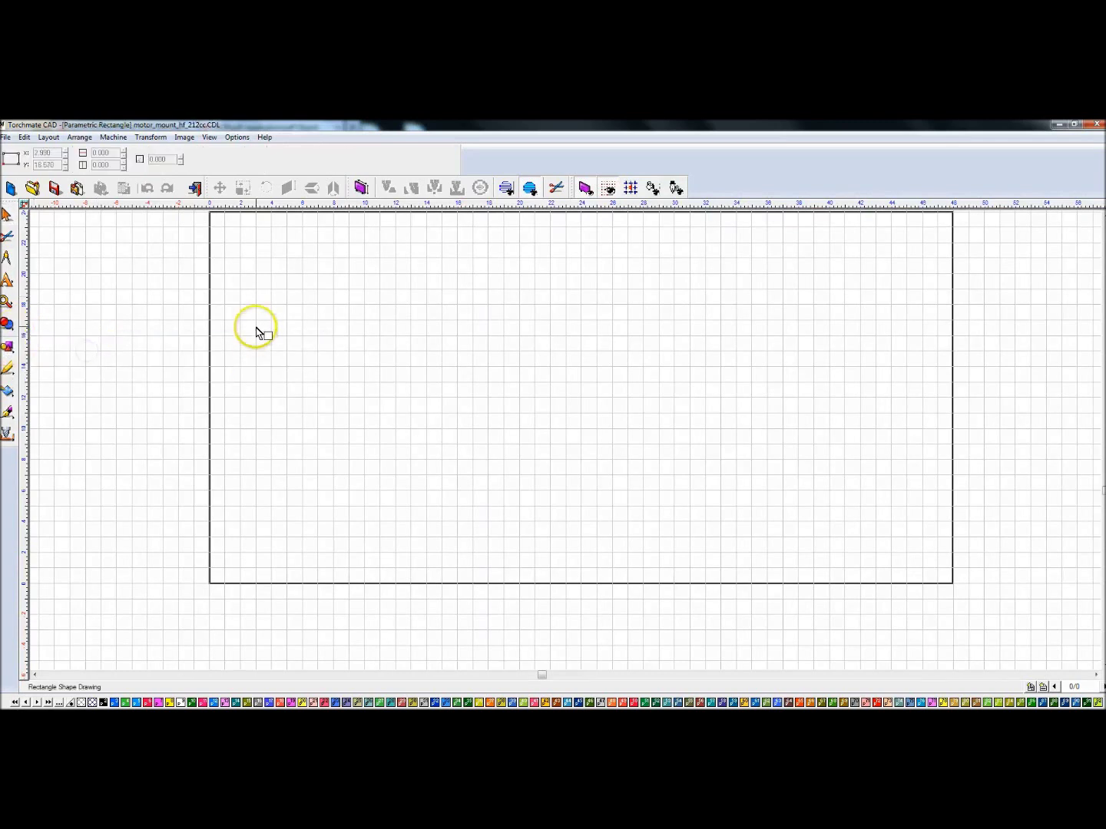
left_click_drag(257, 327, 278, 421)
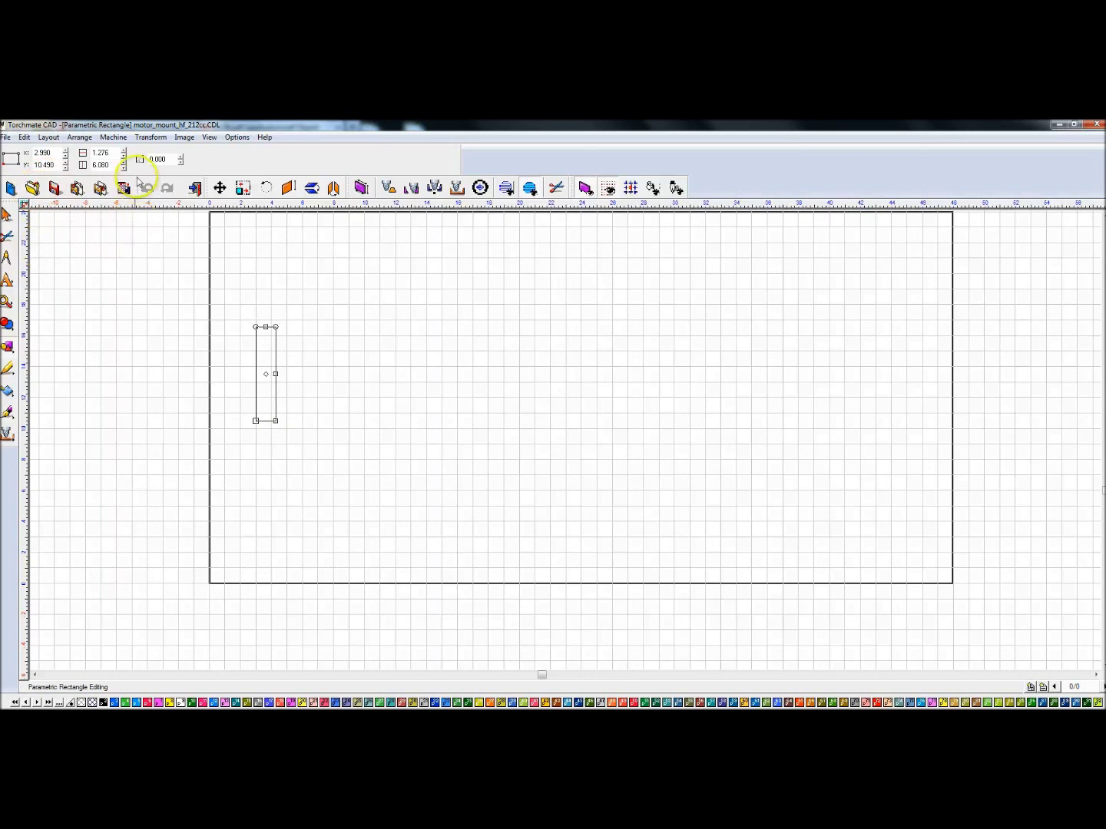
left_click(115, 153)
double_click(116, 164)
type("2.625")
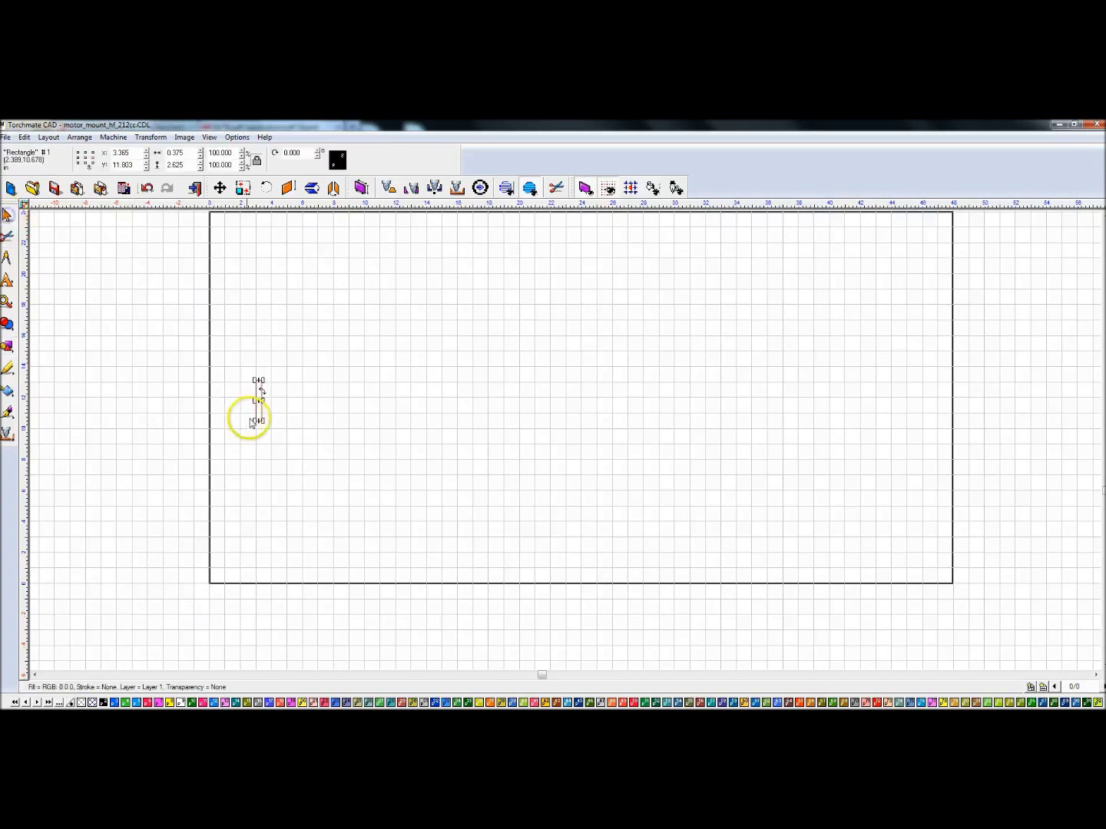
scroll(634, 449, "up", 2)
scroll(567, 431, "up", 1)
scroll(577, 421, "up", 1)
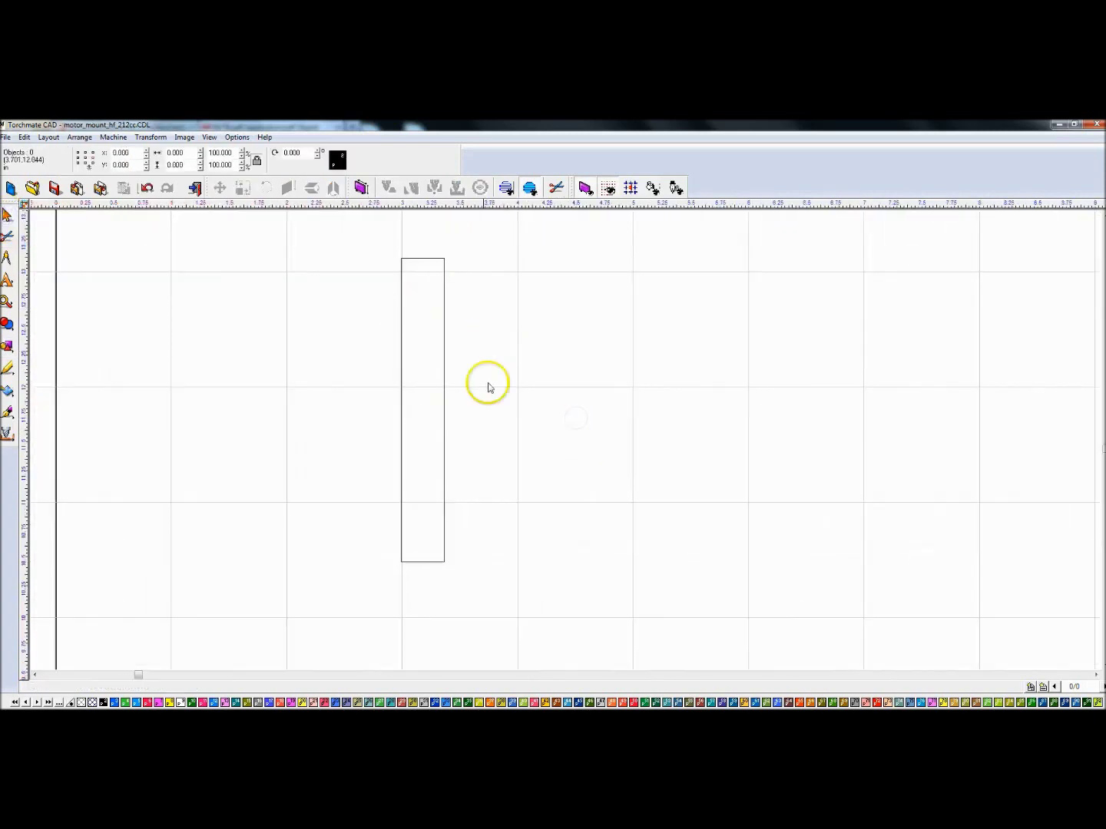
left_click(424, 258)
- Move the slot rectangle to X 3.375 and widen it to 0.385 (0.375+.01)
left_click(150, 137)
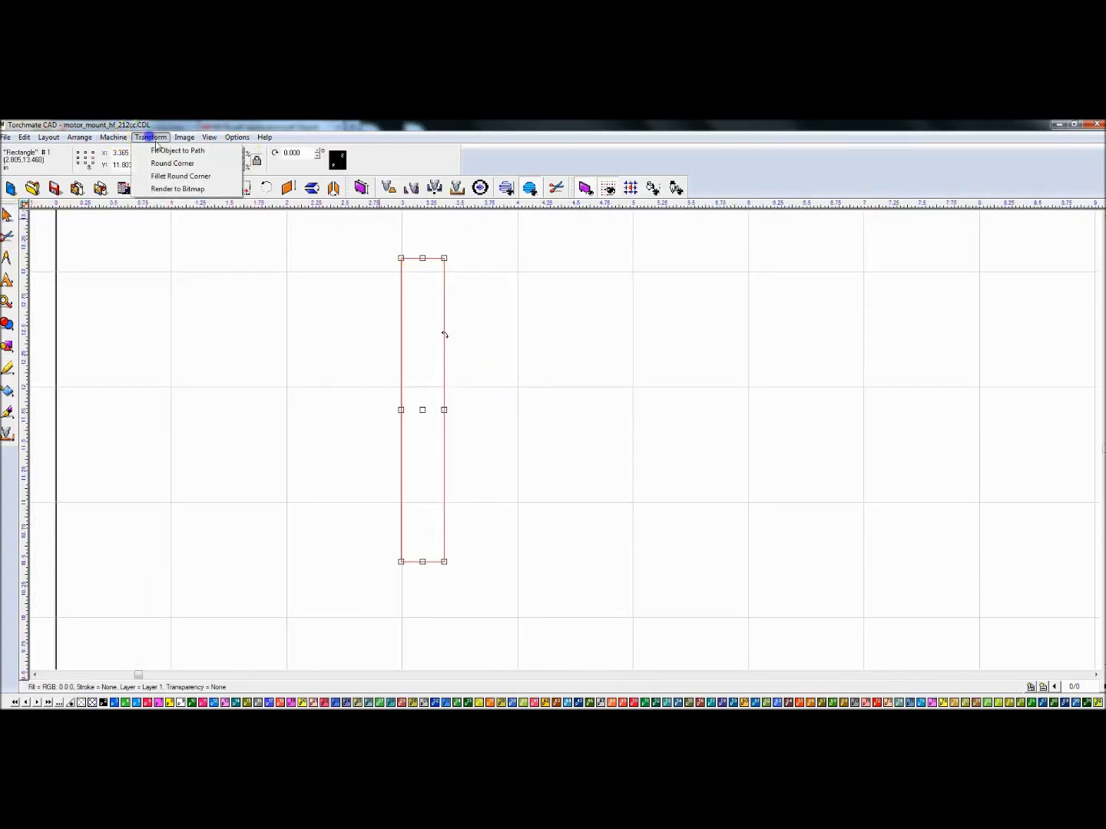
left_click(165, 164)
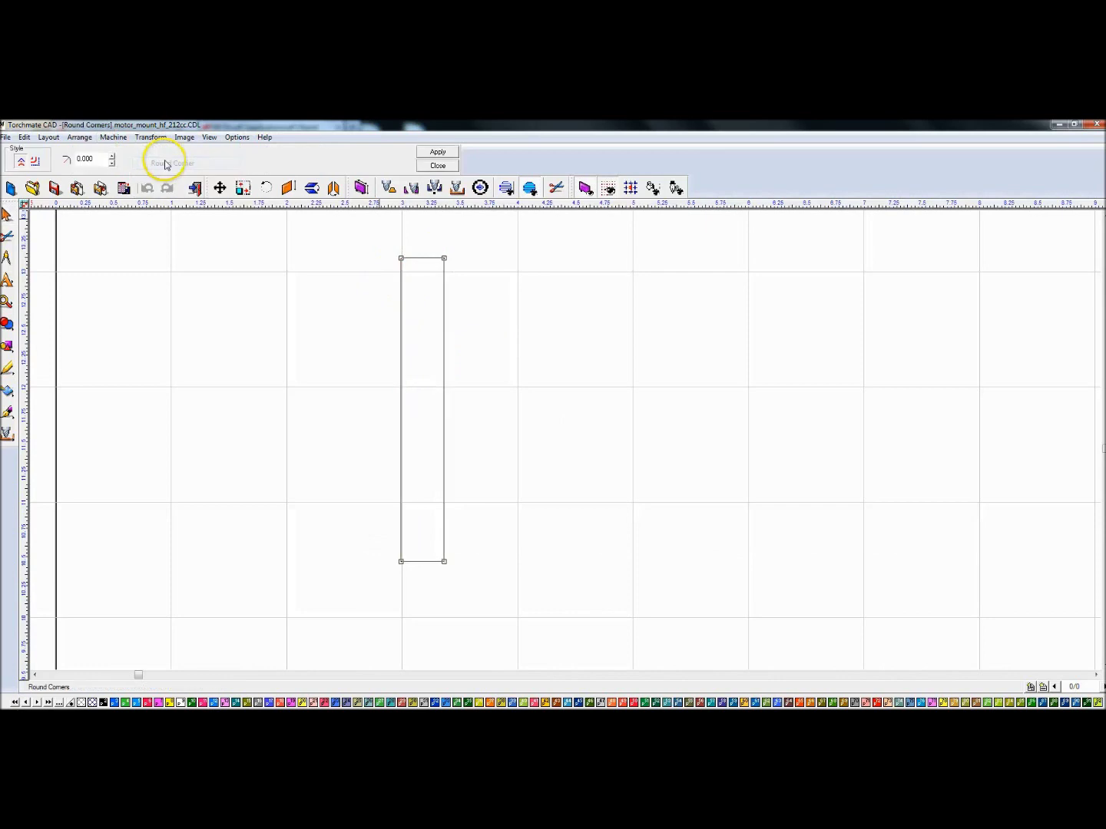
left_click(435, 163)
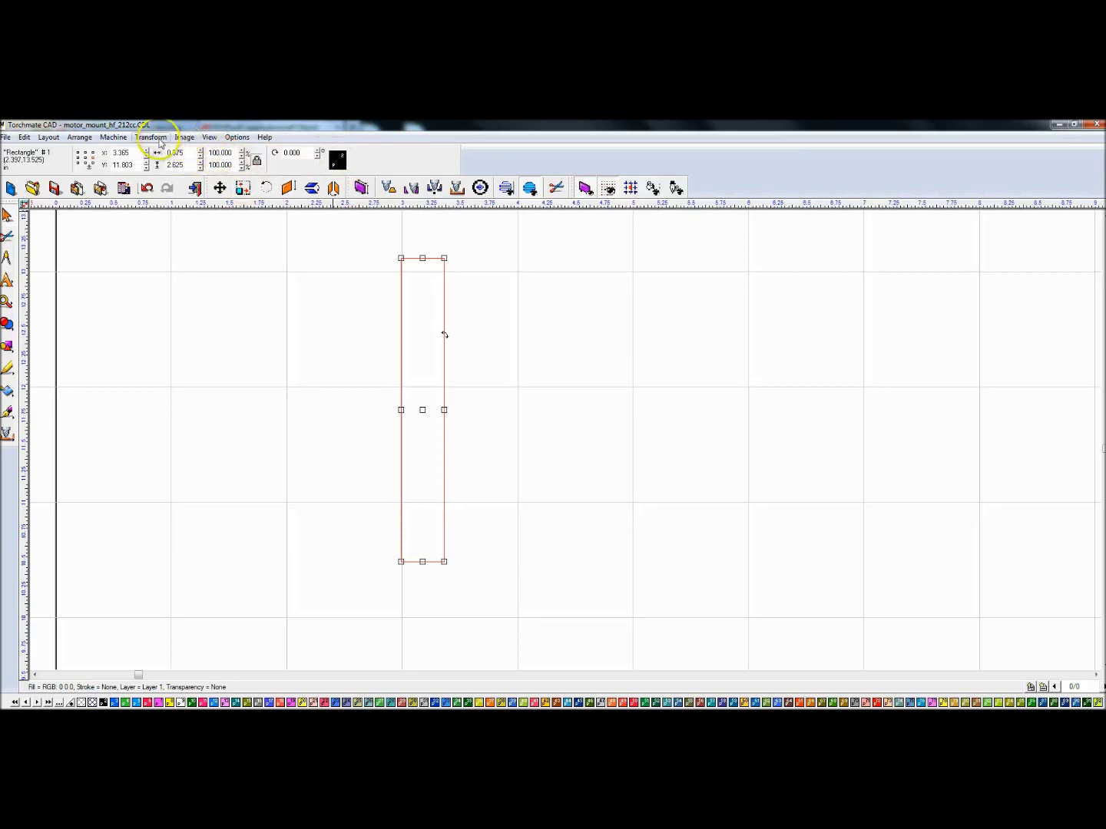
left_click(122, 153)
type("+.01")
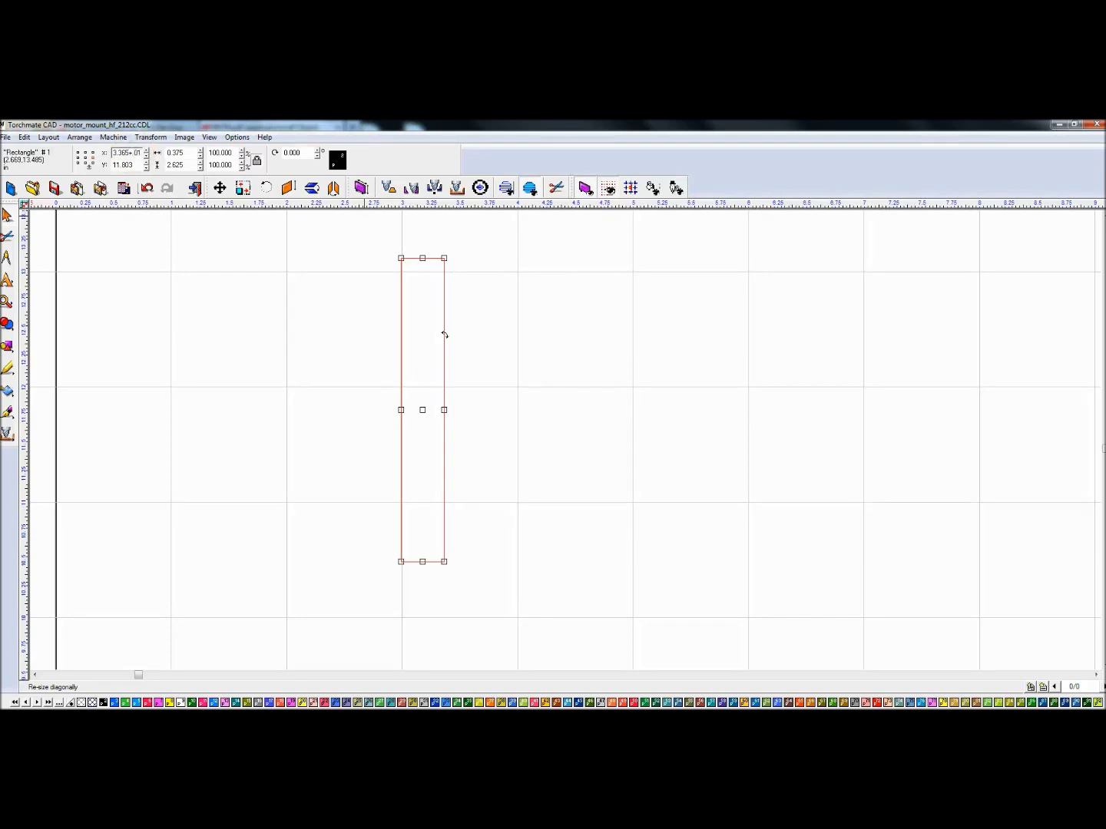
key("Return")
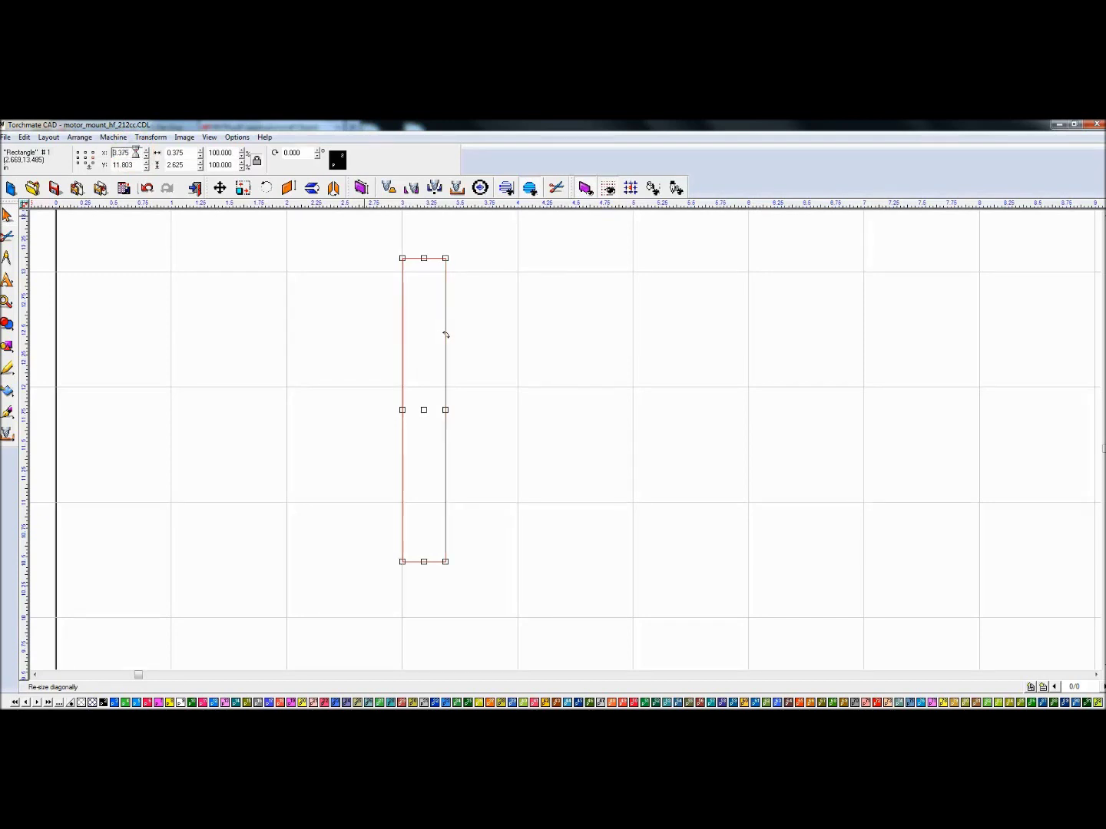
double_click(190, 153)
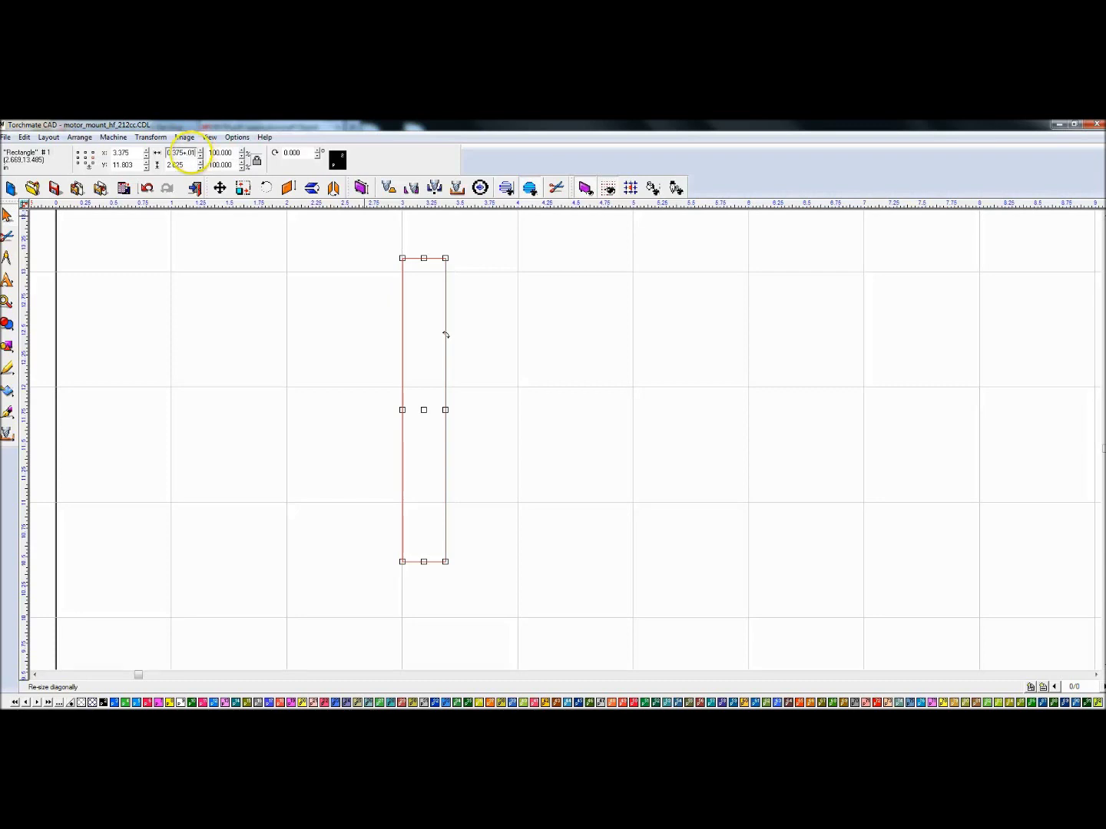
type("0.385")
key("Return")
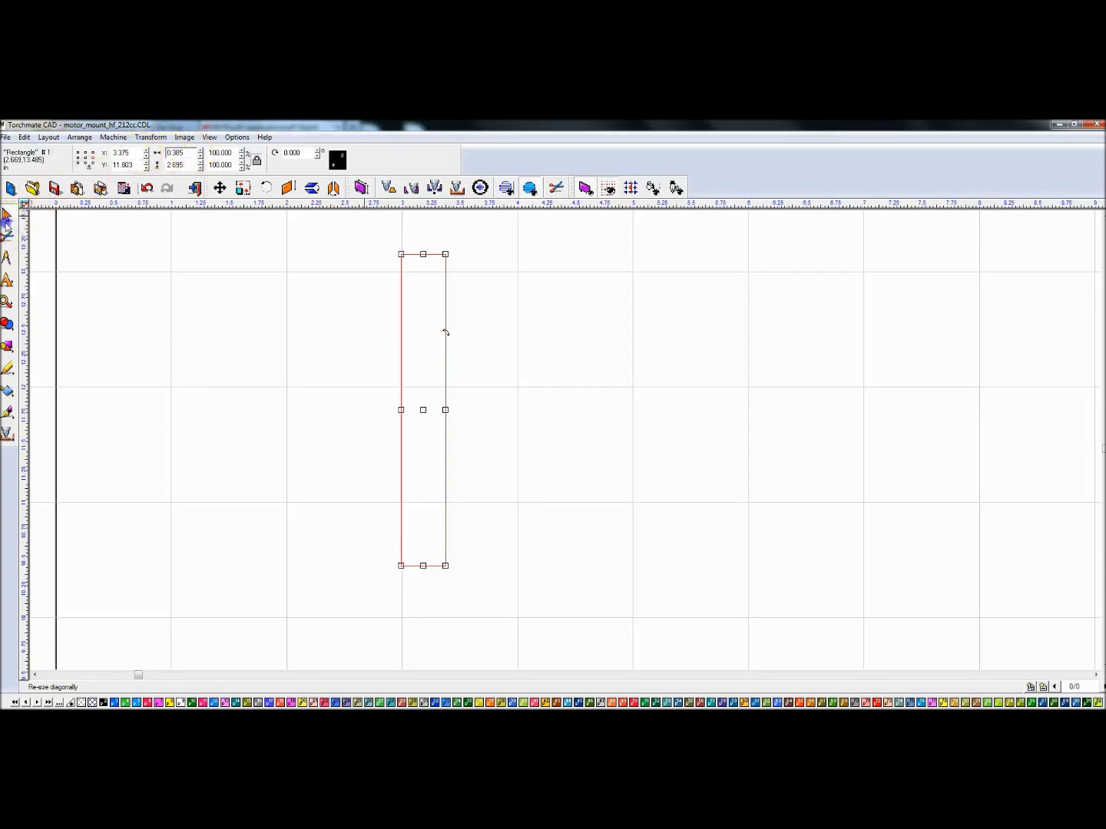
left_click(520, 285)
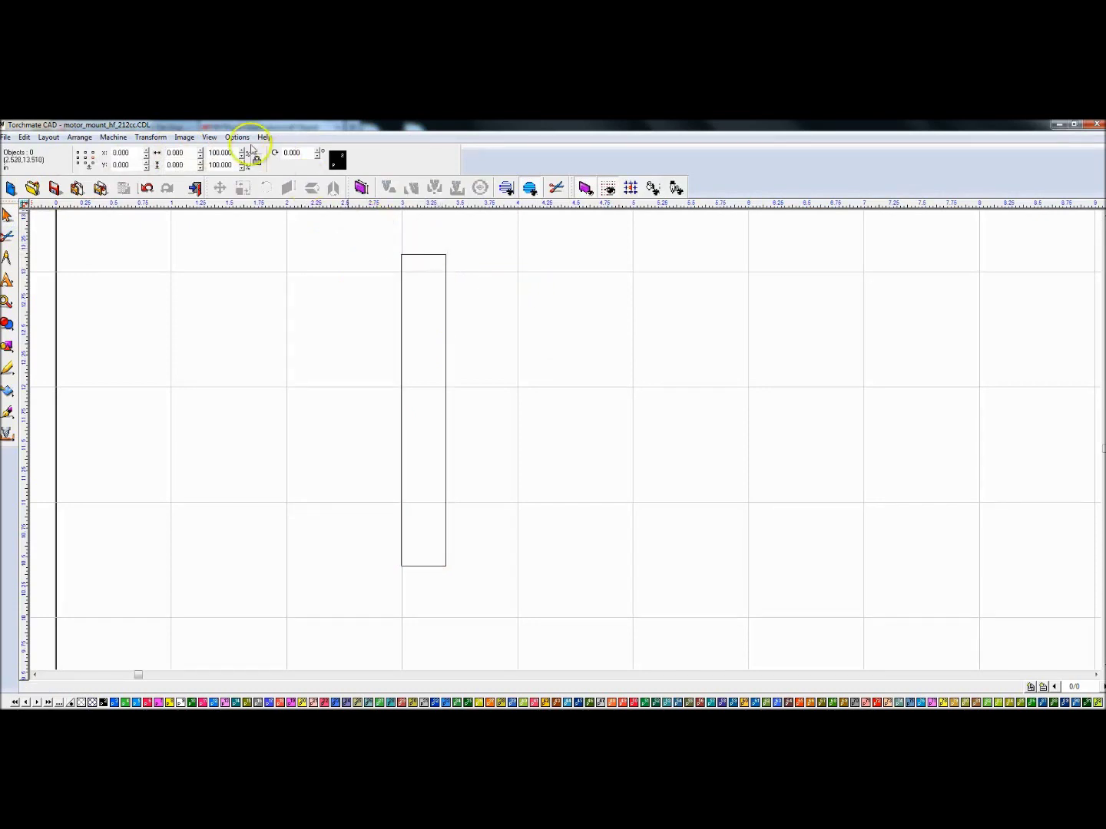
left_click_drag(355, 232, 618, 603)
- Round the slot rectangle's corners with a 0.192 radius, half its width
left_click(150, 137)
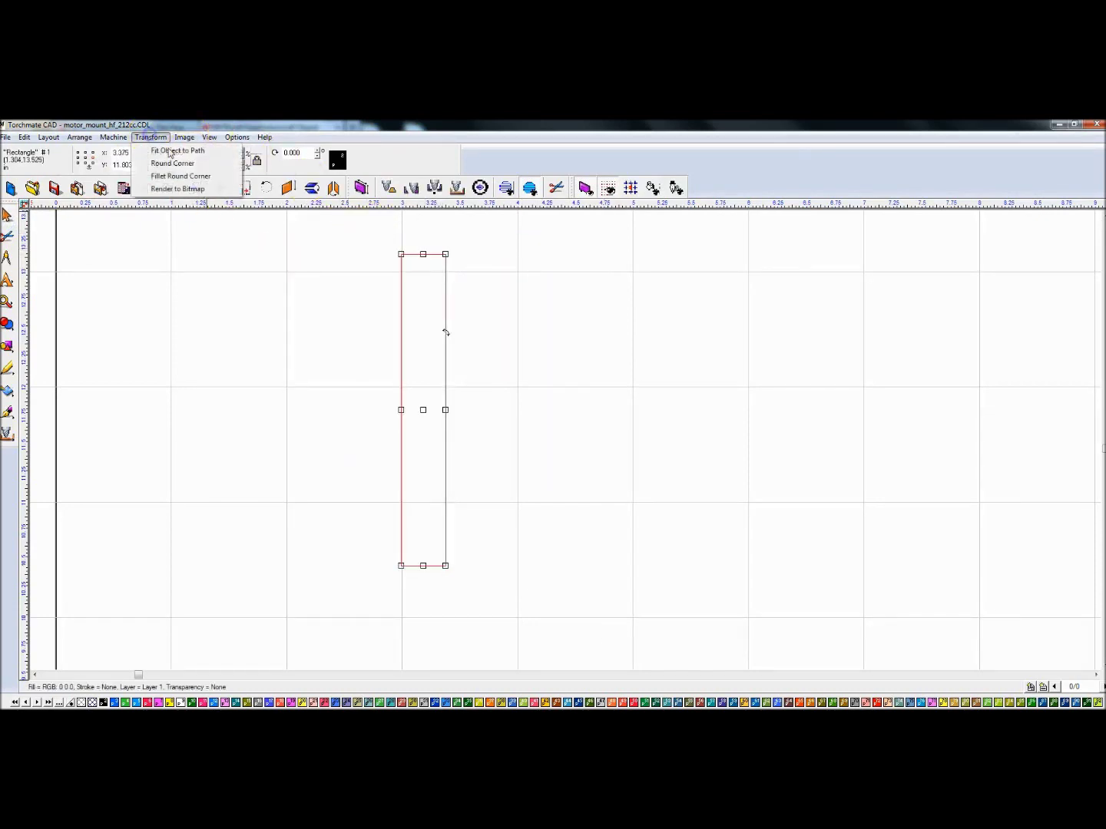
left_click(171, 160)
double_click(106, 159)
type("384/2")
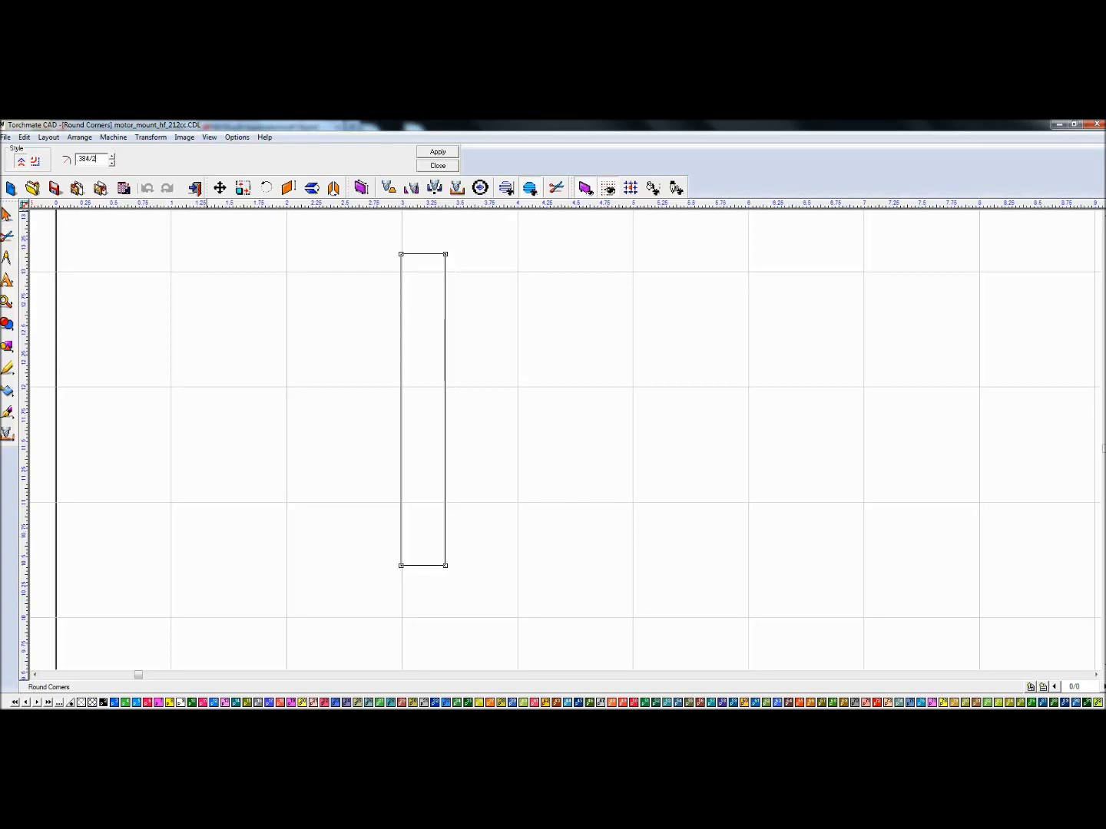
key("Return")
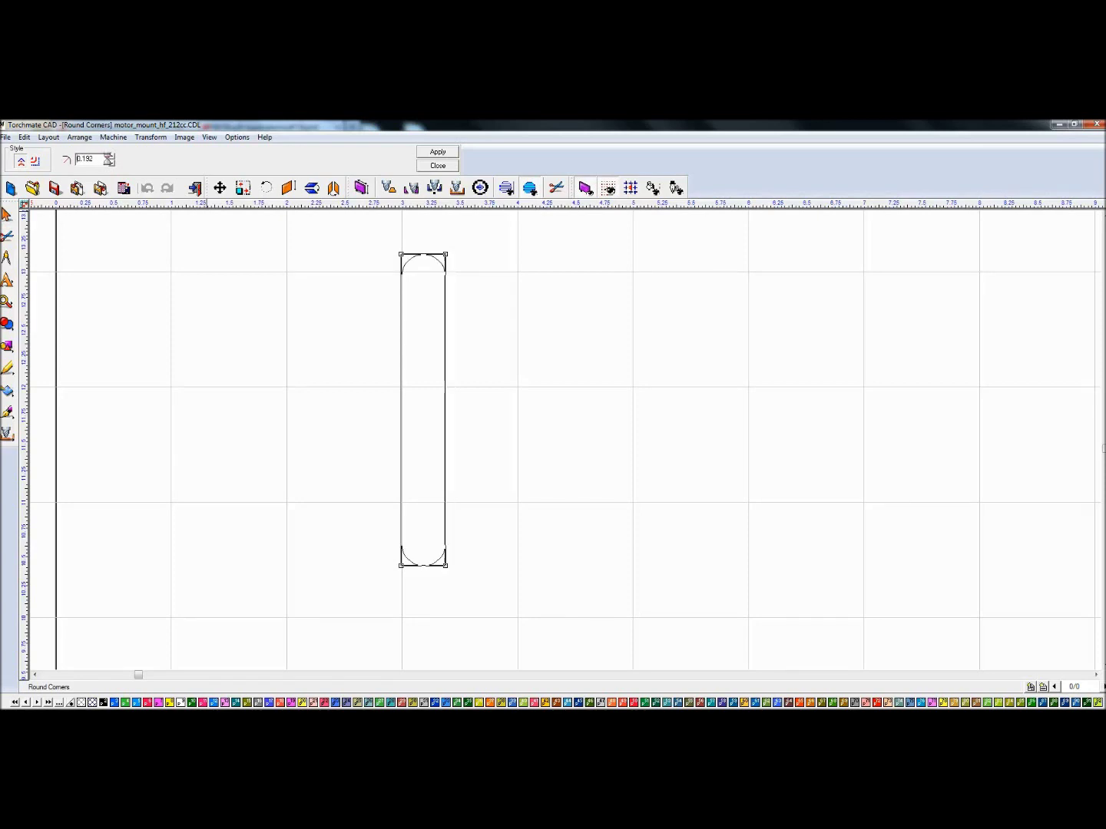
left_click(438, 152)
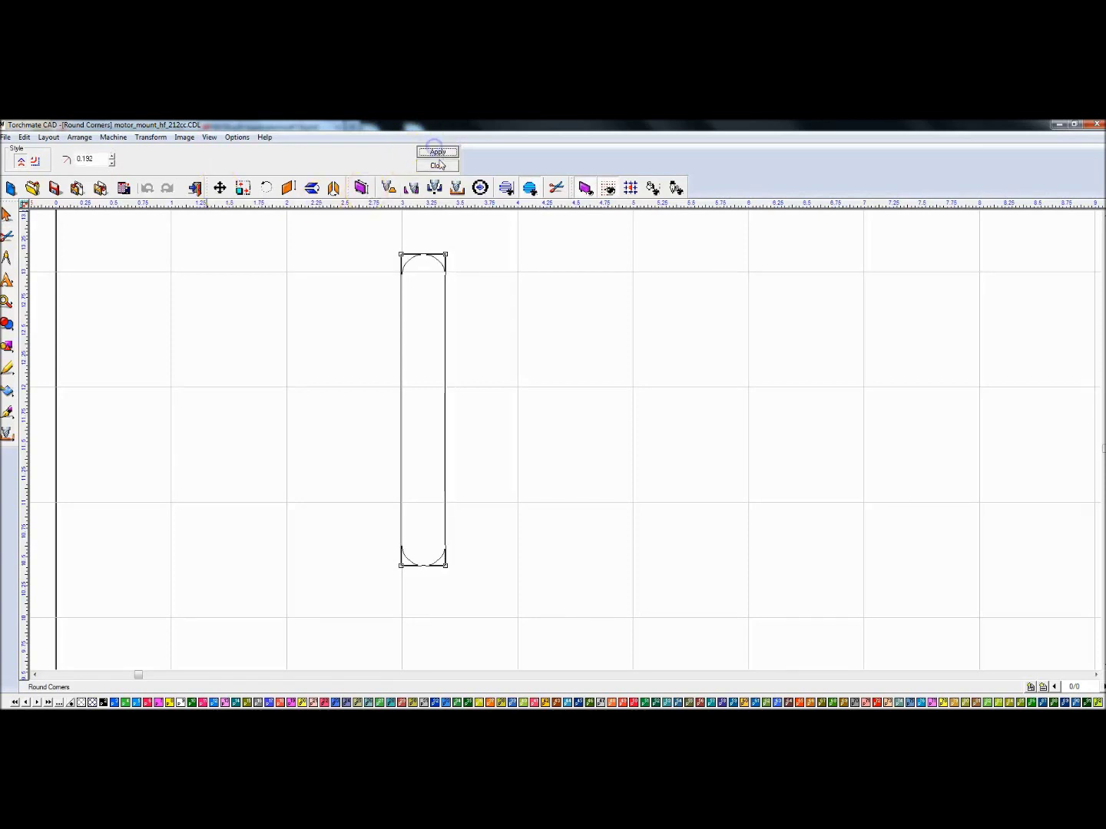
- Zoom around the canvas and reselect the rounded slot
left_click(371, 243)
scroll(413, 269, "up", 2)
scroll(565, 441, "up", 1)
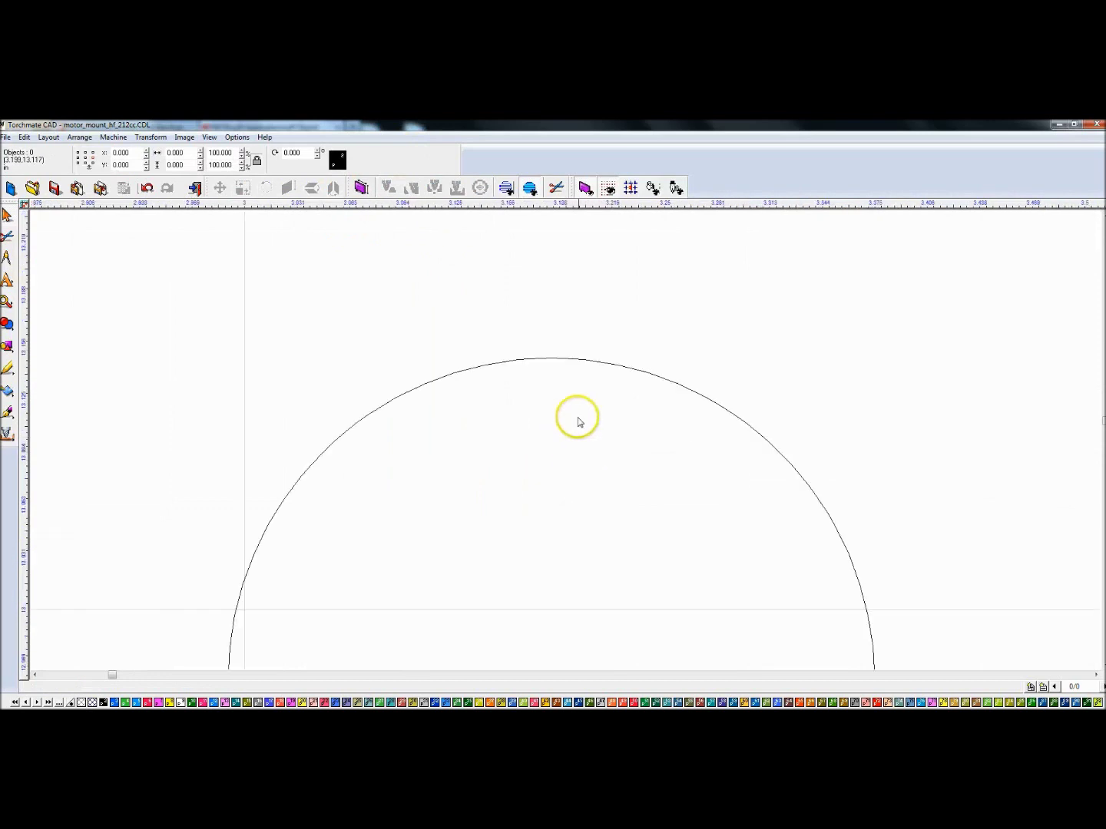
scroll(564, 441, "up", 2)
scroll(543, 463, "down", 1)
scroll(587, 476, "down", 1)
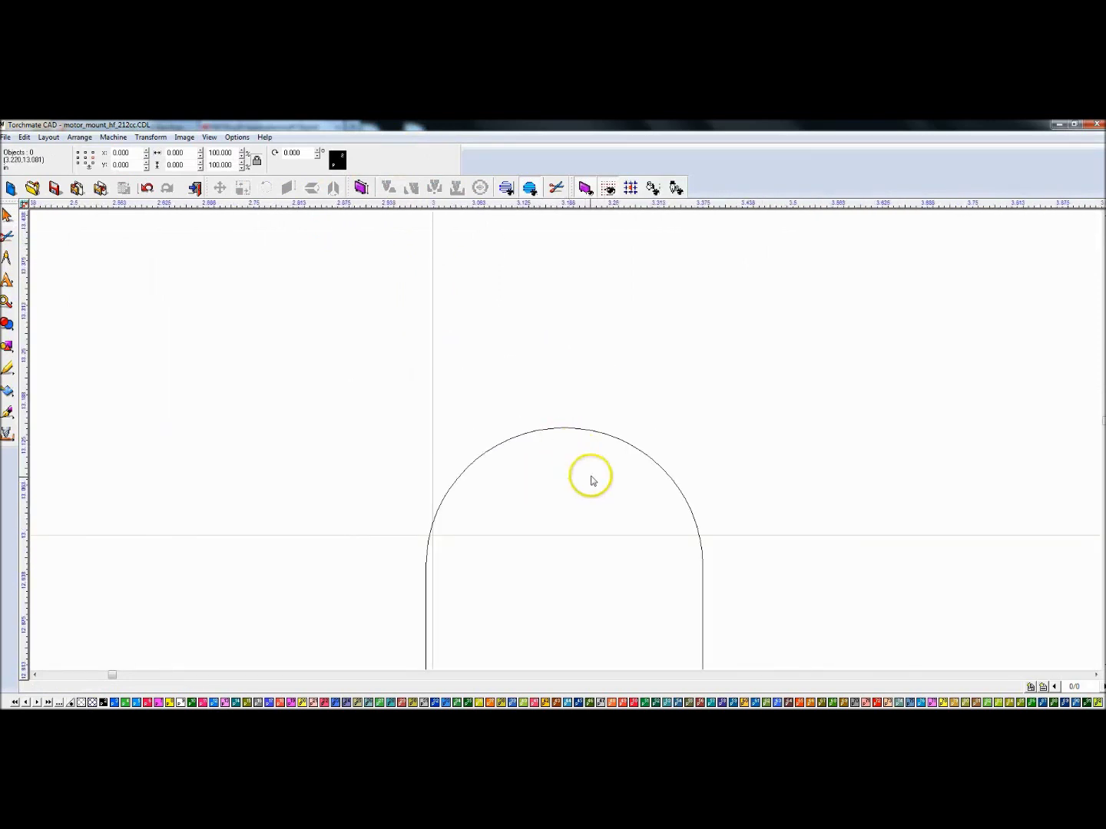
scroll(561, 499, "down", 1)
scroll(562, 498, "down", 1)
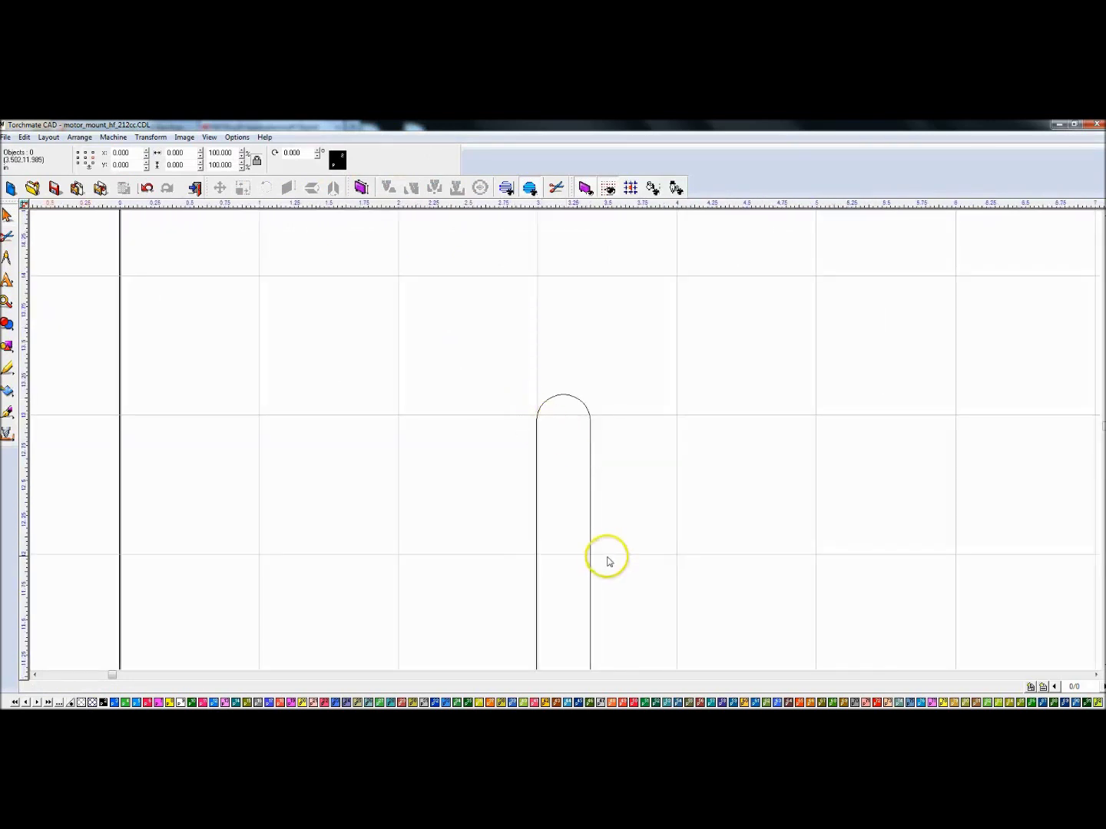
scroll(604, 557, "down", 2)
scroll(565, 452, "up", 1)
scroll(567, 443, "up", 1)
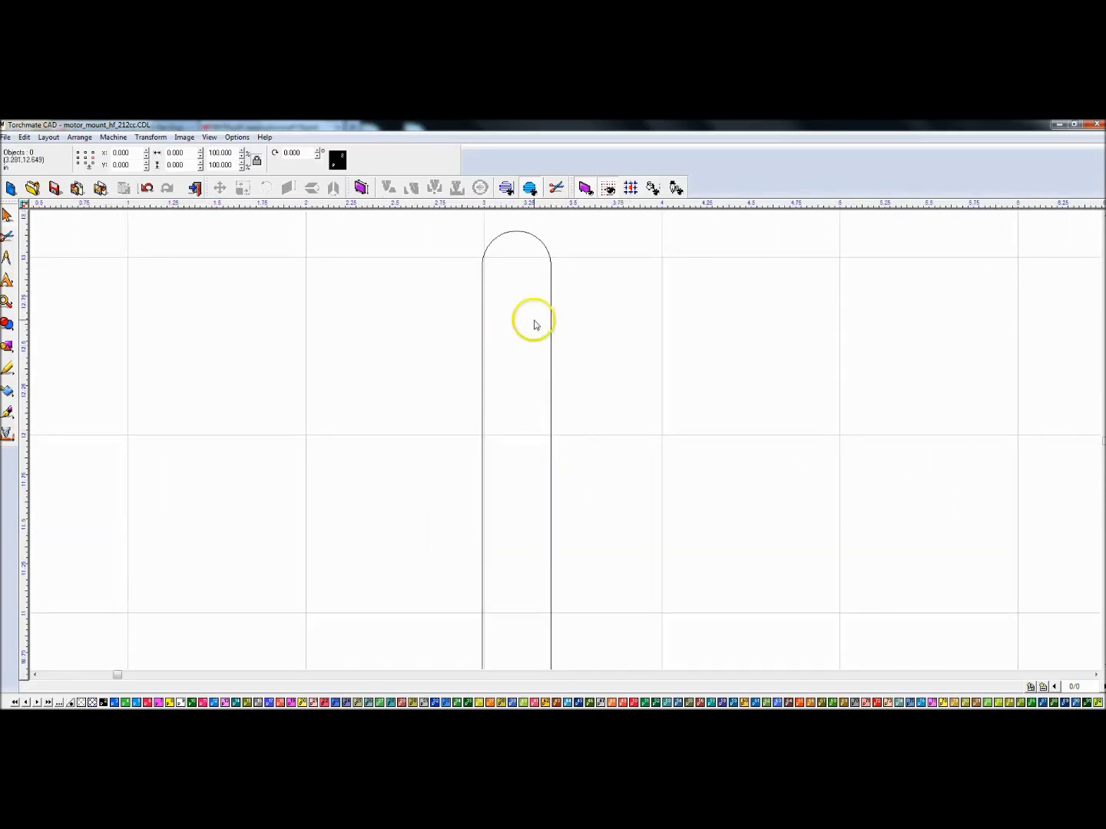
scroll(575, 313, "down", 2)
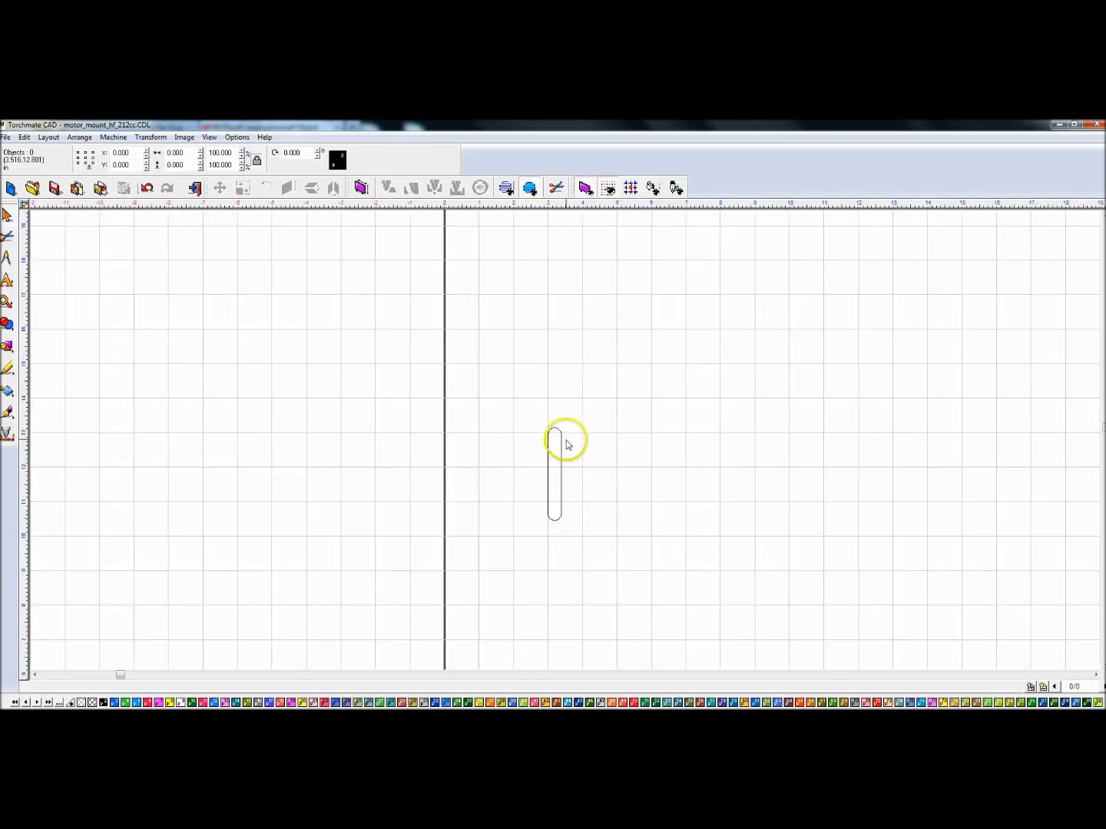
left_click_drag(485, 387, 658, 607)
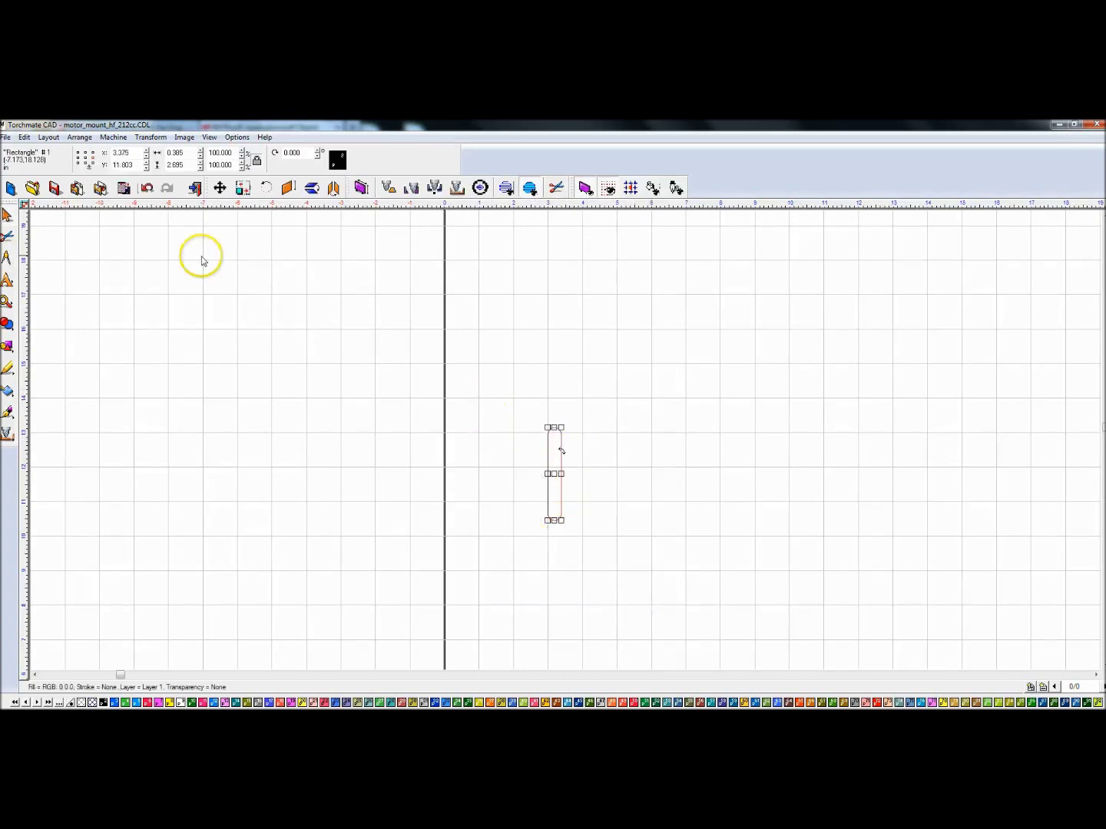
- Draw a small circle and place copies of it beside the slot
left_click(158, 293)
left_click(8, 325)
left_click(40, 354)
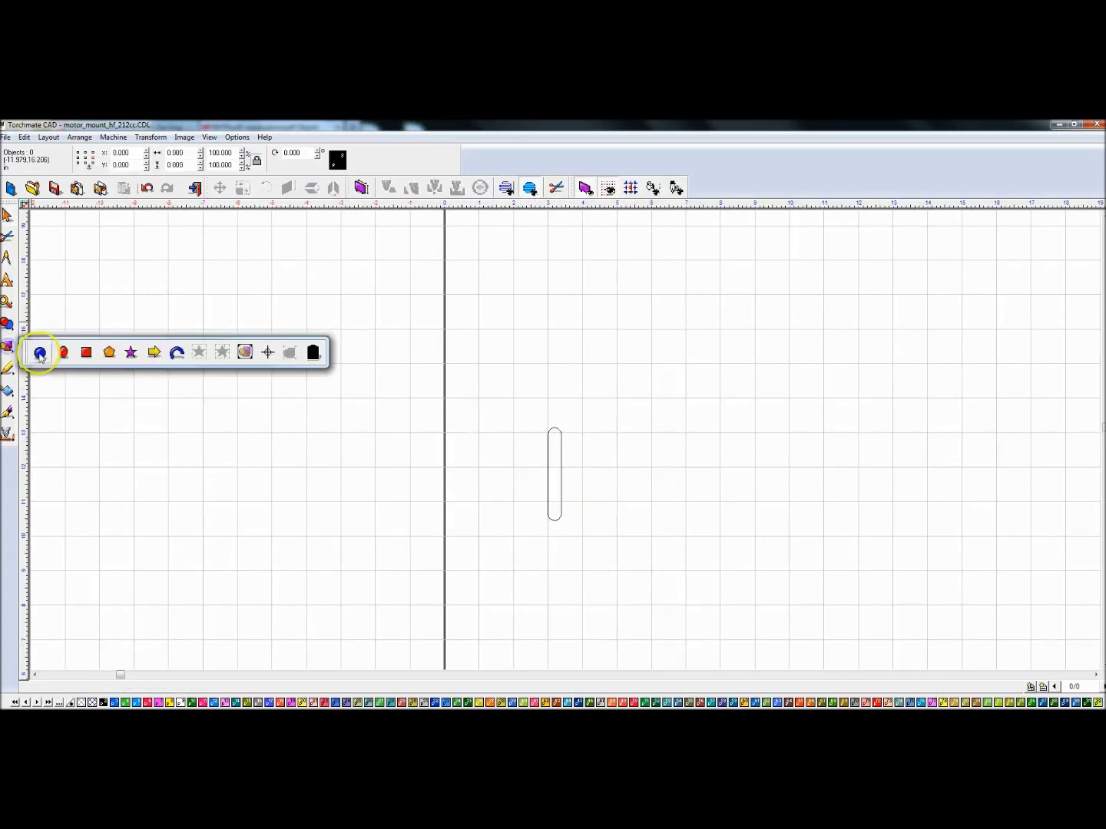
left_click_drag(303, 365, 316, 380)
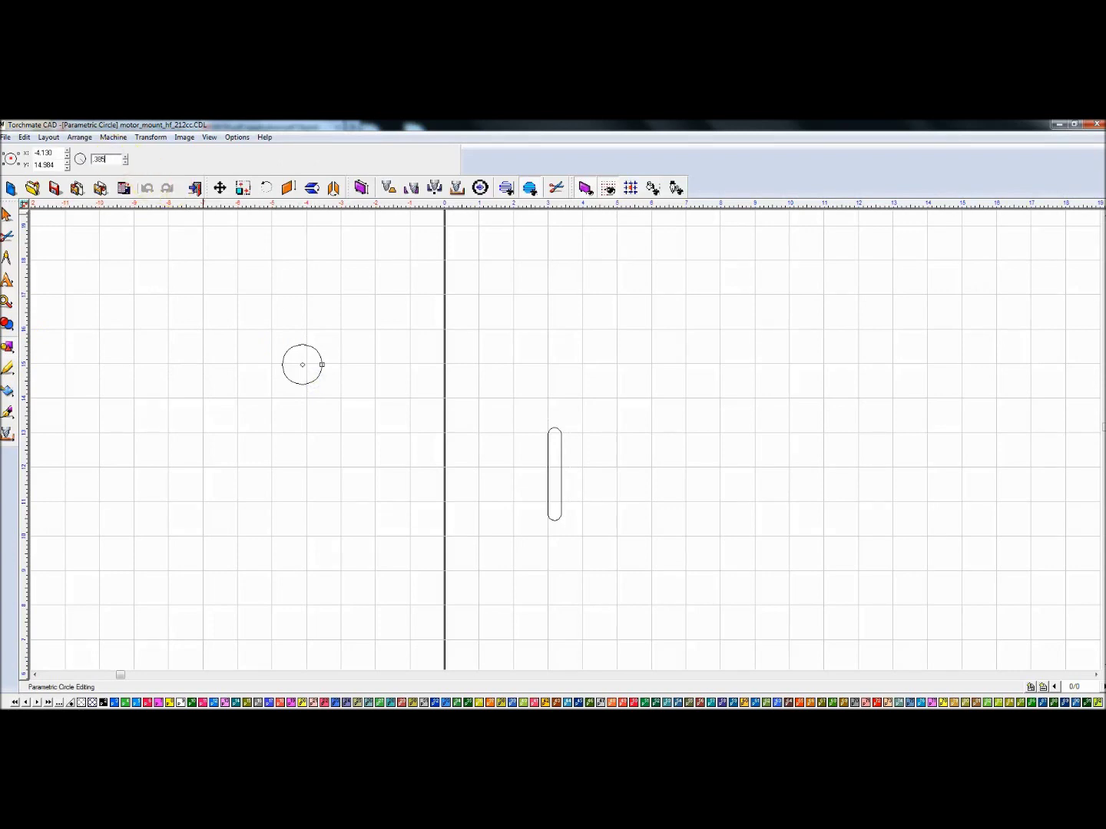
left_click(6, 215)
left_click_drag(304, 362, 477, 420)
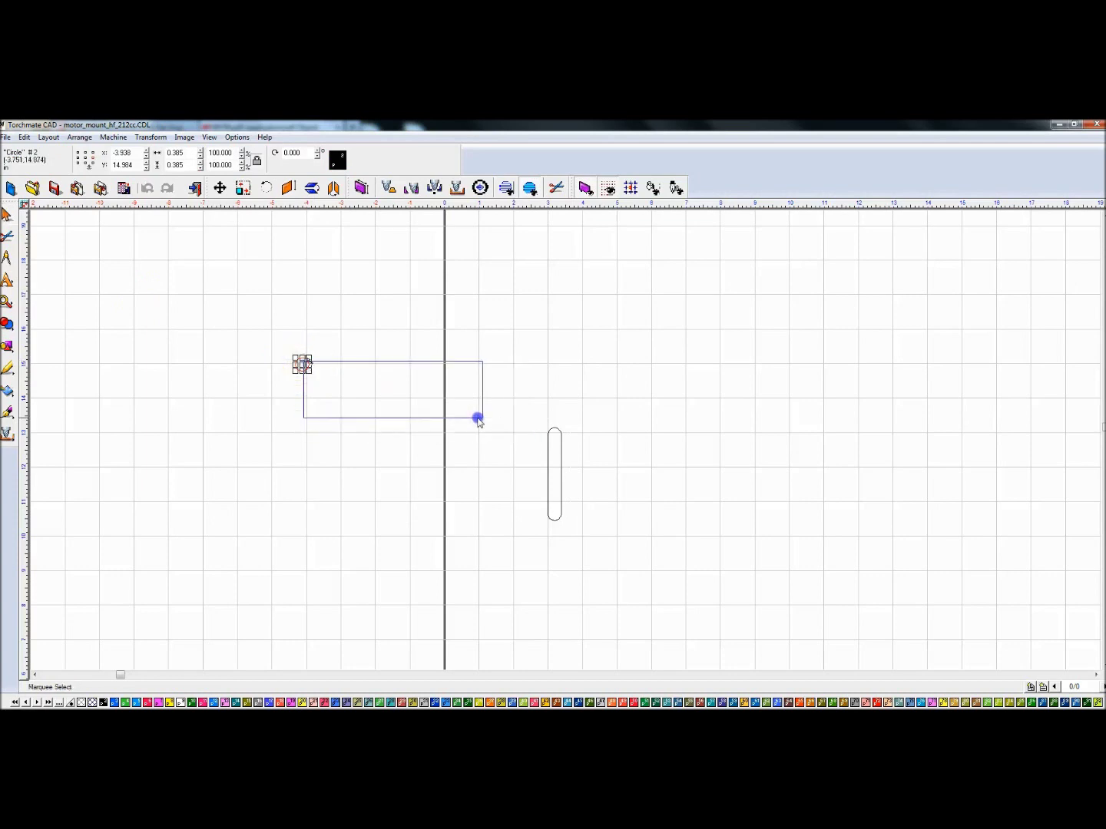
mouse_move(337, 392)
left_mouse_down()
mouse_move(254, 334)
mouse_move(523, 424)
mouse_move(535, 434)
mouse_move(535, 513)
left_mouse_up()
left_click(400, 376)
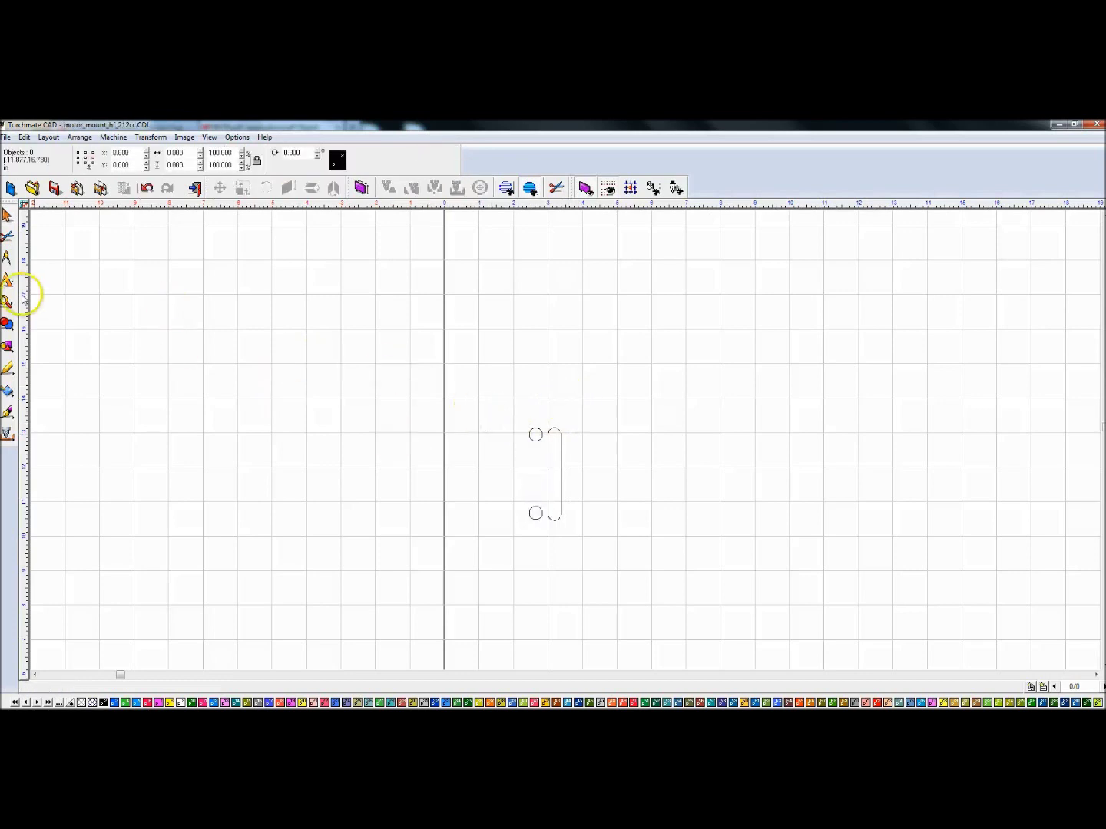
- Draw a thin rectangular bar between the two small circles
left_click_drag(374, 369, 545, 559)
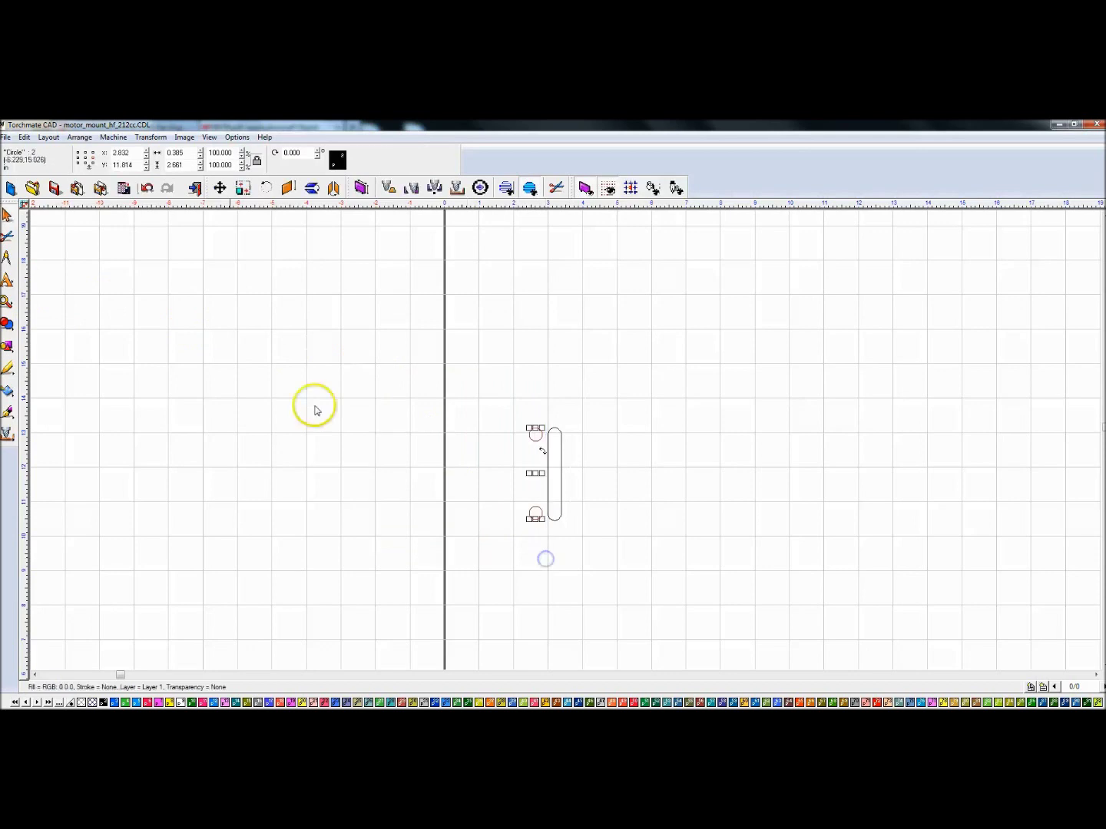
left_click(8, 347)
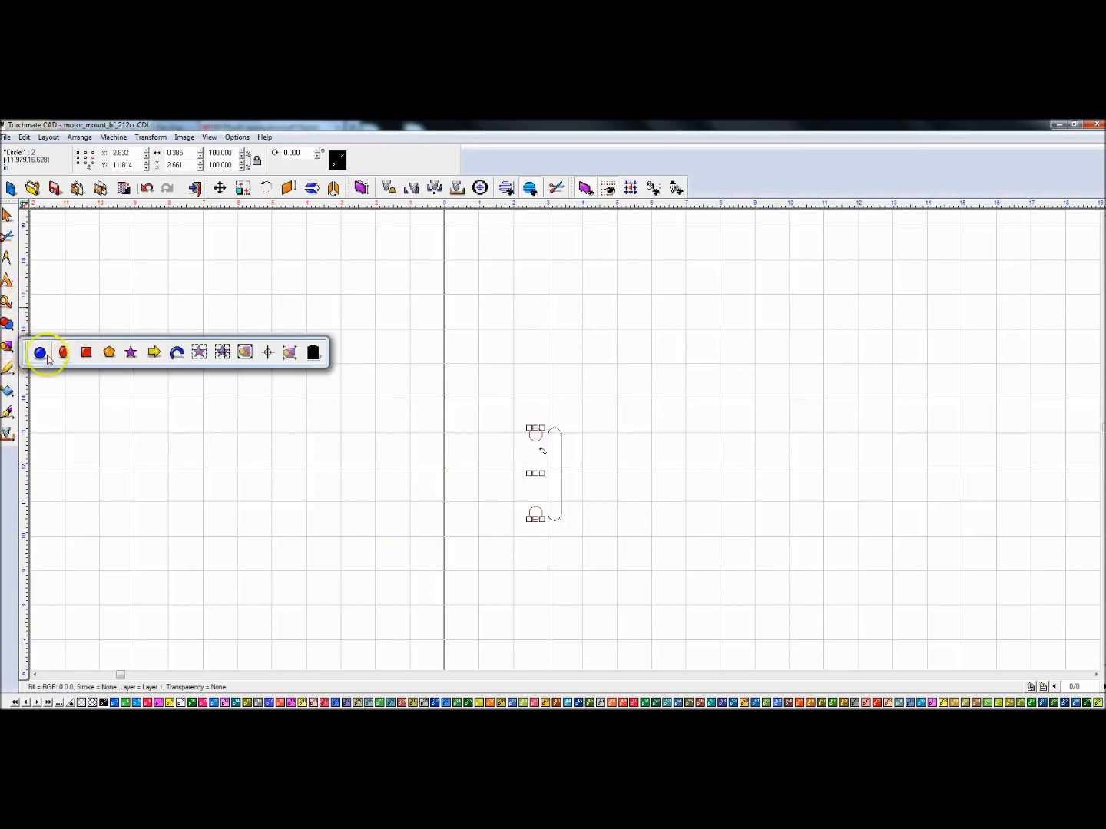
left_click(87, 355)
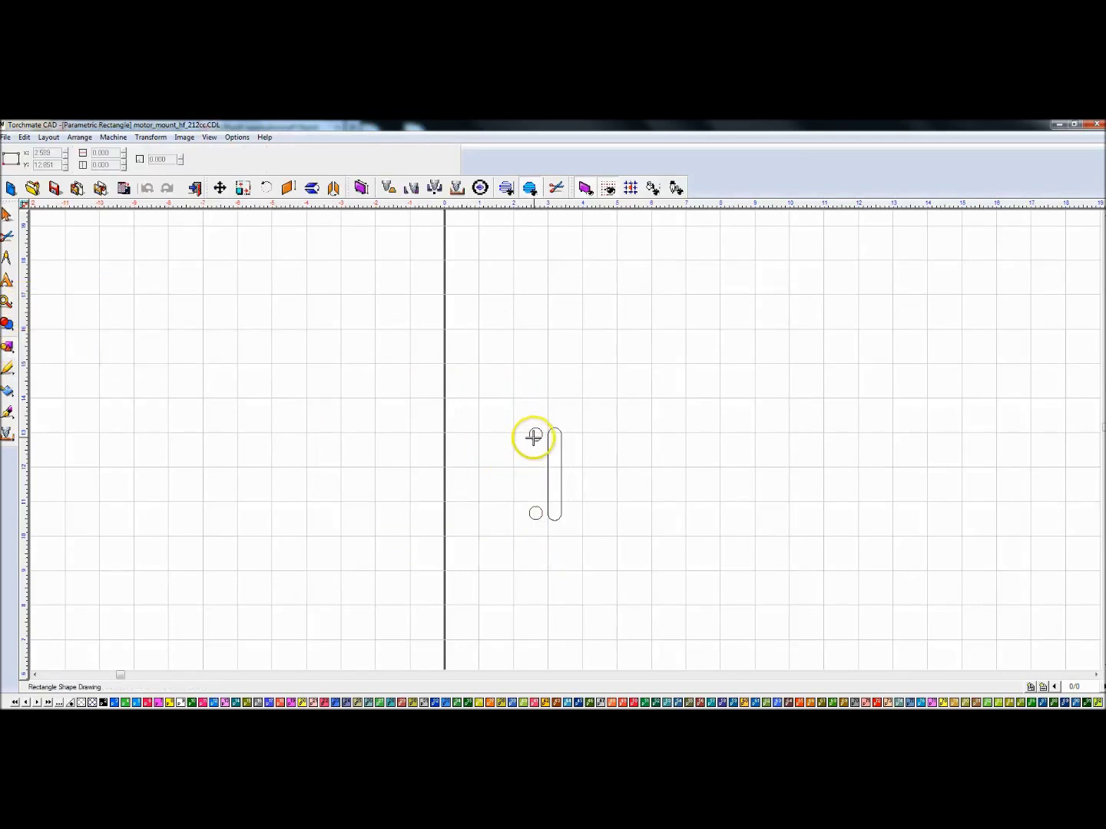
left_click(84, 262)
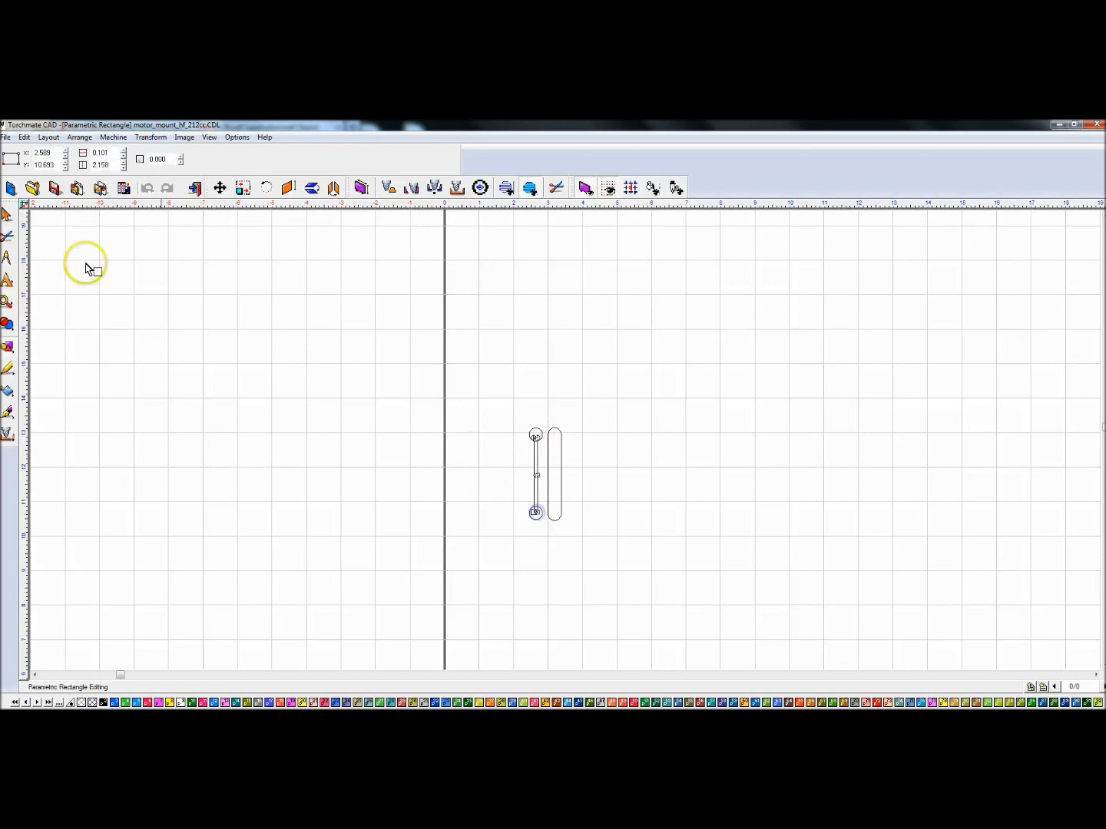
- Centre-align the bar and both circles into one dumbbell shape
left_click_drag(494, 399, 548, 534)
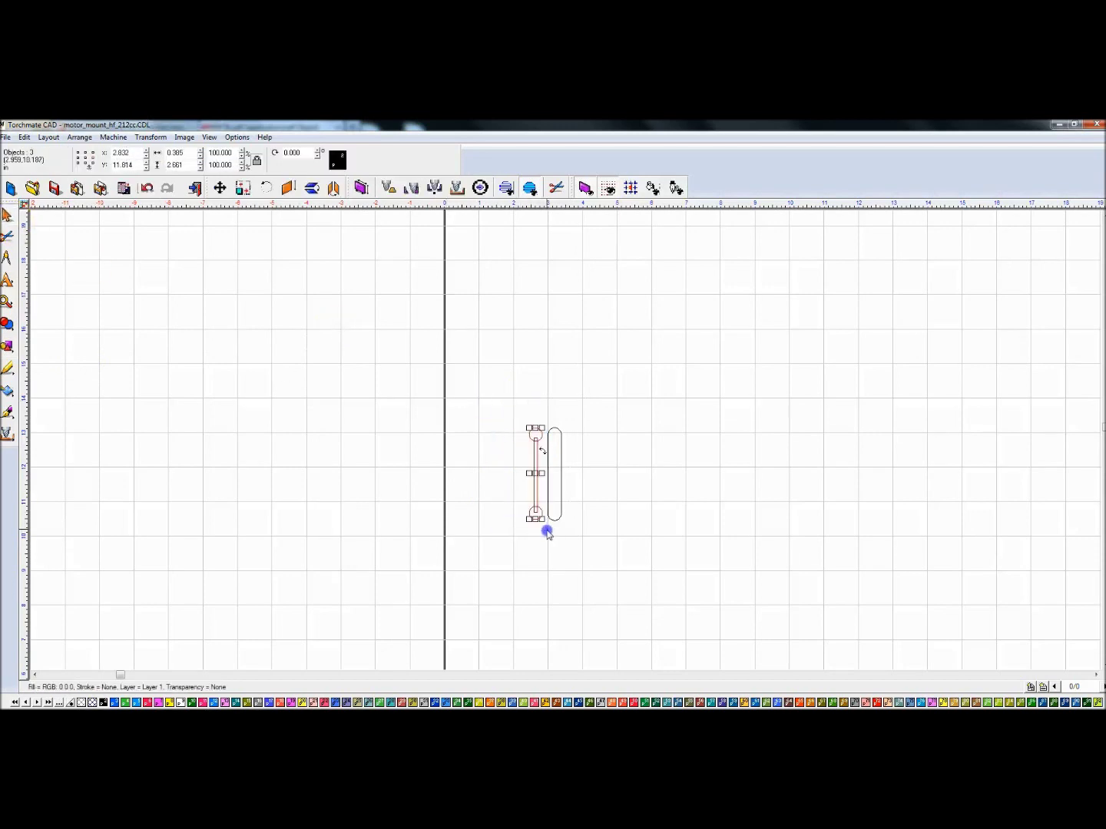
key("a")
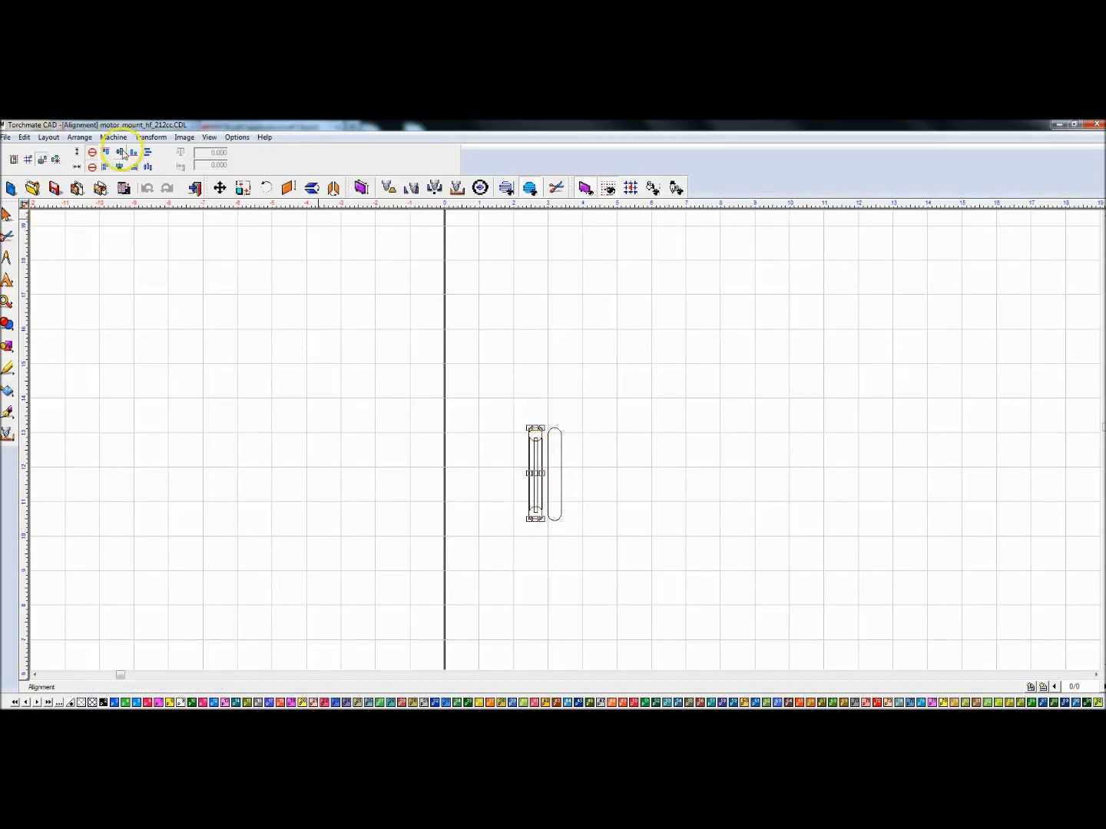
left_click(120, 152)
left_click(120, 167)
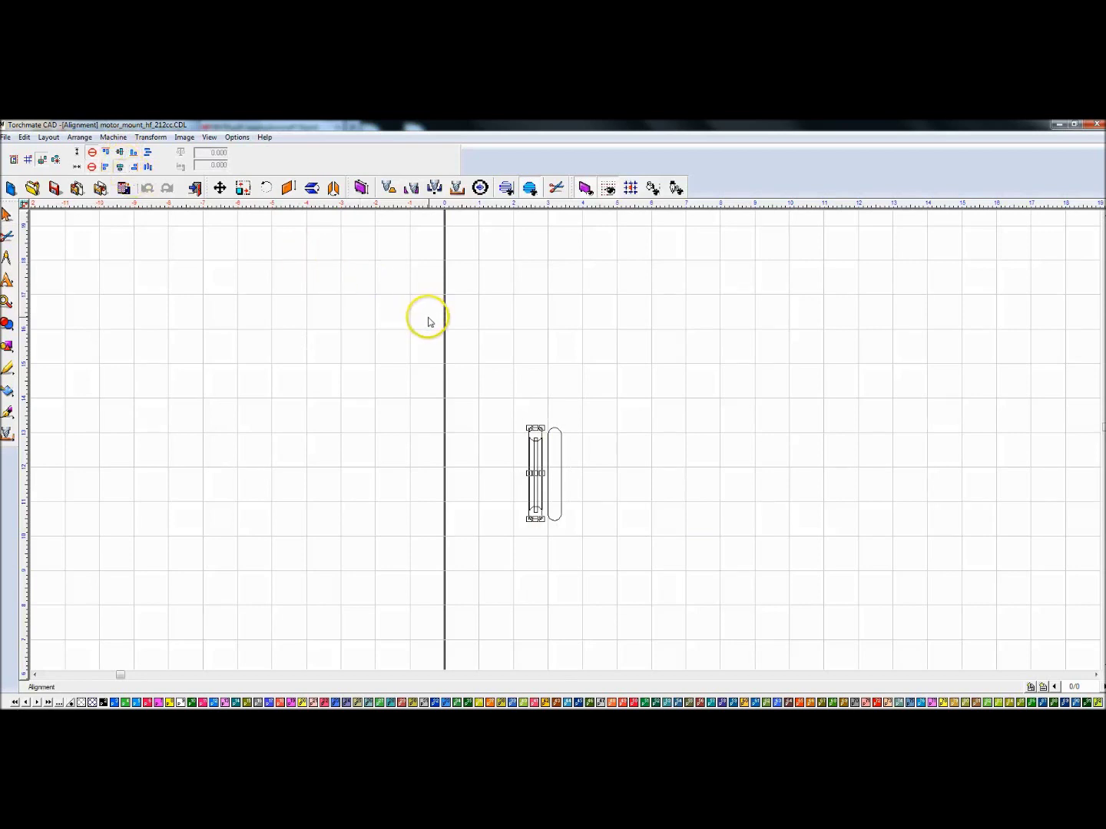
left_click(476, 348)
left_click_drag(538, 488, 541, 529)
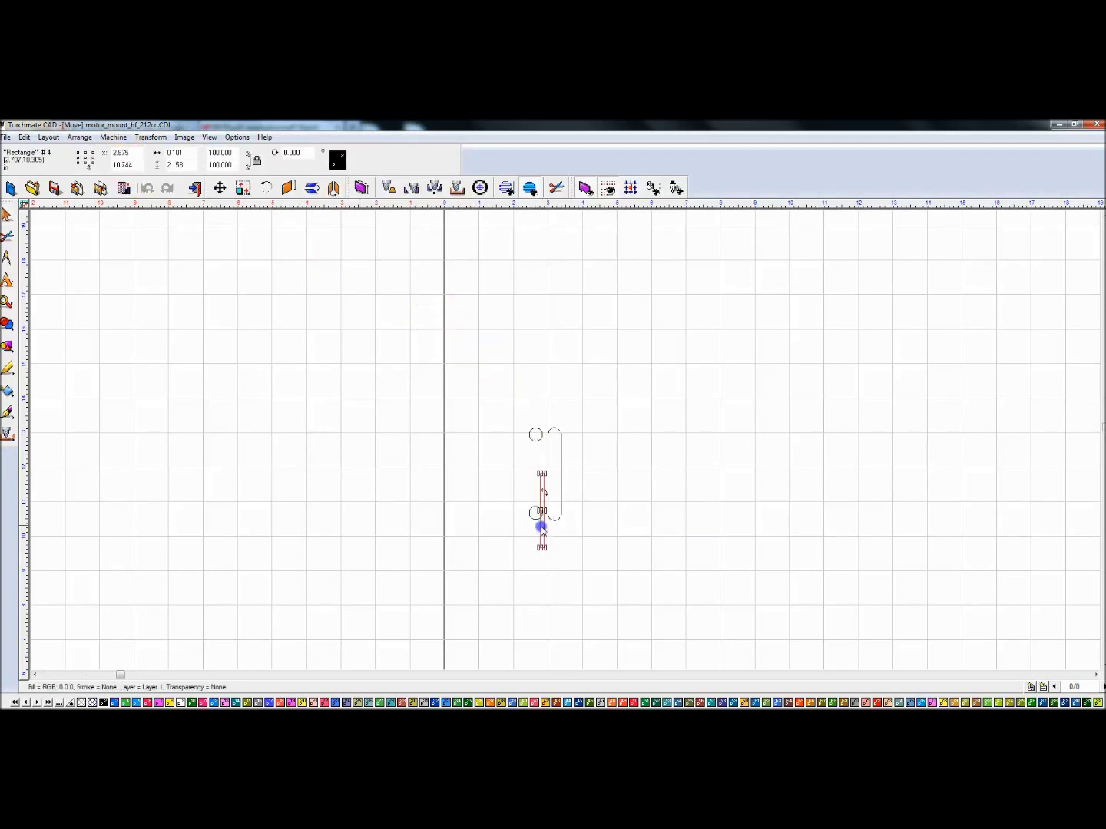
key("ctrl+z")
left_click_drag(487, 391, 554, 543)
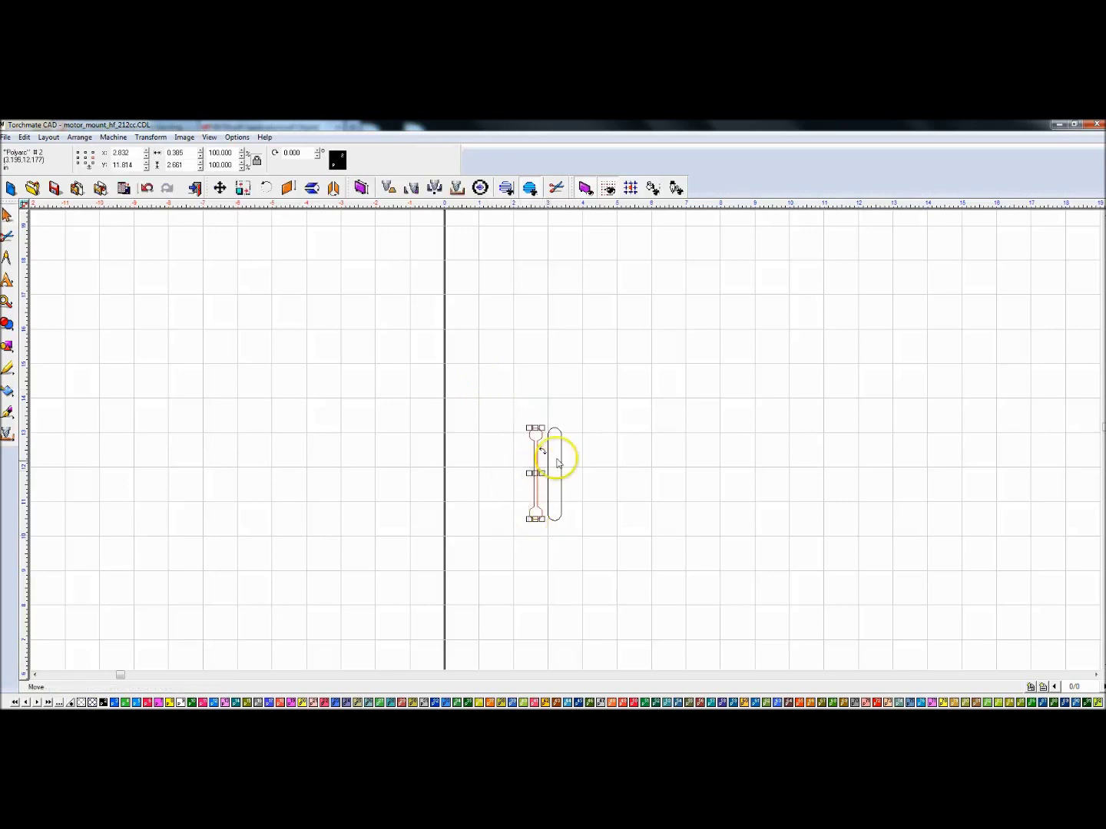
scroll(555, 451, "up", 3)
scroll(568, 444, "down", 1)
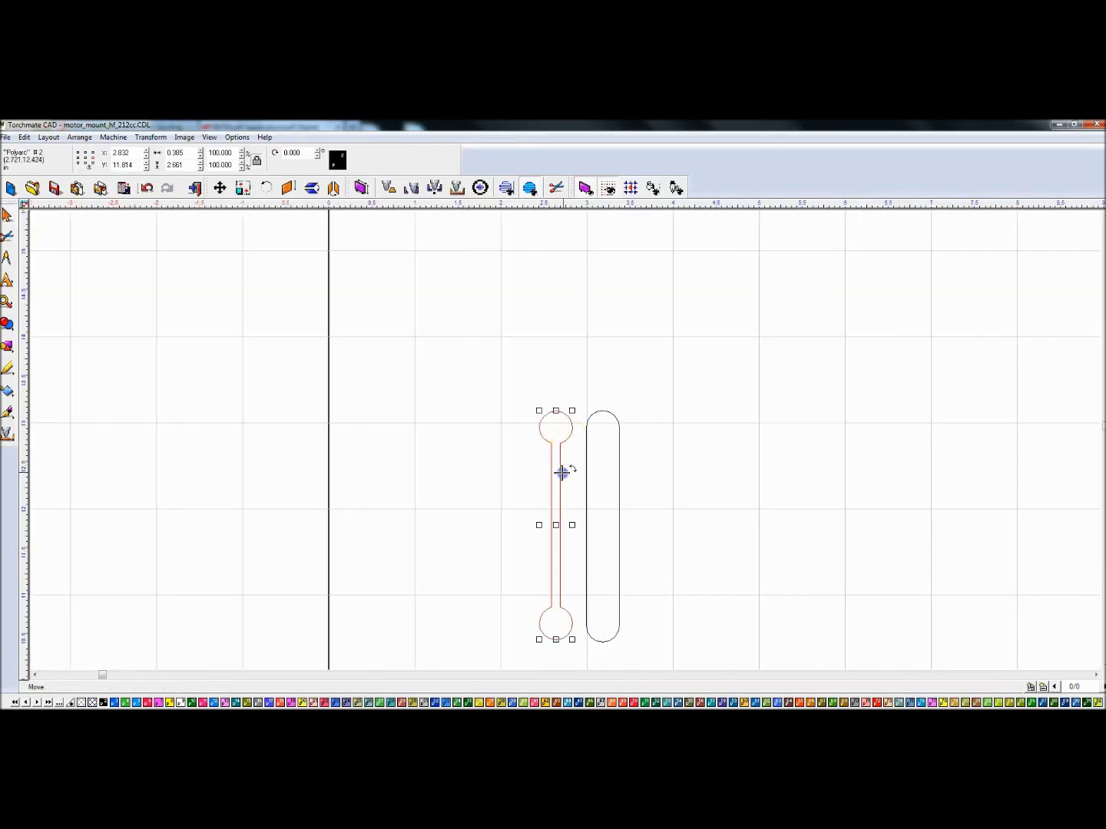
double_click(565, 481)
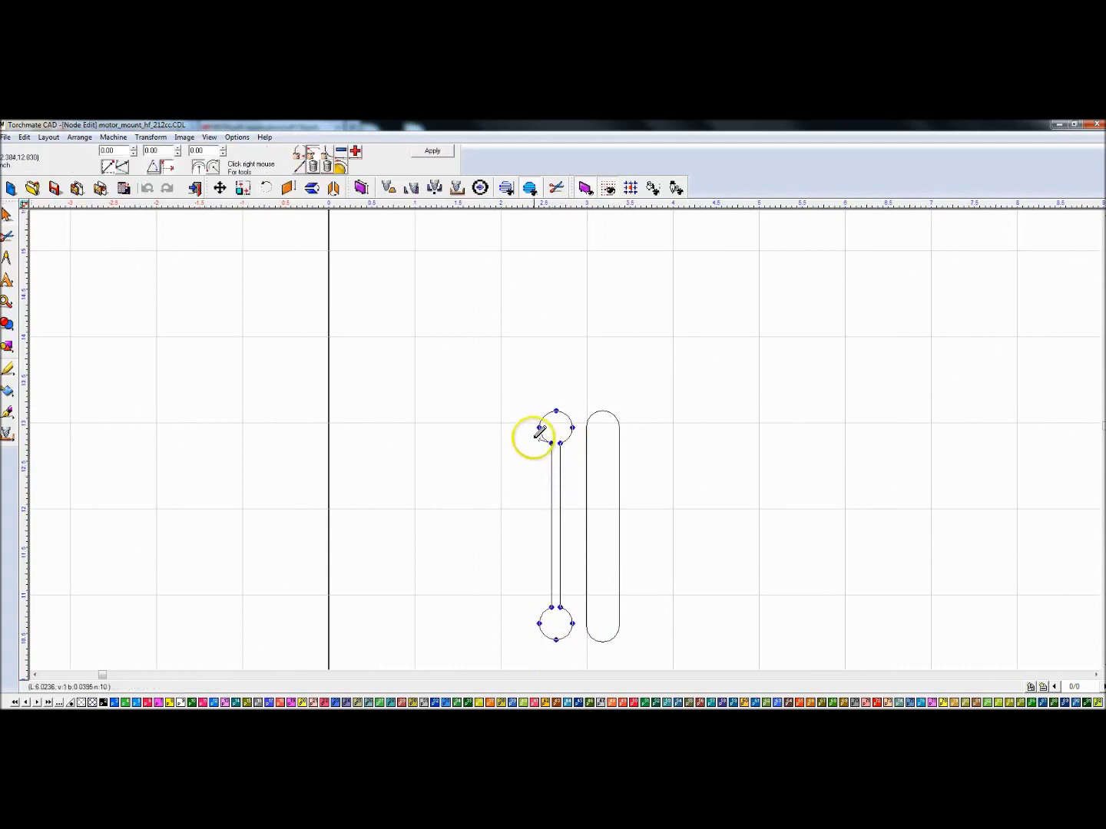
mouse_move(531, 439)
left_mouse_down()
mouse_move(571, 569)
mouse_move(567, 608)
left_mouse_up()
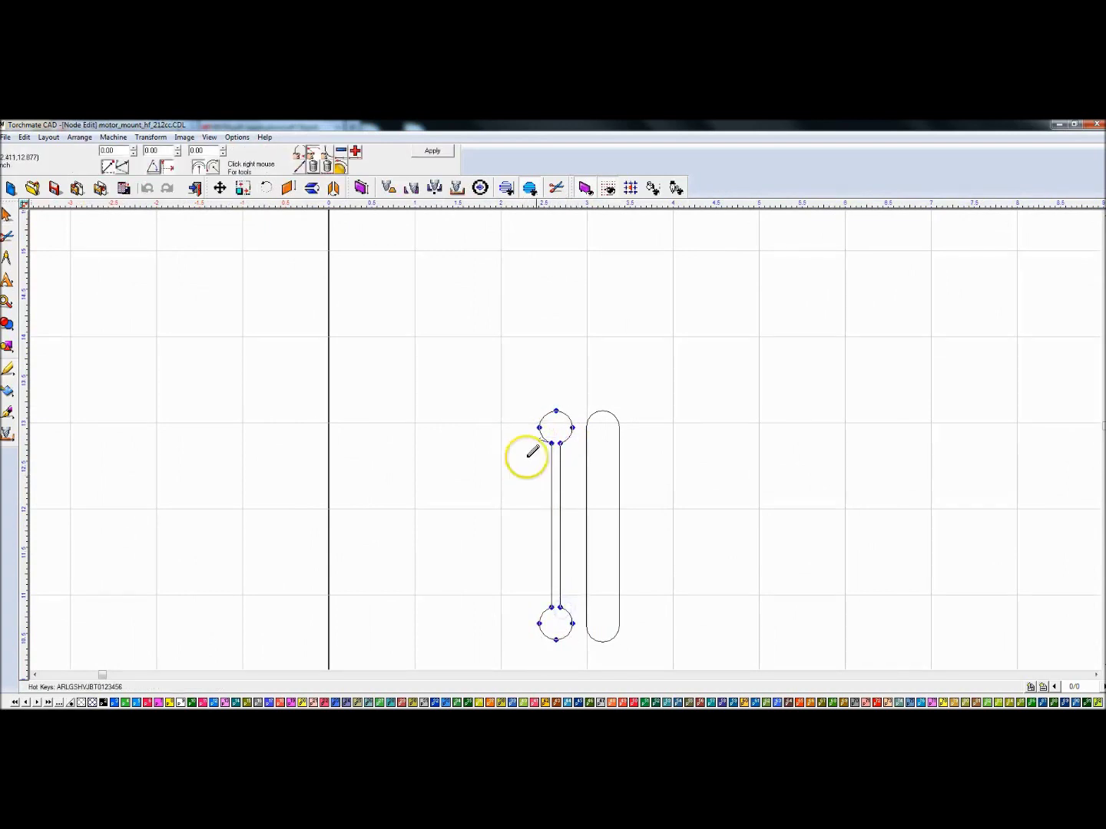
left_click_drag(527, 435, 572, 603)
left_click(560, 596)
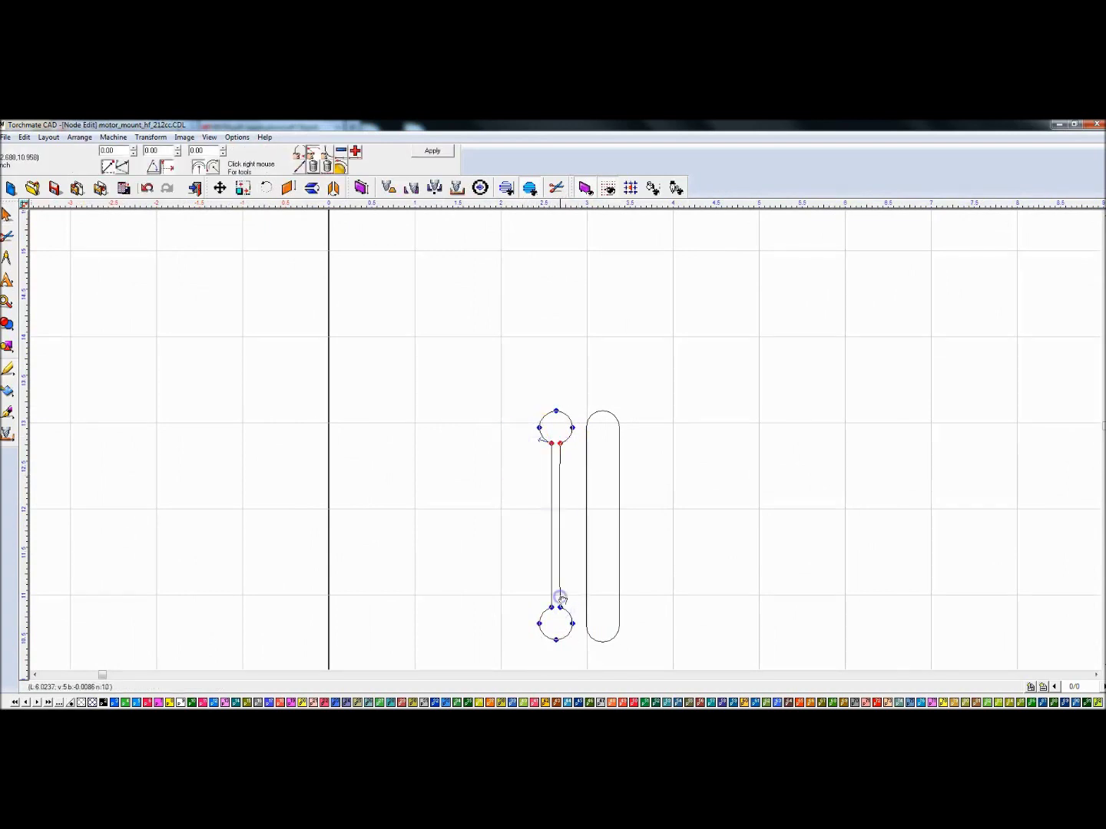
right_click(548, 443)
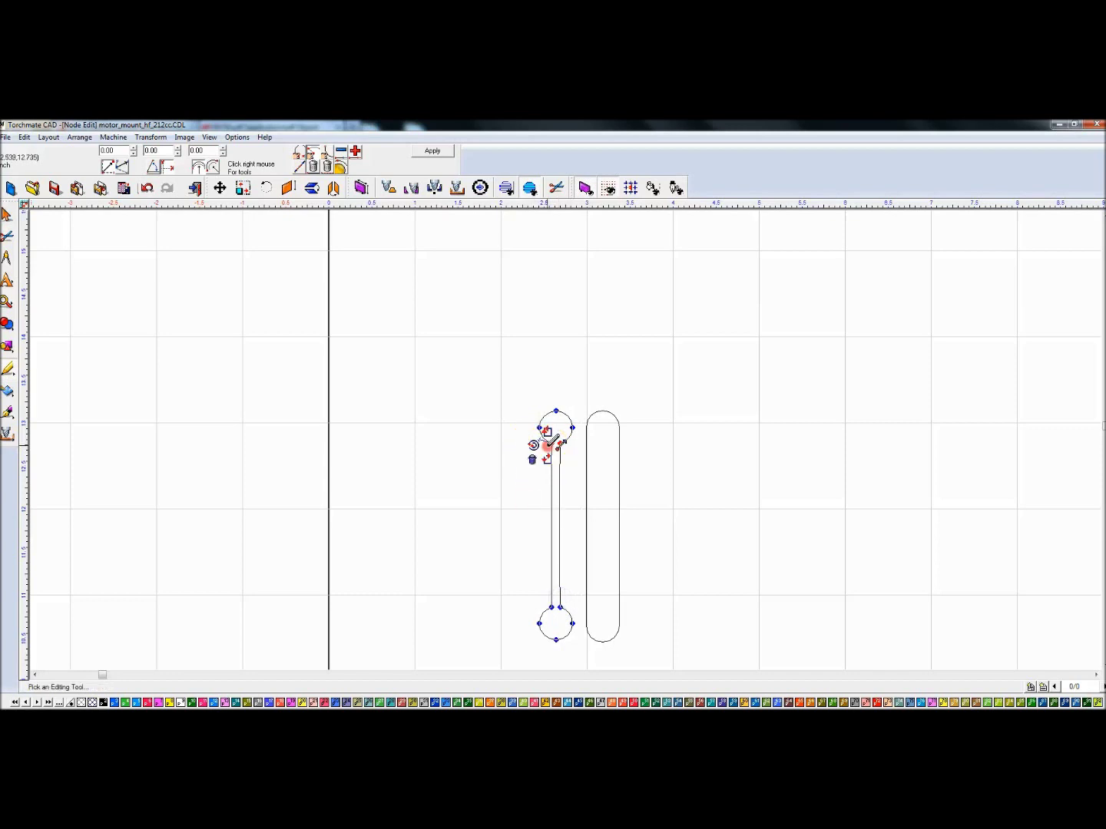
left_click(544, 454)
left_click_drag(527, 578, 566, 612)
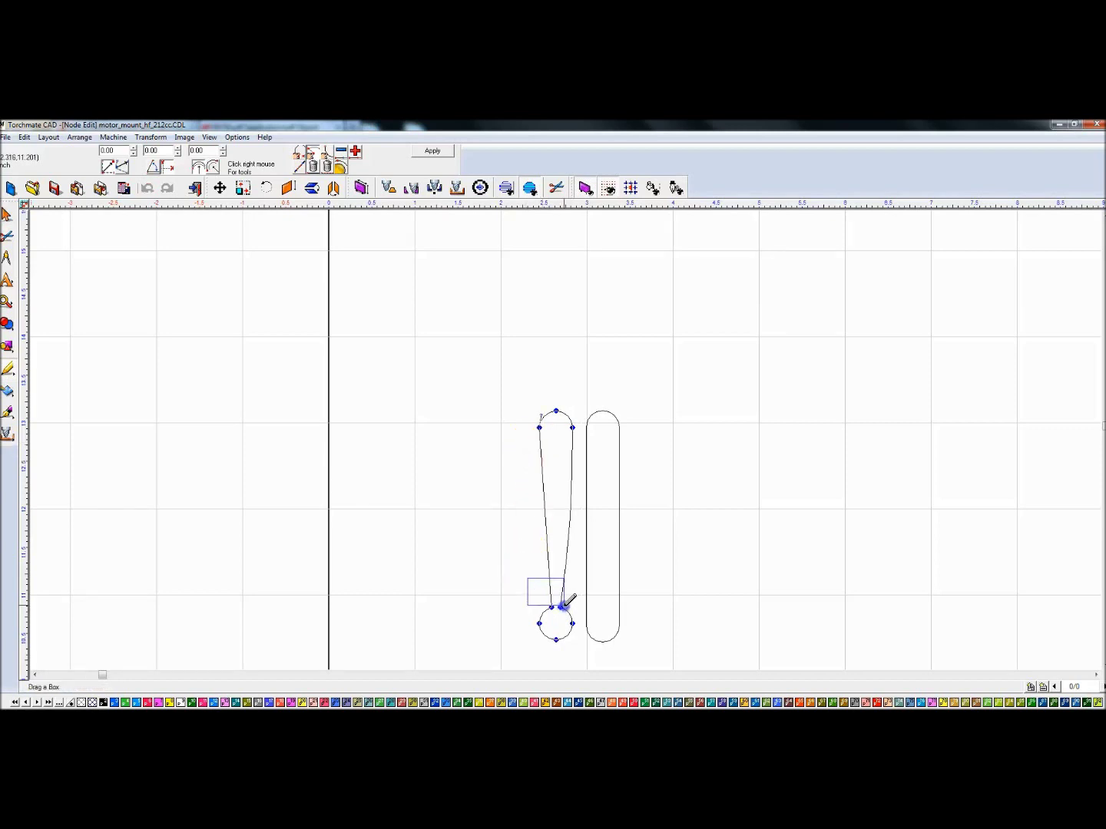
left_click(548, 618)
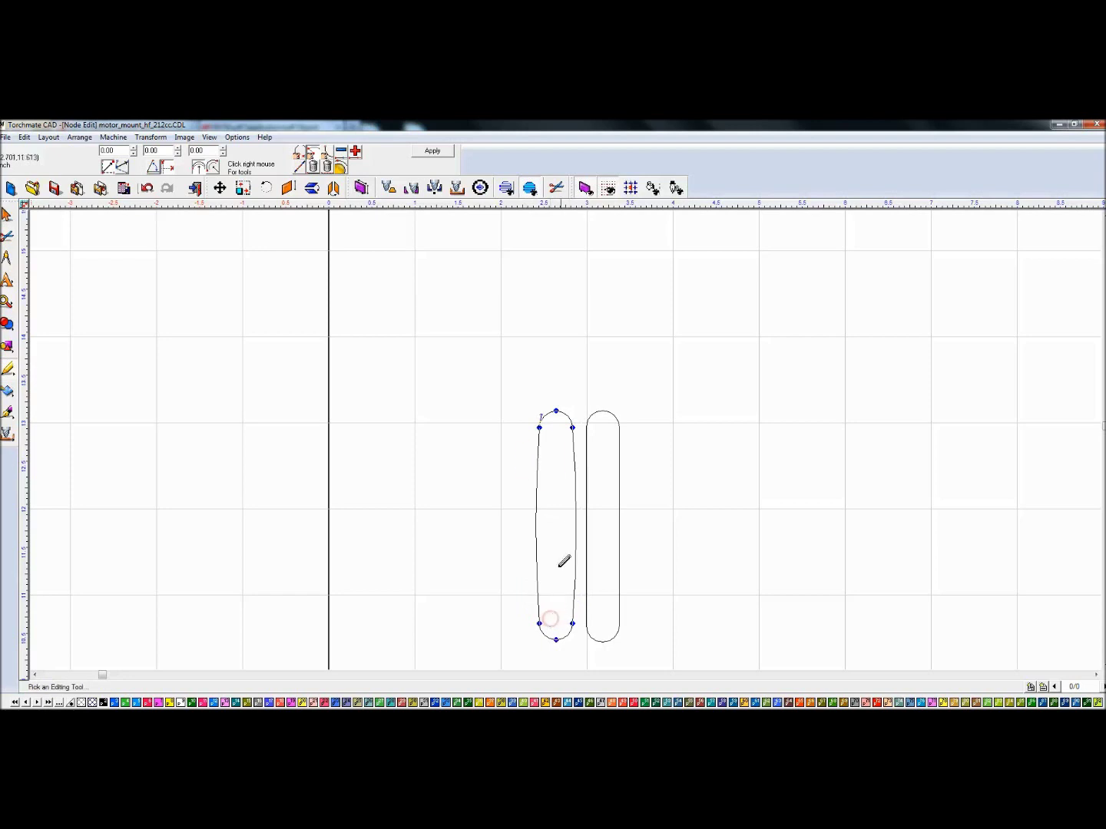
left_click(421, 151)
left_click(543, 486)
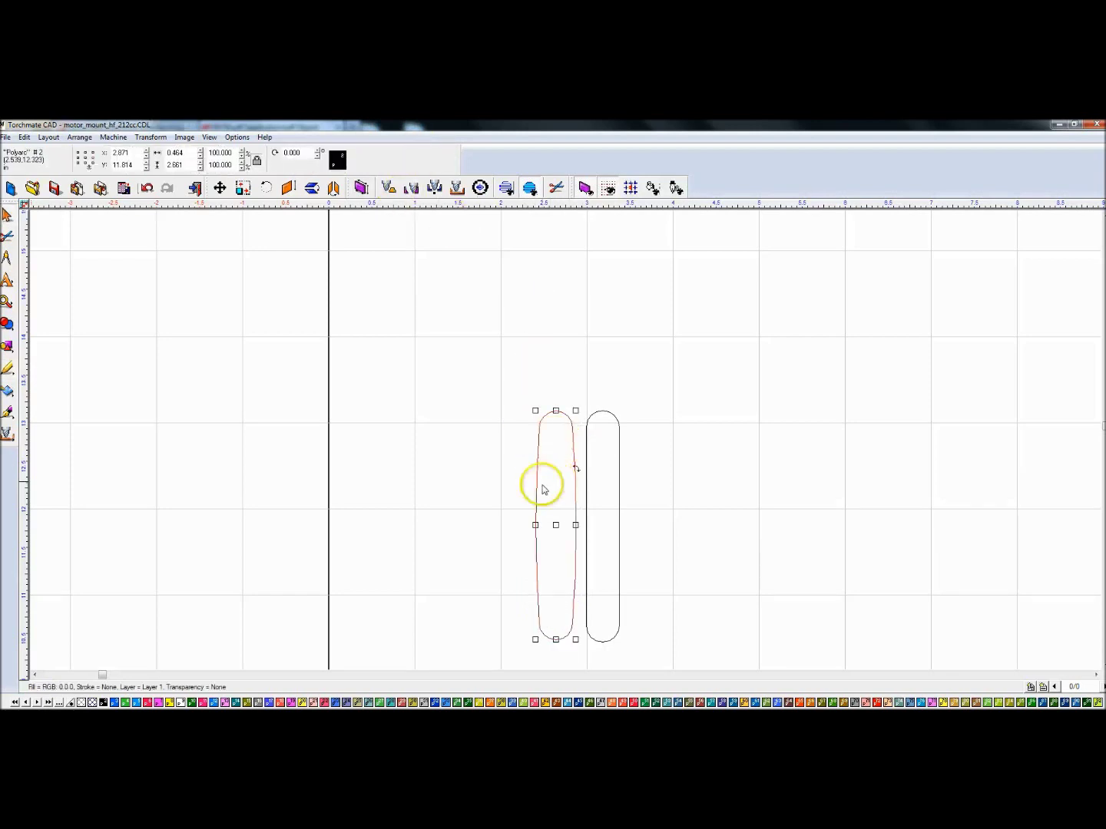
- Convert the dumbbell to a polygon and select the nodes along its bar
left_click(79, 137)
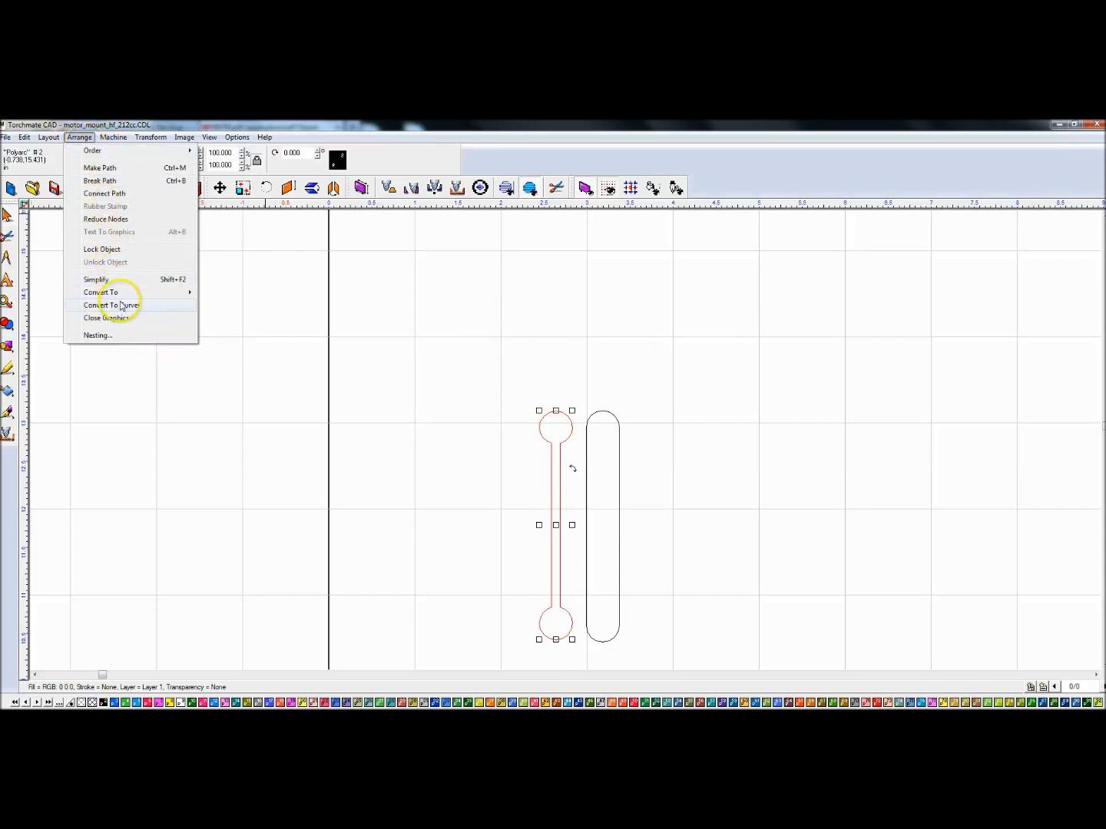
mouse_move(101, 292)
left_click(222, 307)
double_click(548, 446)
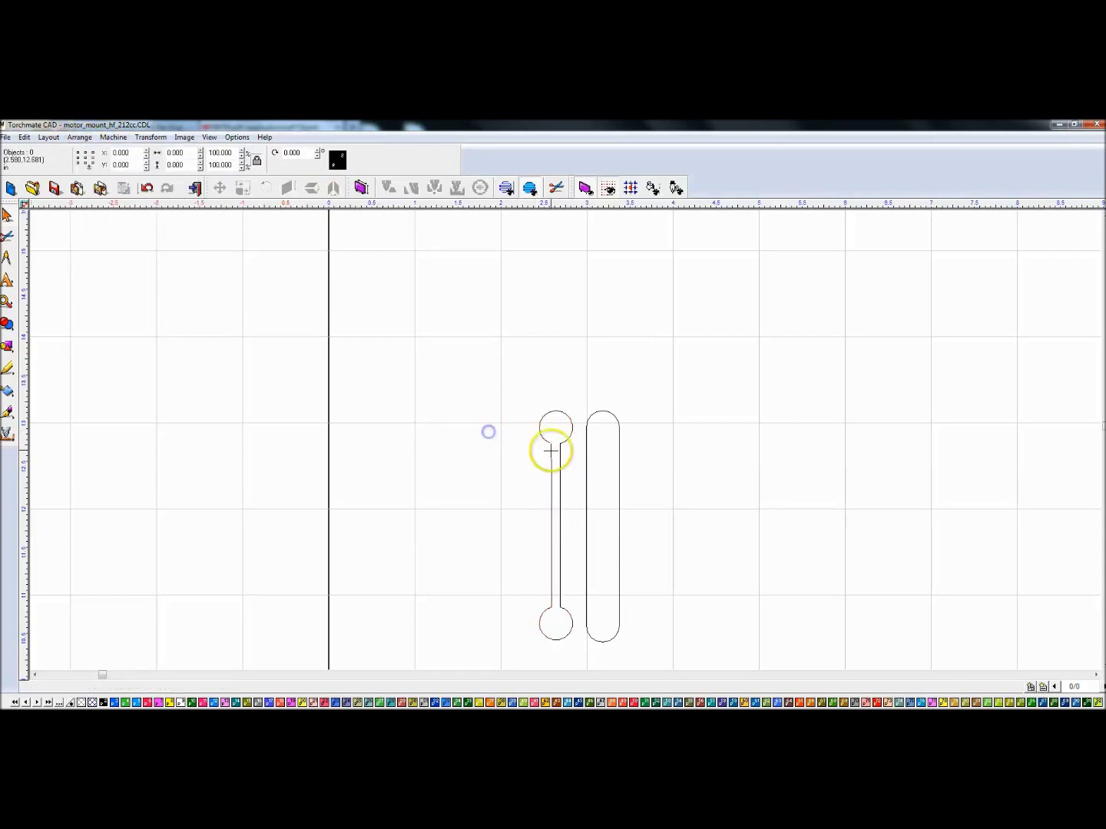
left_click(528, 433)
left_click_drag(525, 428, 592, 516)
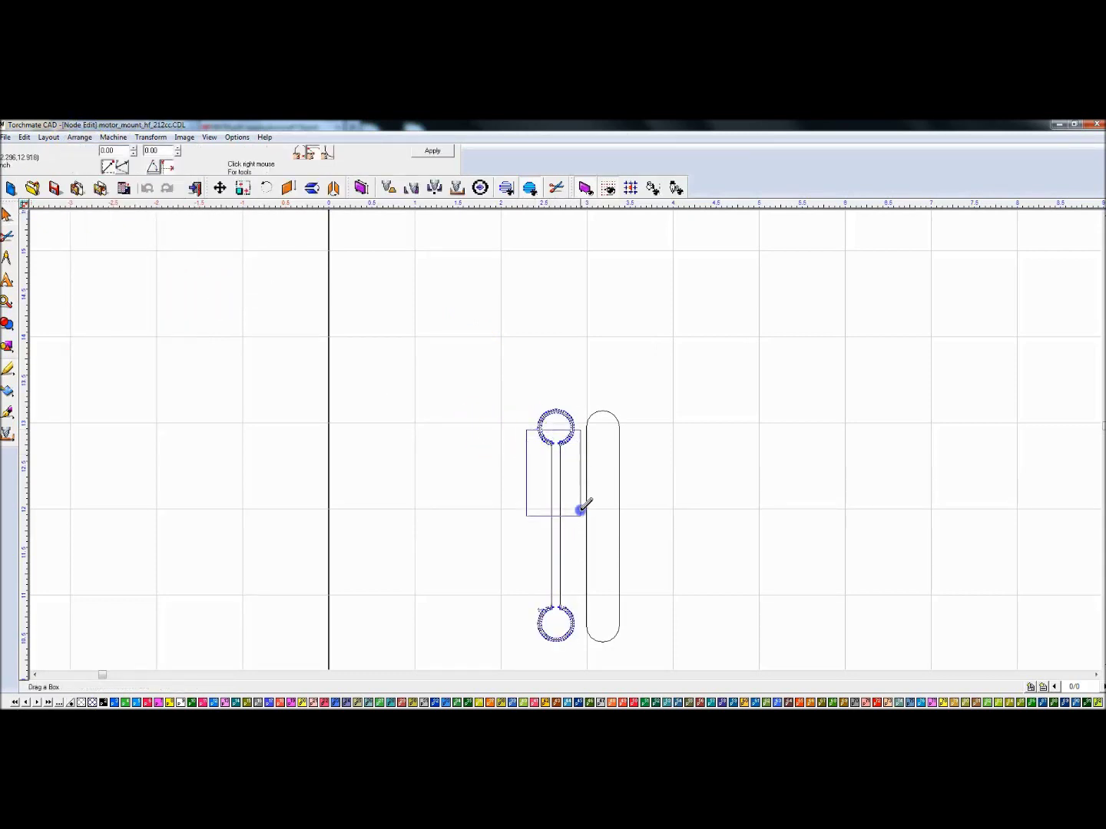
left_click(562, 614)
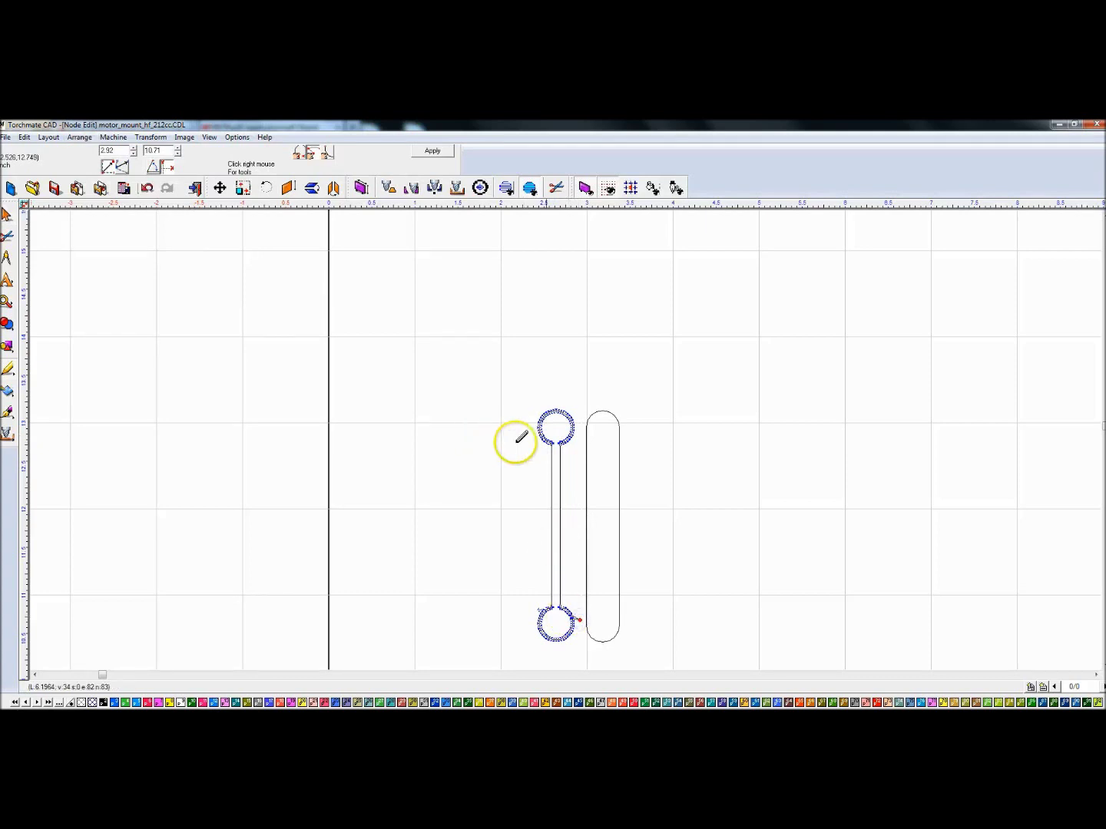
left_click(434, 151)
- Delete the extra nodes to straighten the sides into a rounded slot, then deselect
scroll(553, 503, "up", 3)
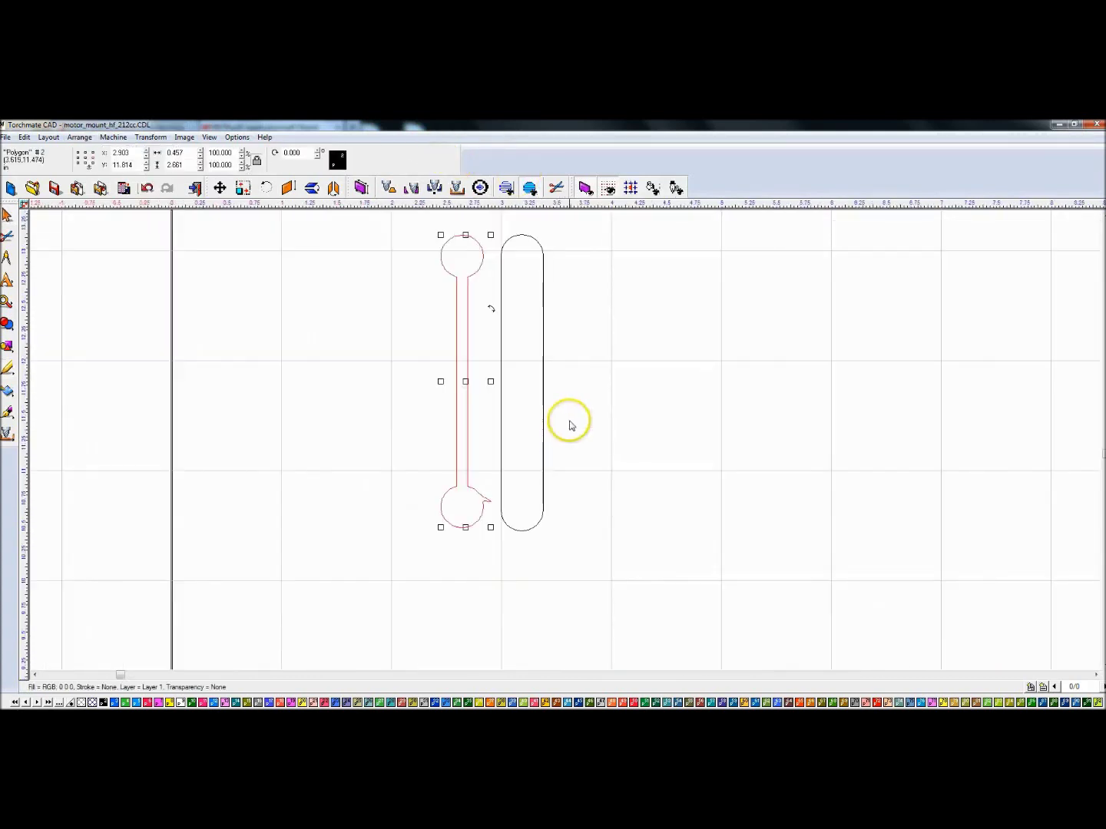
double_click(446, 268)
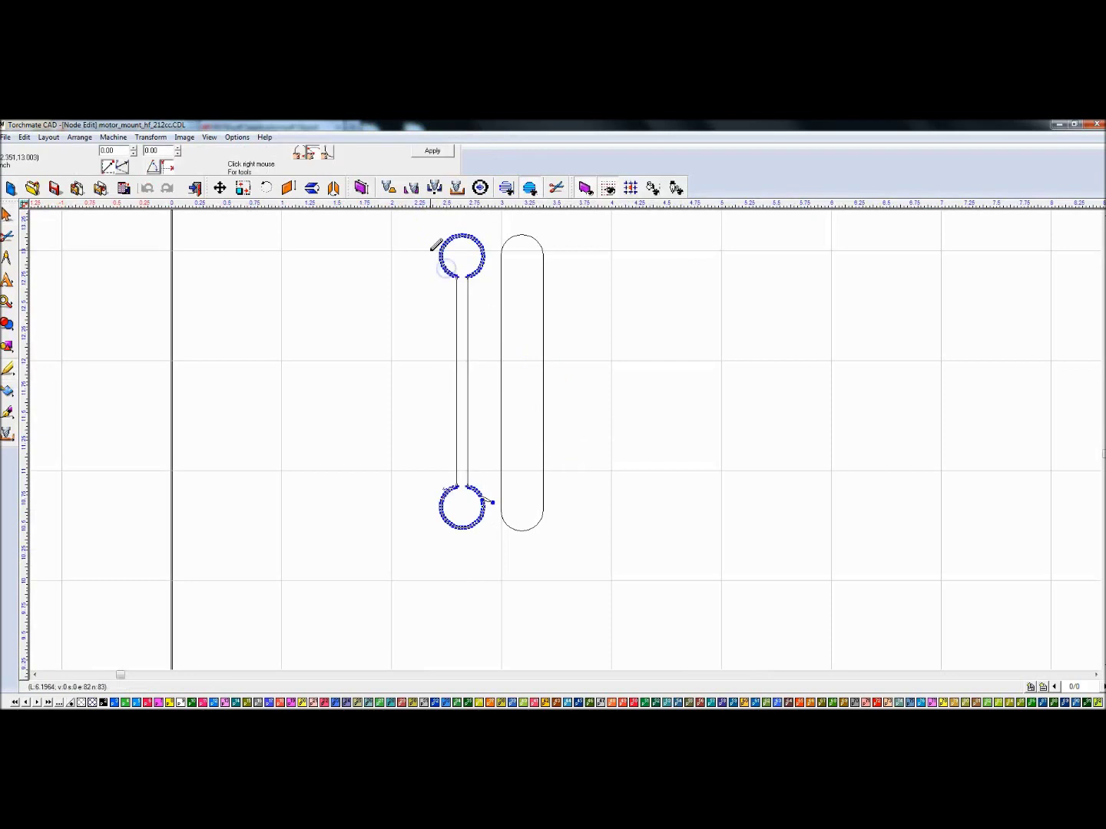
left_click_drag(428, 255, 493, 506)
right_click(481, 504)
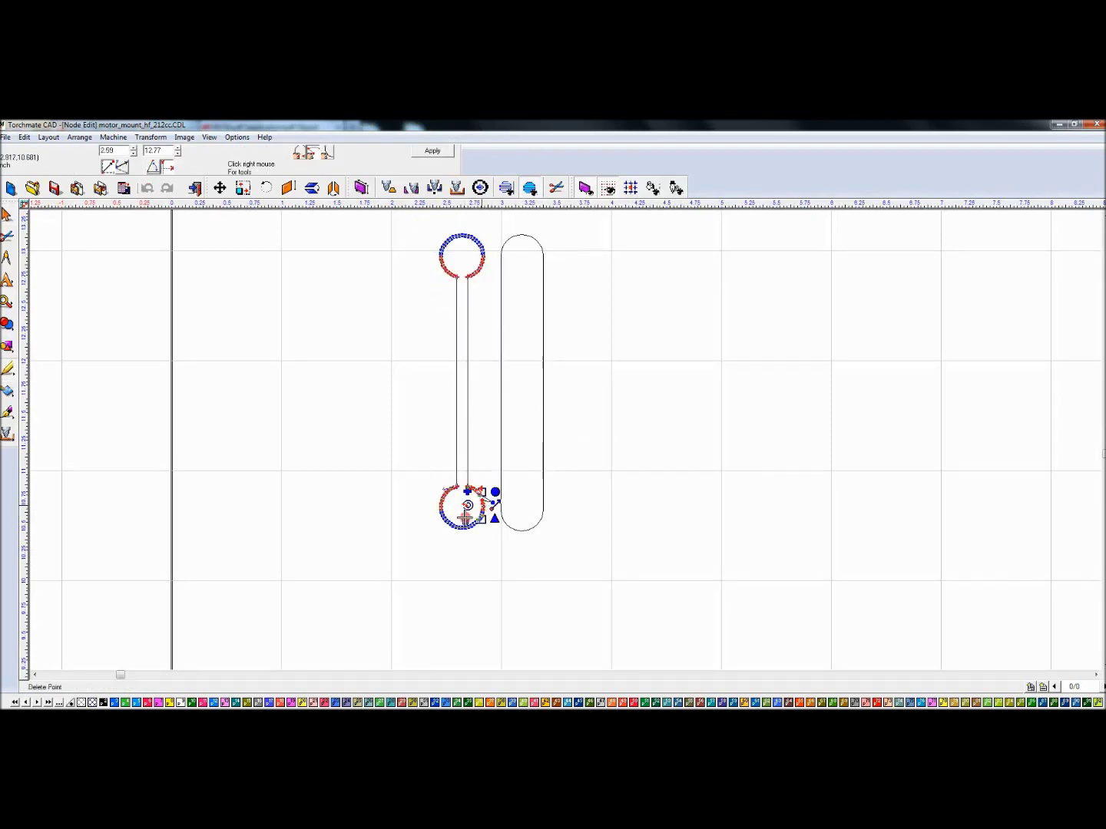
left_click(465, 519)
right_click(491, 501)
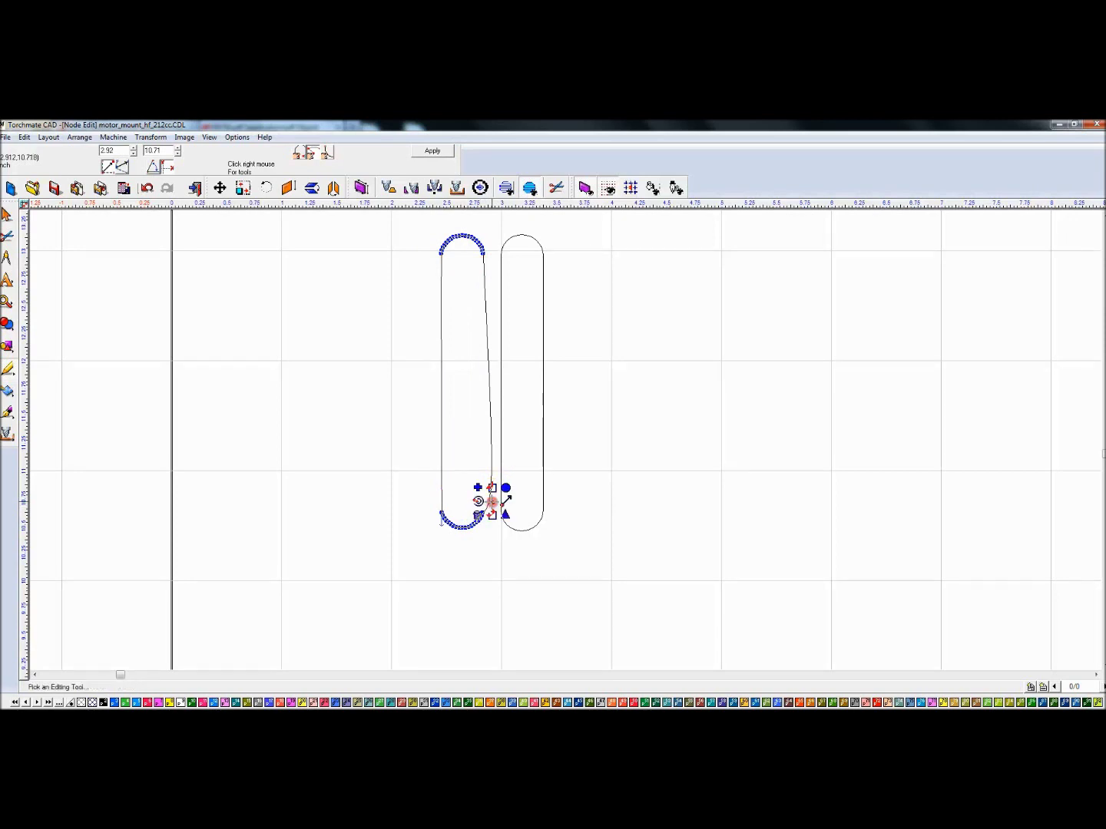
left_click(478, 512)
left_click(434, 150)
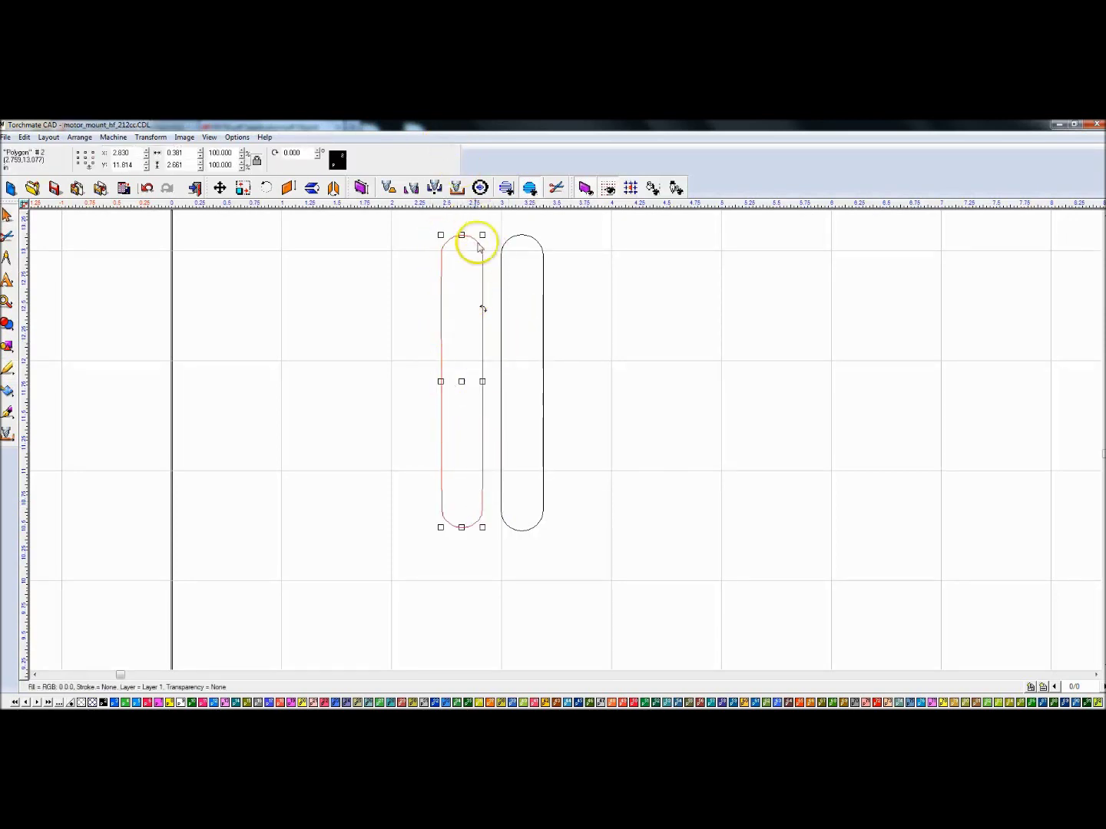
left_click(567, 262)
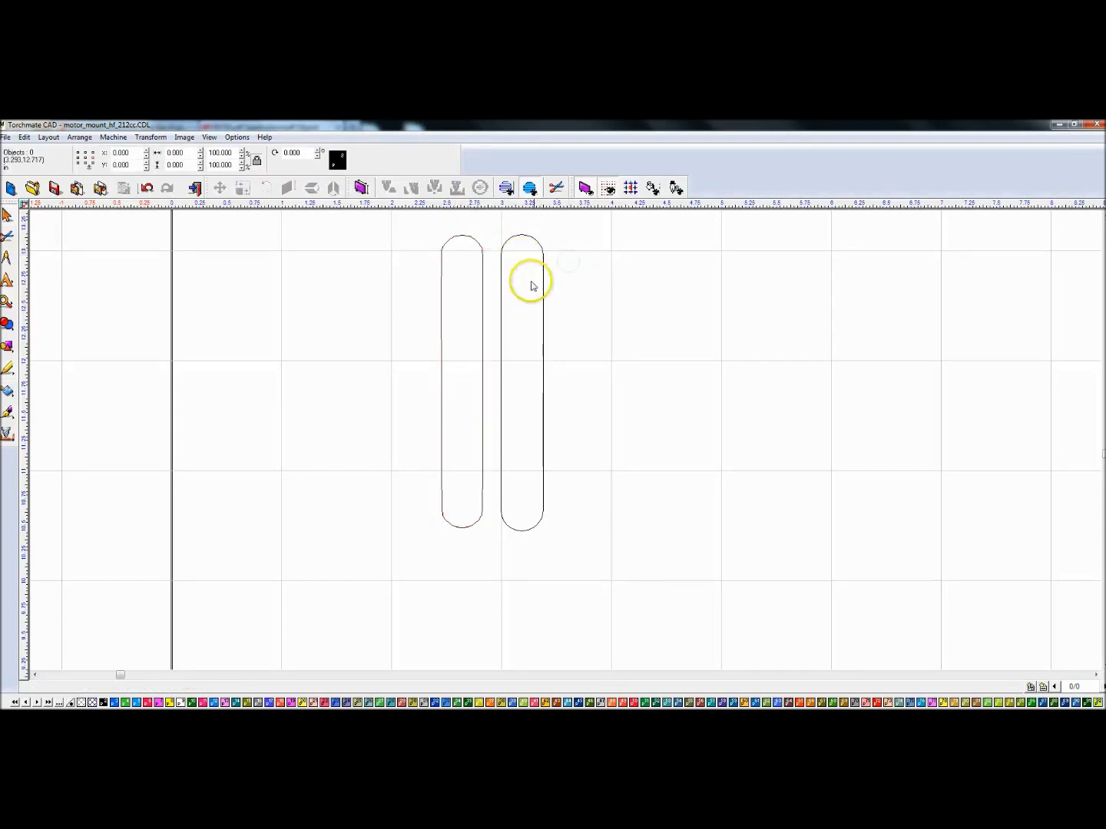
- Delete the left slot
left_click(480, 344)
key("Delete")
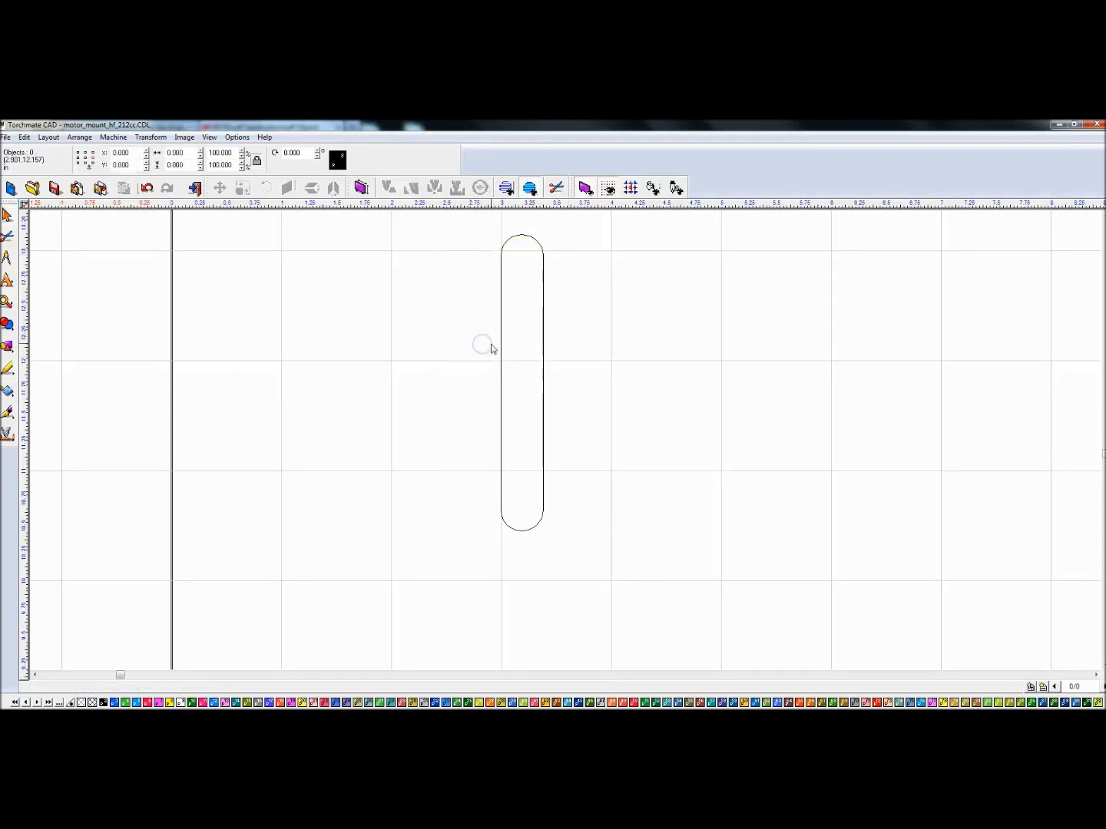
scroll(565, 440, "down", 5)
left_click(541, 408)
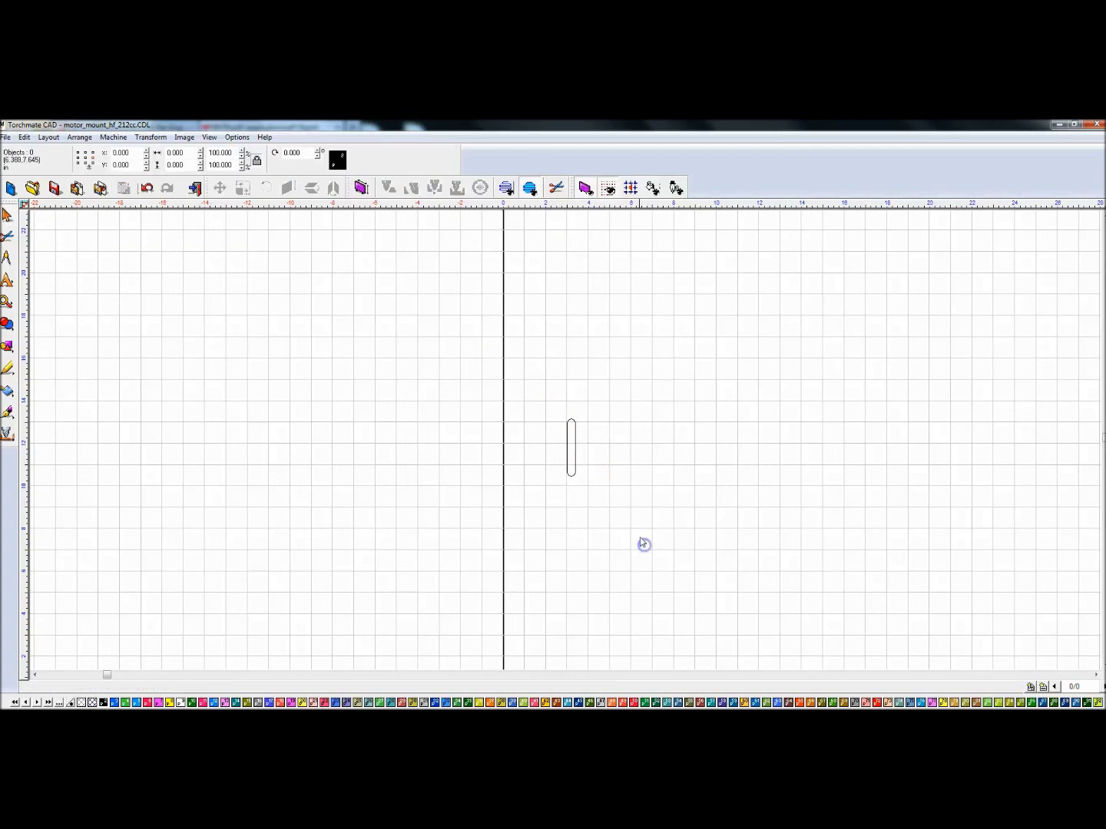
- Duplicate the remaining slot twice and move a pair down into a lower row
left_click(570, 447)
key("ctrl+d")
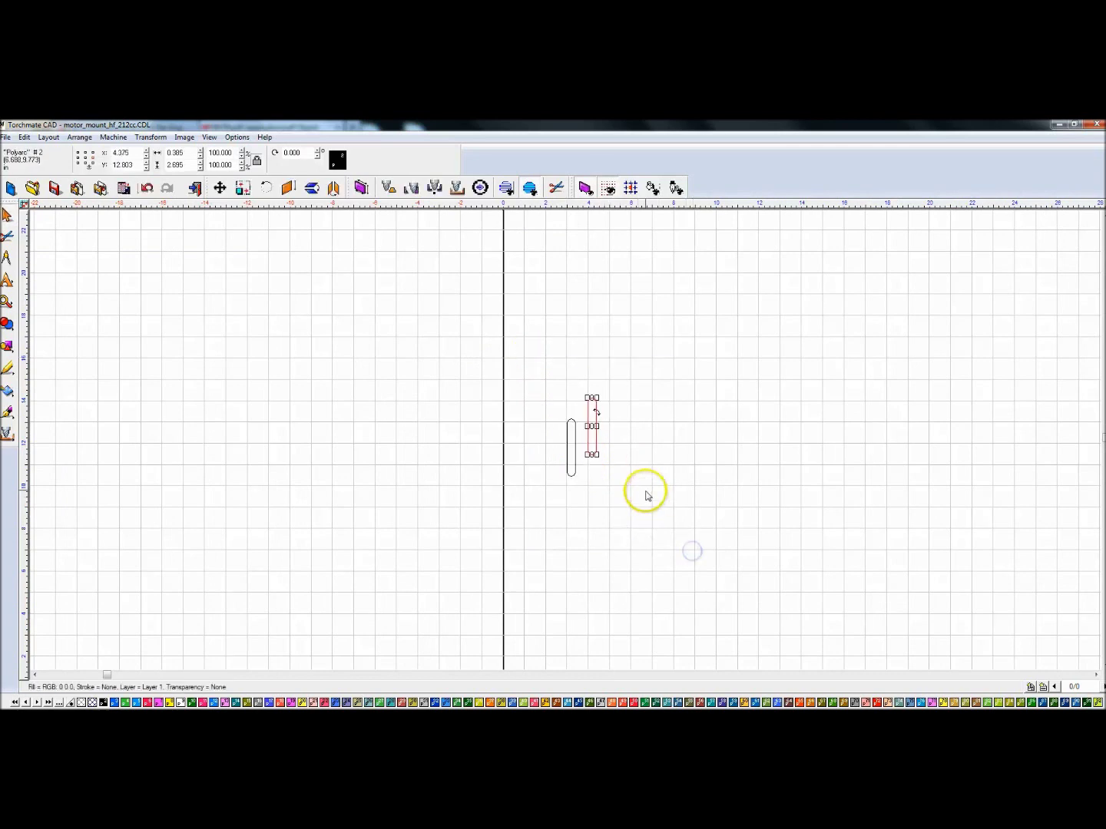
key("ctrl+d")
key("ctrl+d")
left_click(599, 350)
left_click_drag(590, 328, 683, 474)
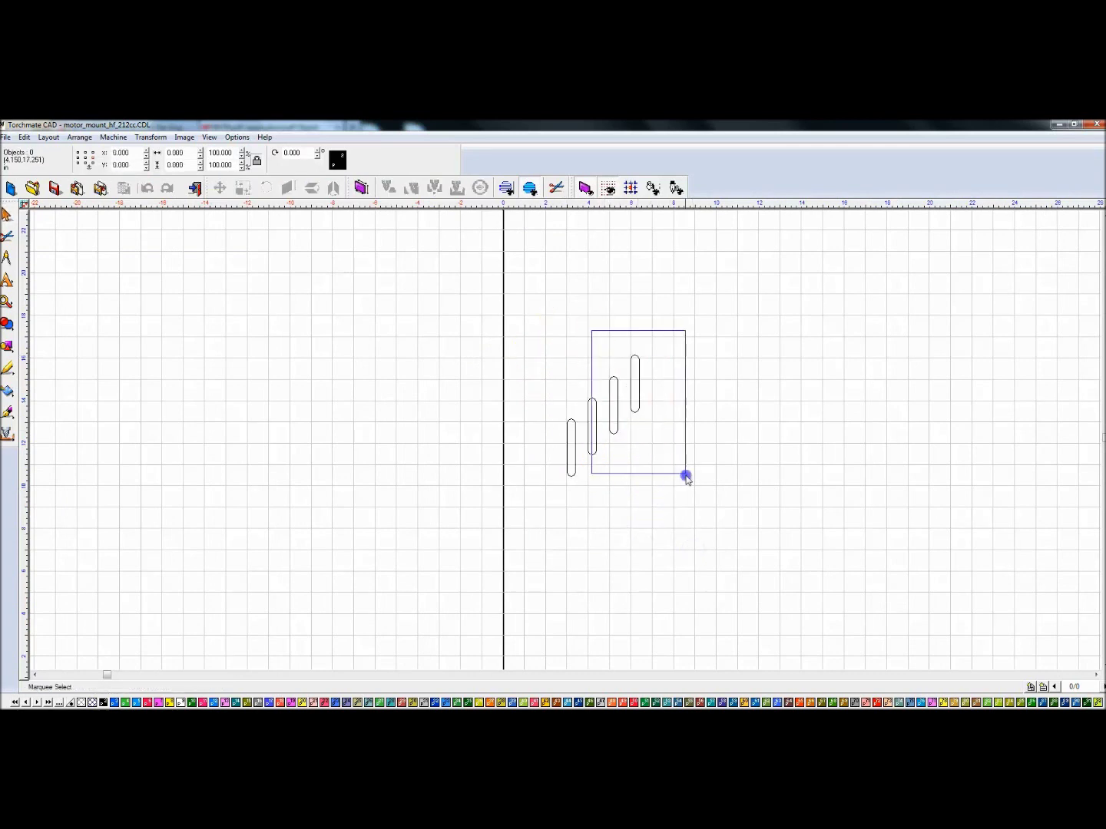
mouse_move(632, 390)
left_mouse_down()
mouse_move(620, 522)
mouse_move(595, 538)
left_mouse_up()
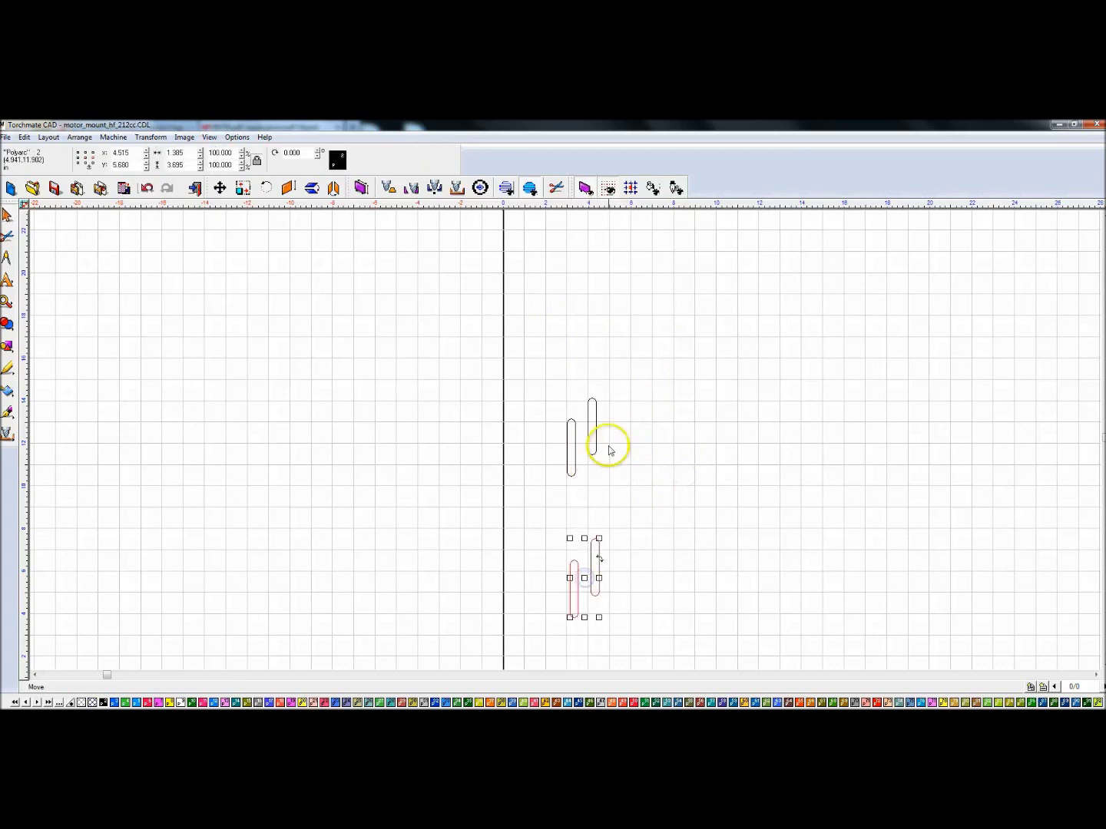
left_click_drag(574, 373, 612, 465)
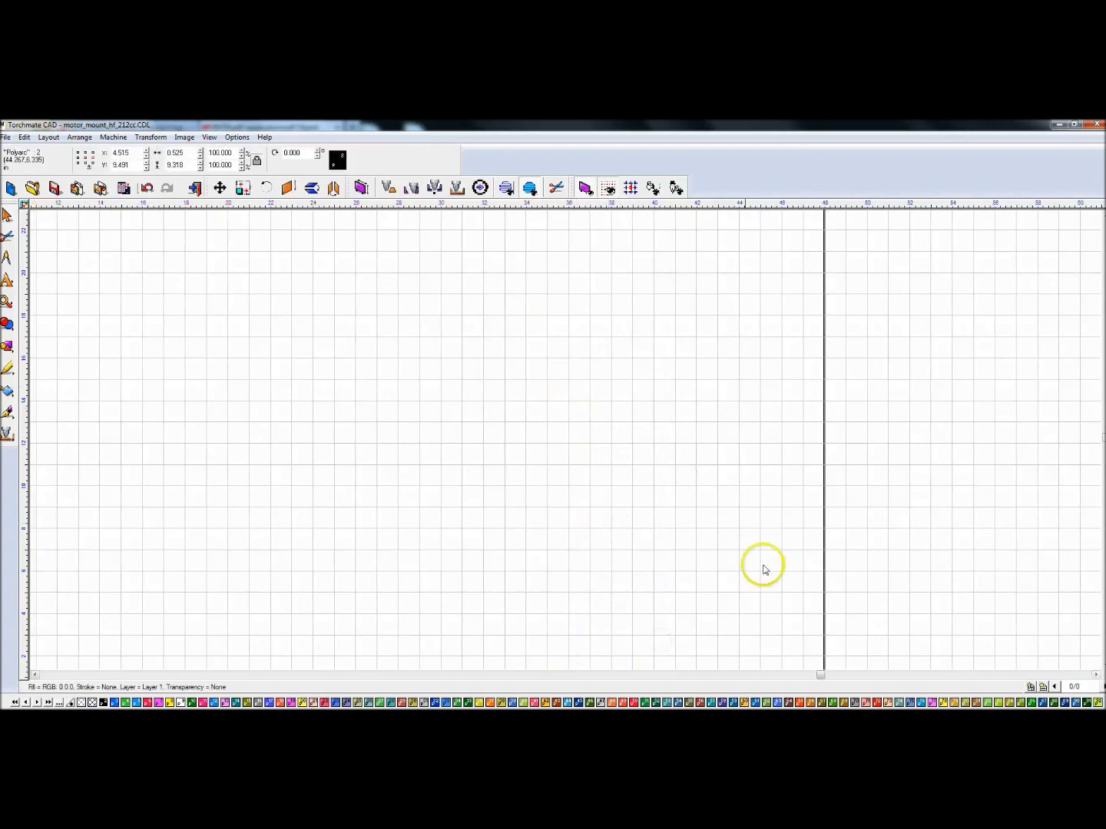
- Shift the right-hand slots further right to form two rows of two
scroll(566, 444, "down", 2)
left_click(469, 423)
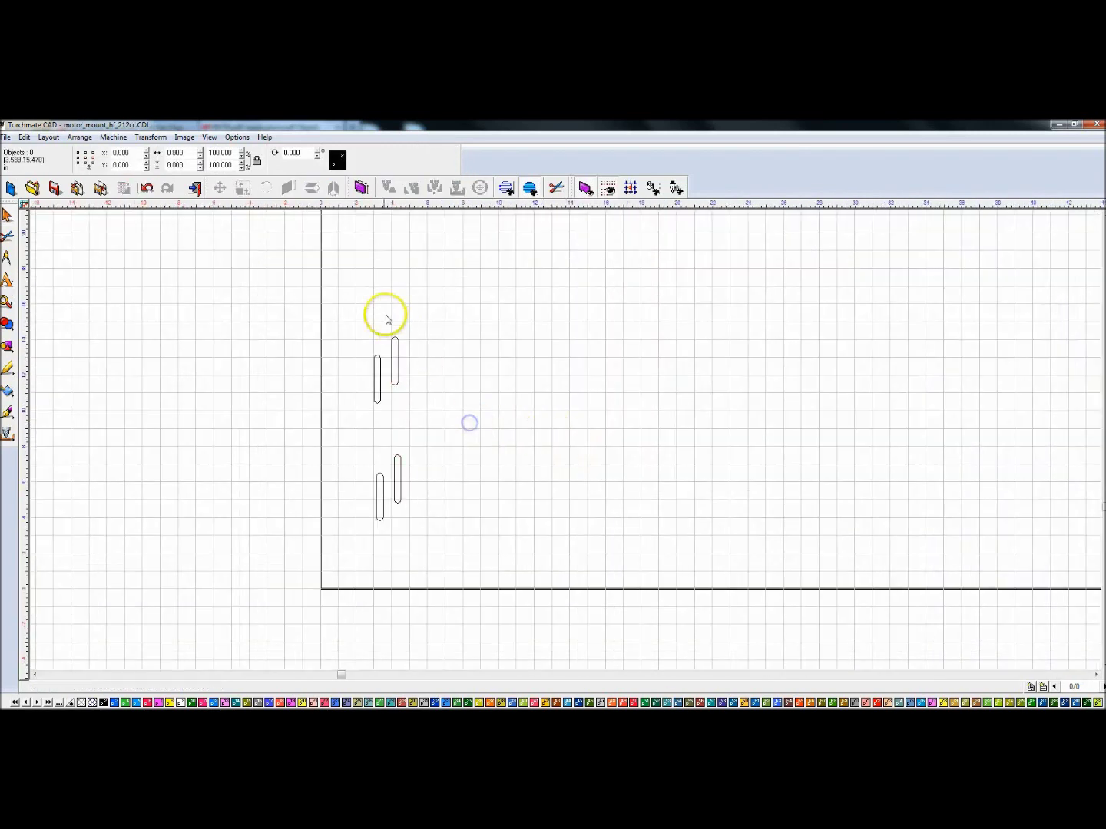
left_click_drag(382, 313, 439, 524)
left_click_drag(396, 420, 425, 440)
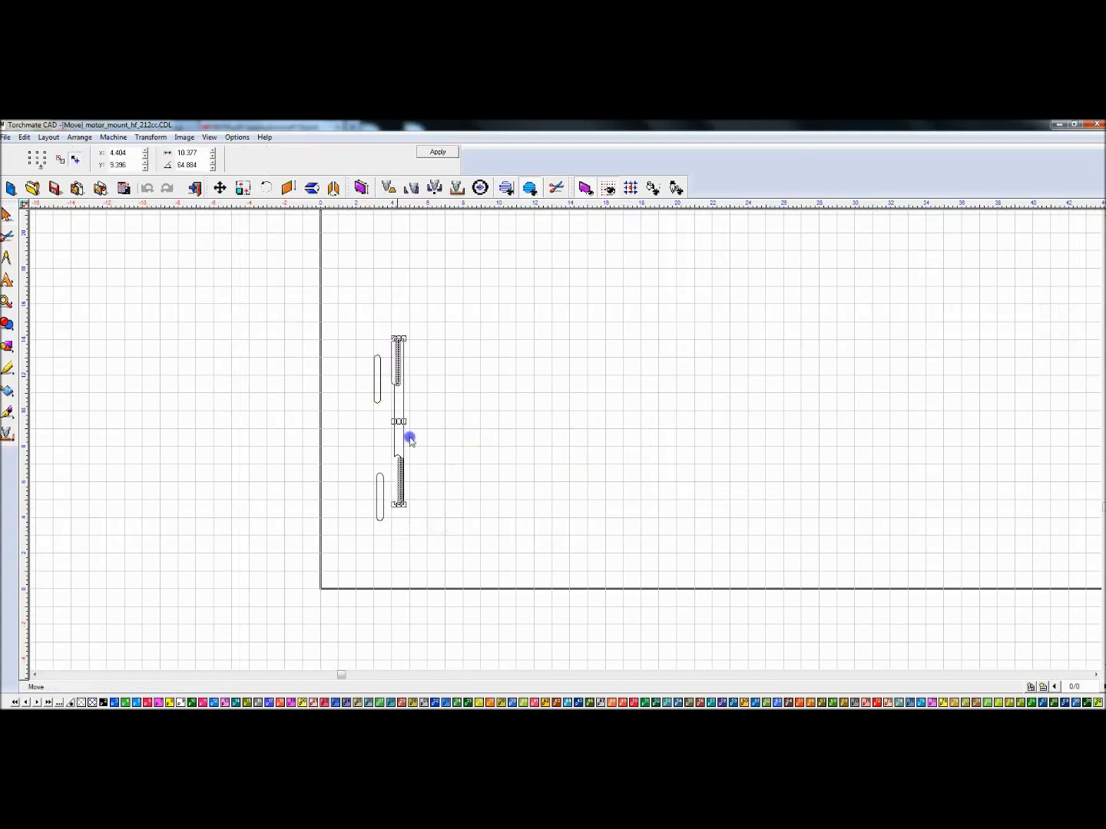
left_click(486, 431)
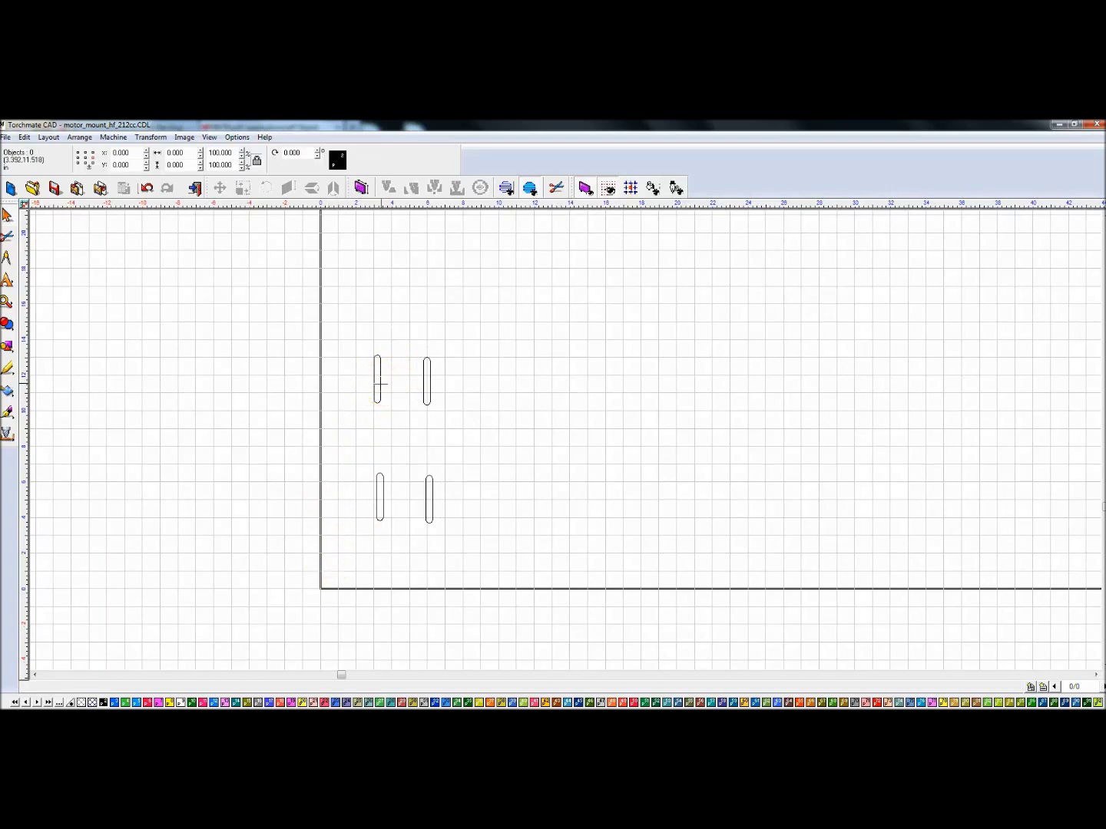
left_click(378, 383)
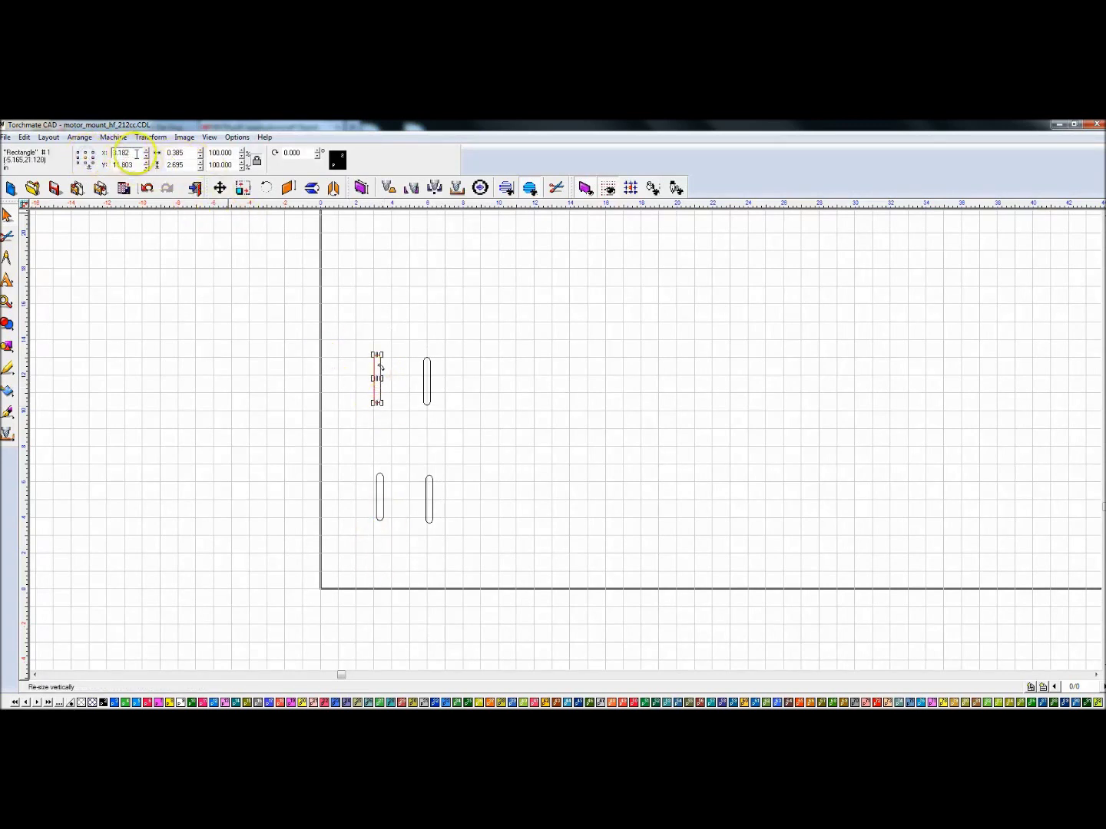
- Enter exact Y positions for the upper-left and lower-left slots
double_click(127, 165)
left_click(381, 500)
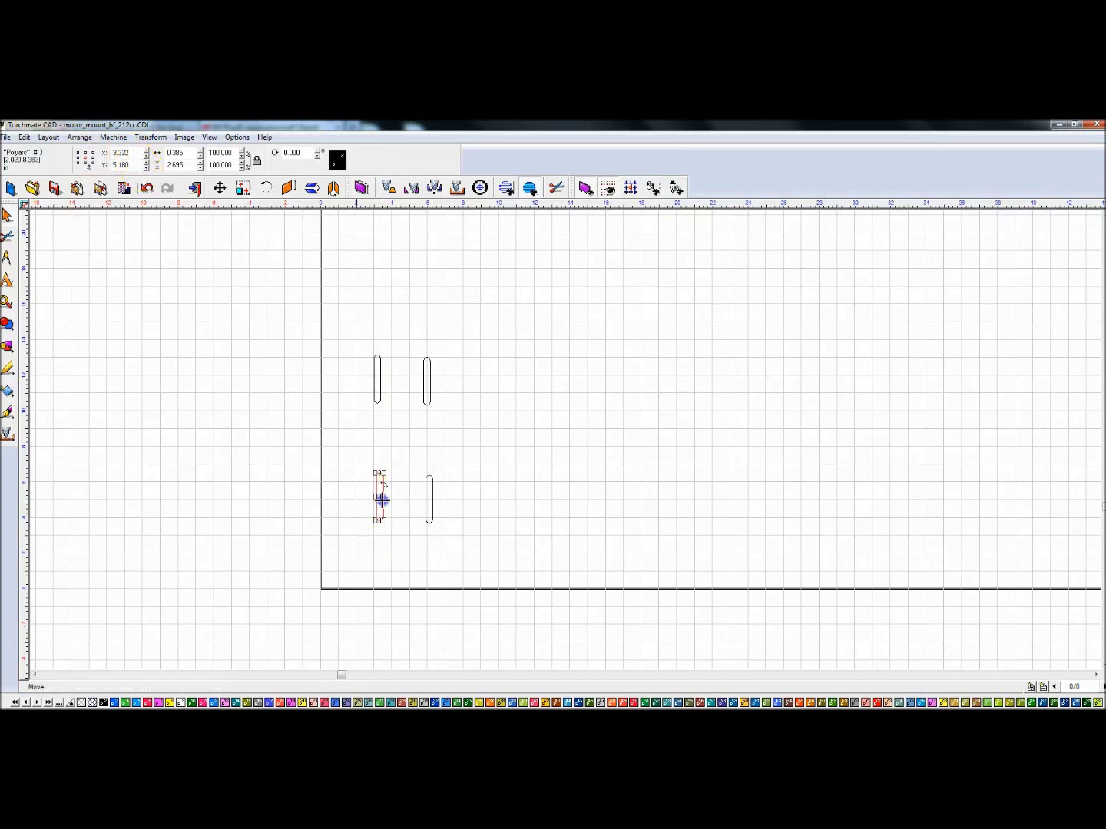
double_click(124, 165)
type("5.423")
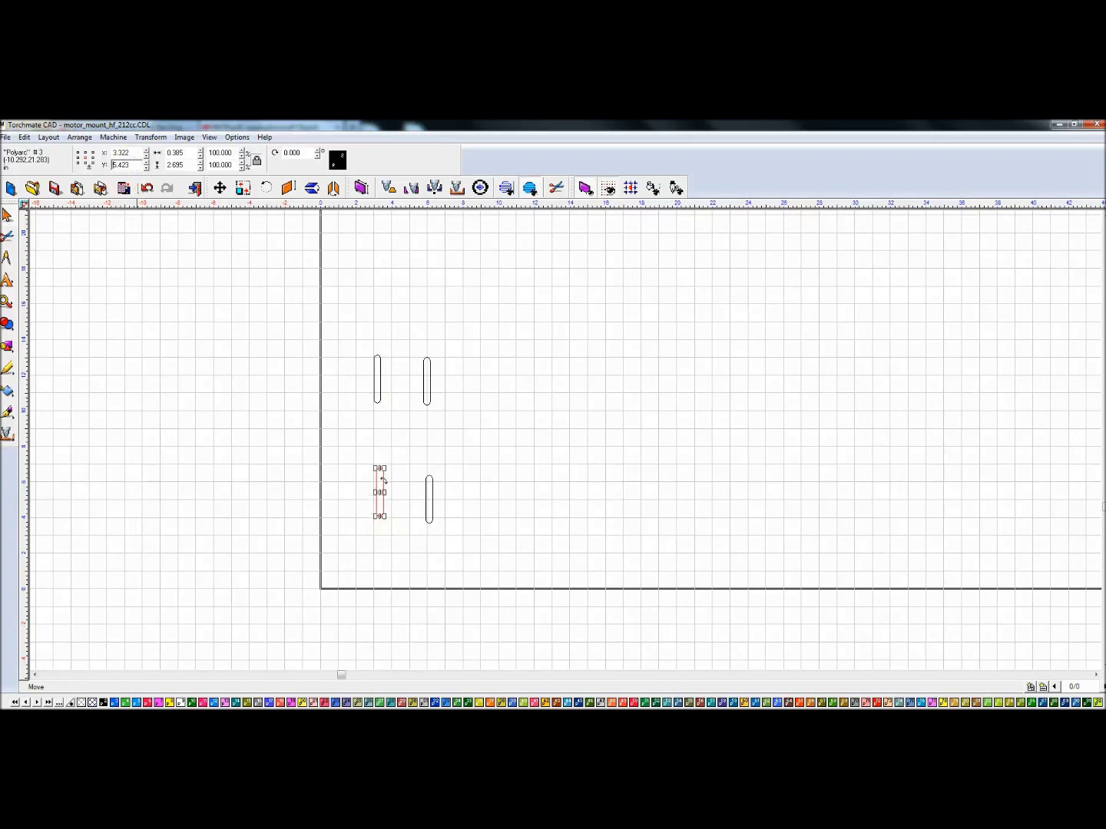
left_click(366, 370)
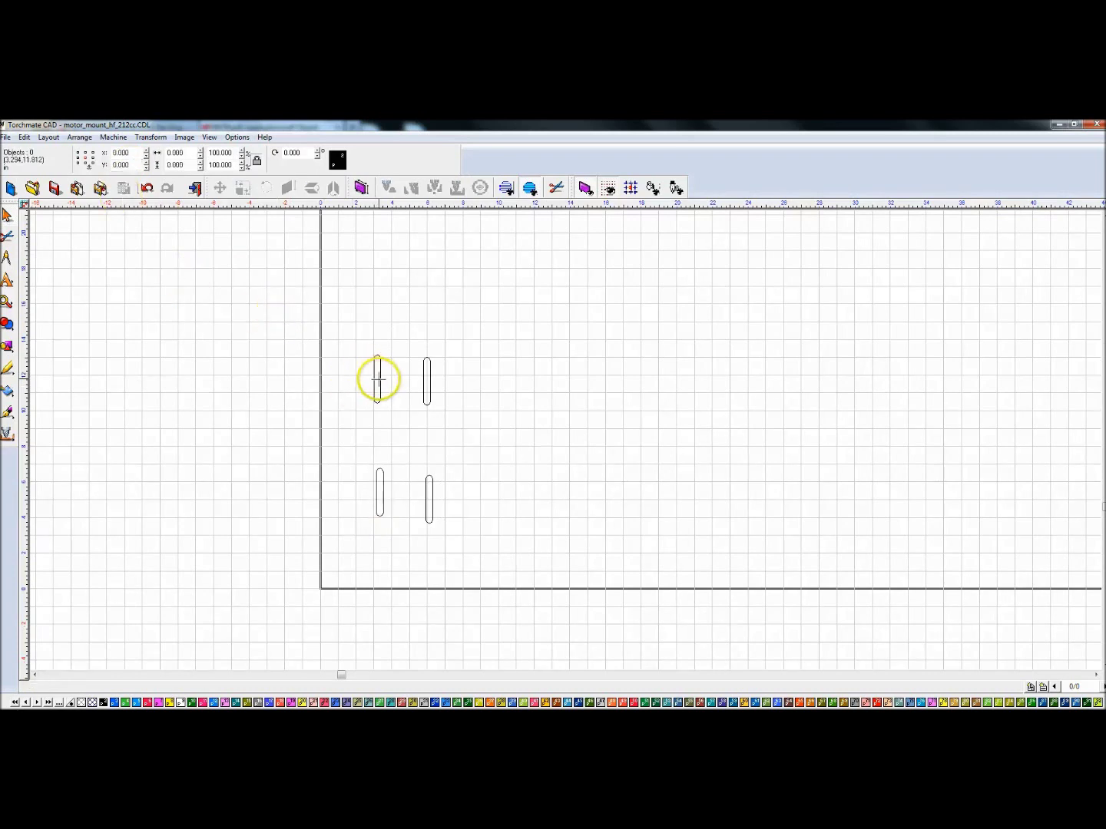
left_click(374, 452)
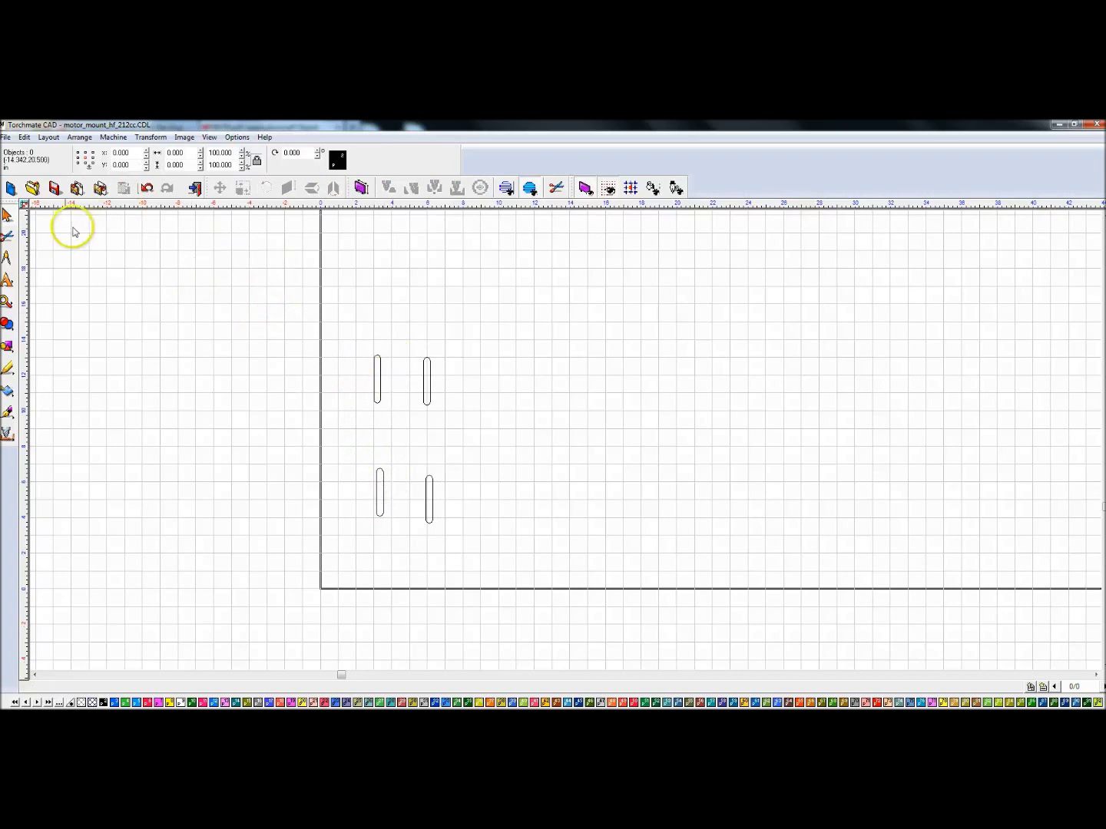
left_click(429, 335)
left_click(378, 338)
left_click(383, 376)
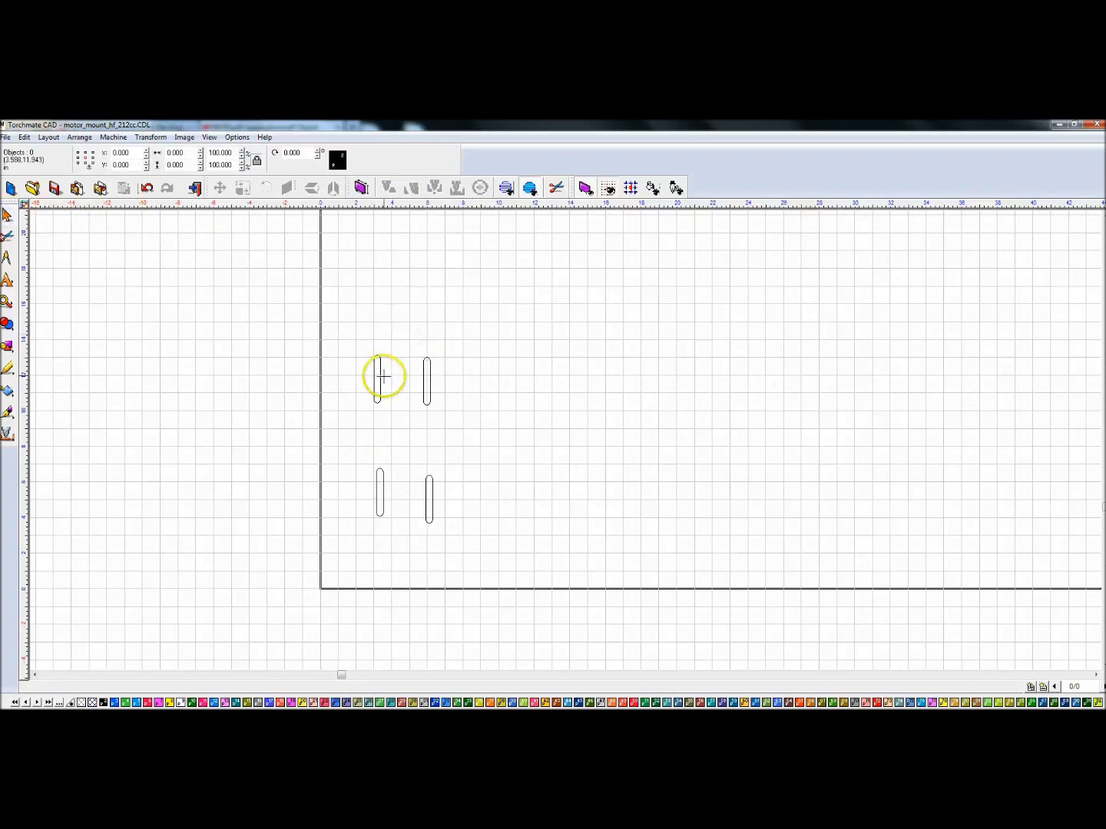
left_click(379, 377)
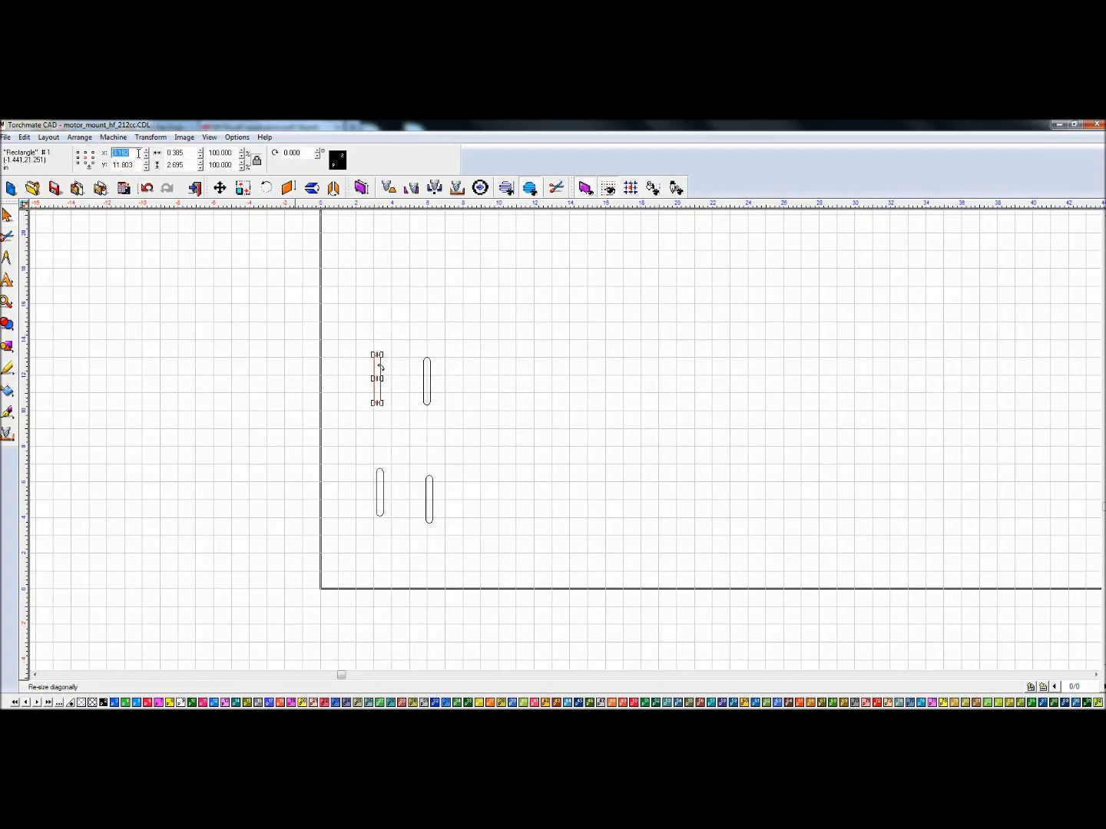
- Enter an exact X position for the upper-right slot
left_click(333, 245)
left_click_drag(404, 329, 461, 421)
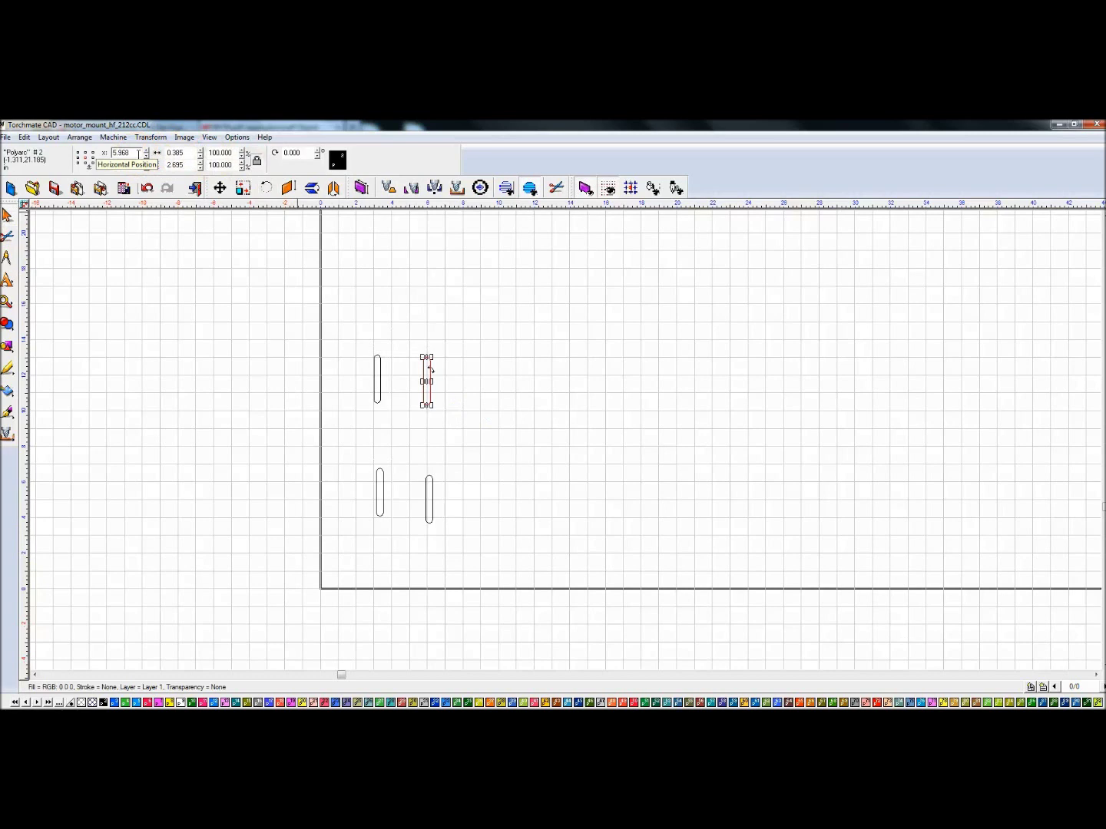
double_click(137, 153)
left_click(432, 467)
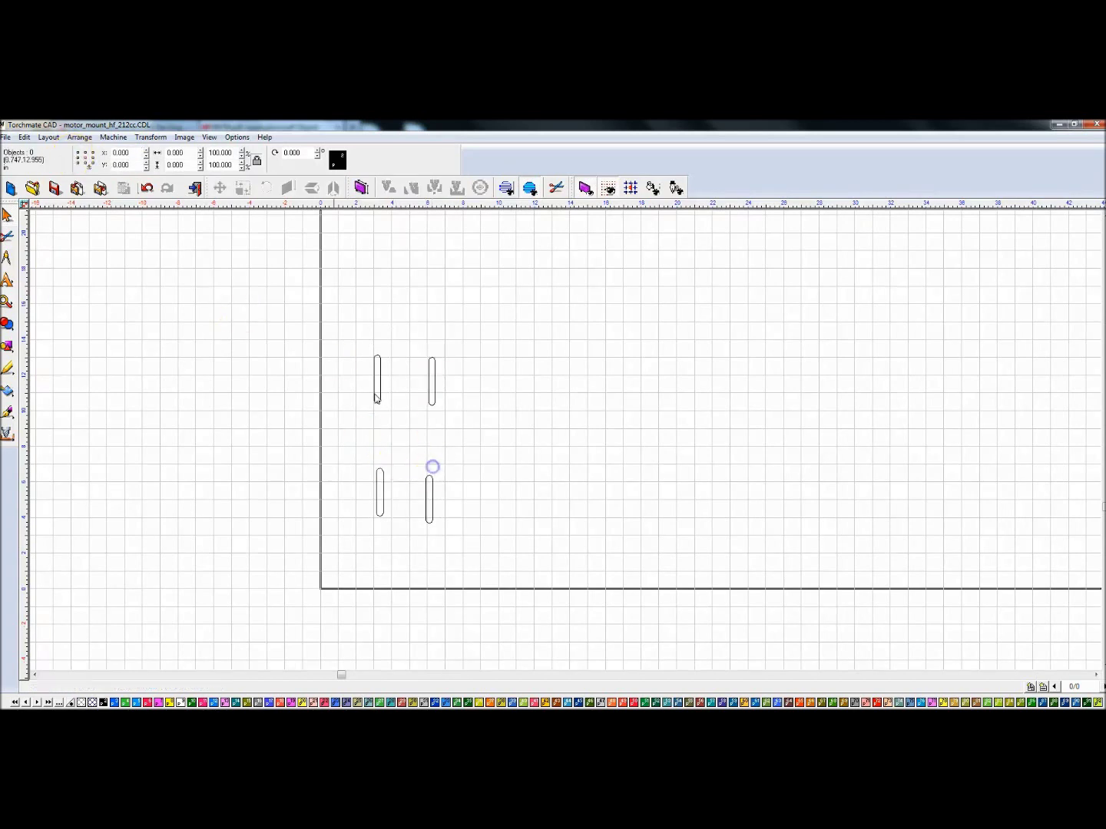
- Align the bottom two slots level and the right two slots vertically
left_click(430, 495)
left_click(379, 485, "shift")
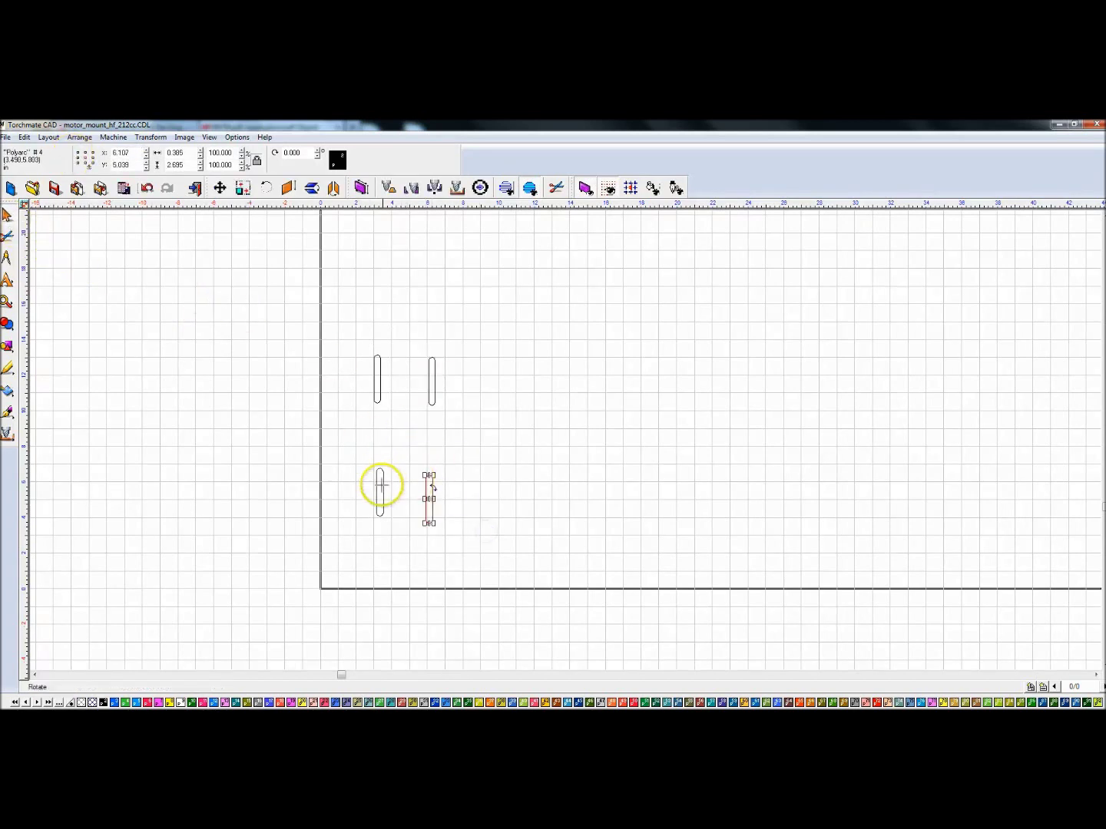
left_click(384, 485)
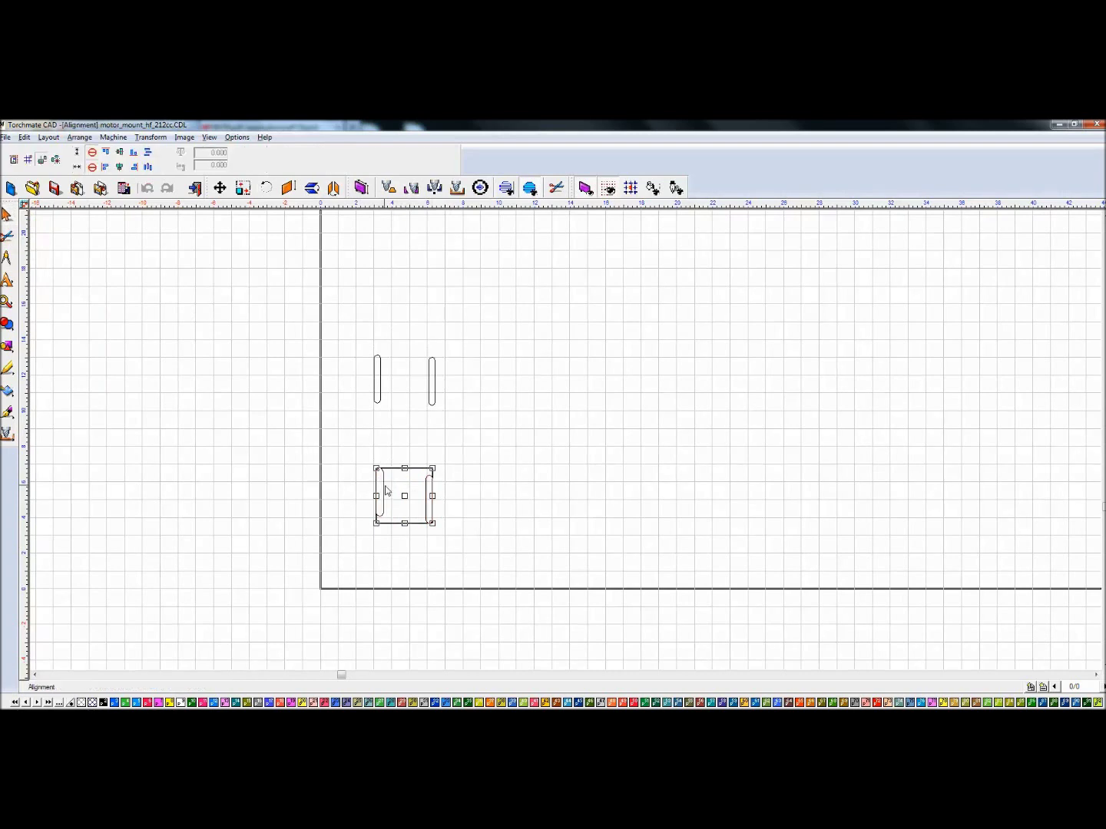
left_click(125, 163)
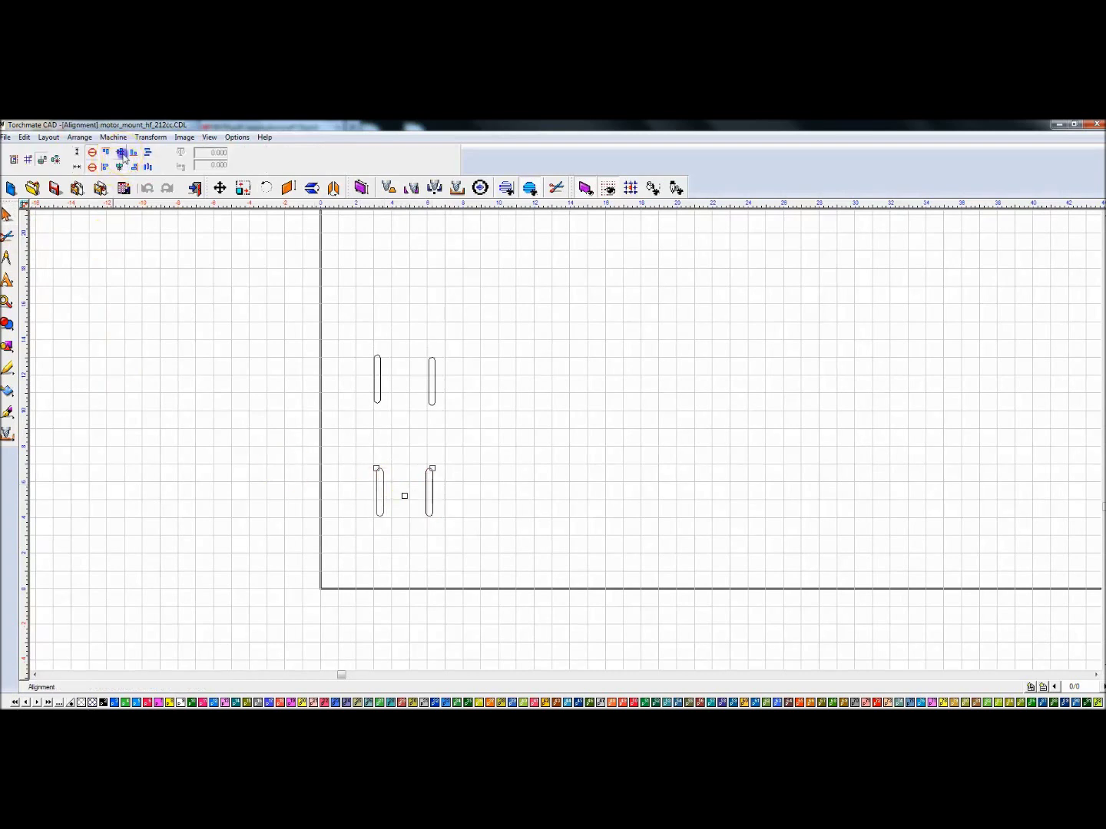
left_click(429, 476)
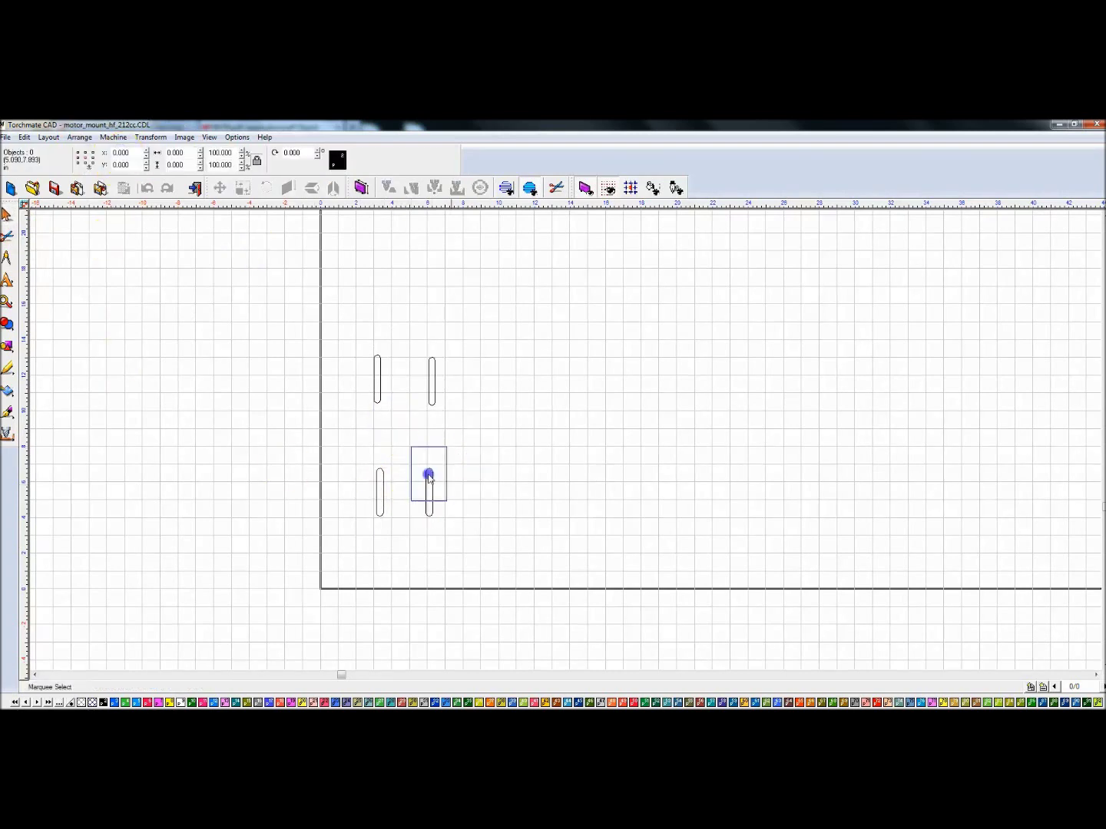
left_click(432, 389, "shift")
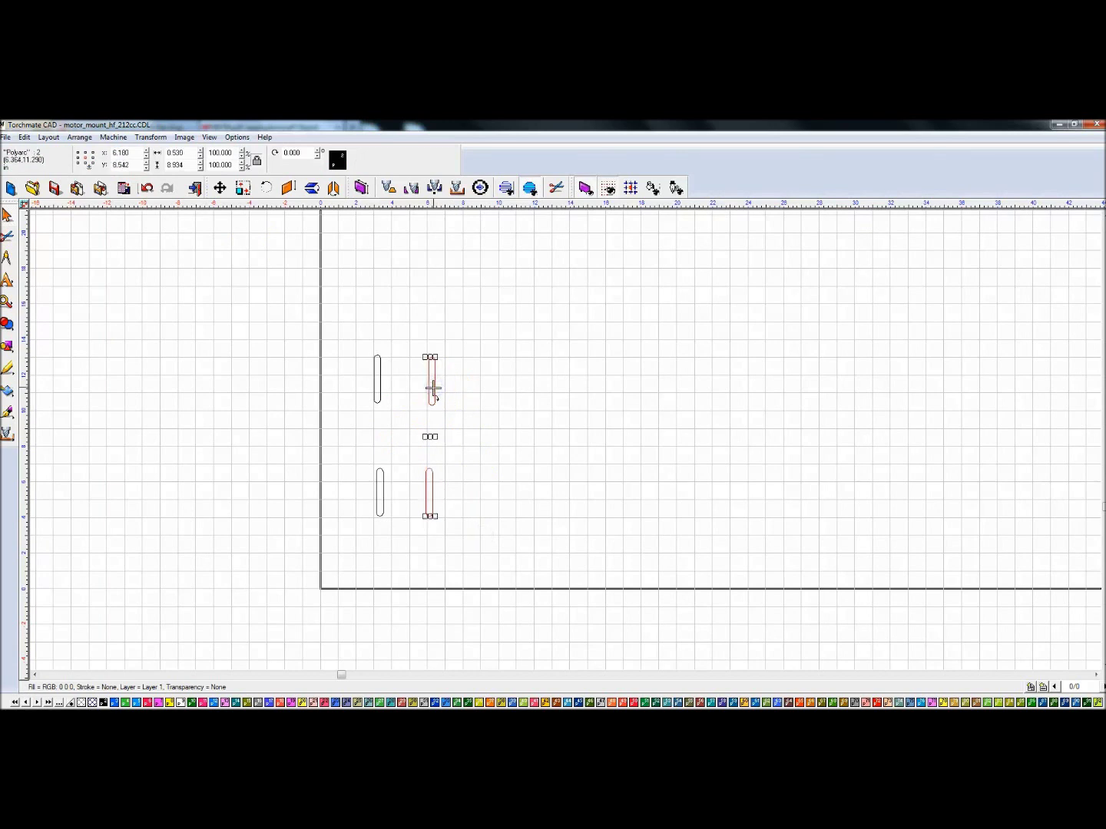
left_click(432, 390)
left_click(120, 166)
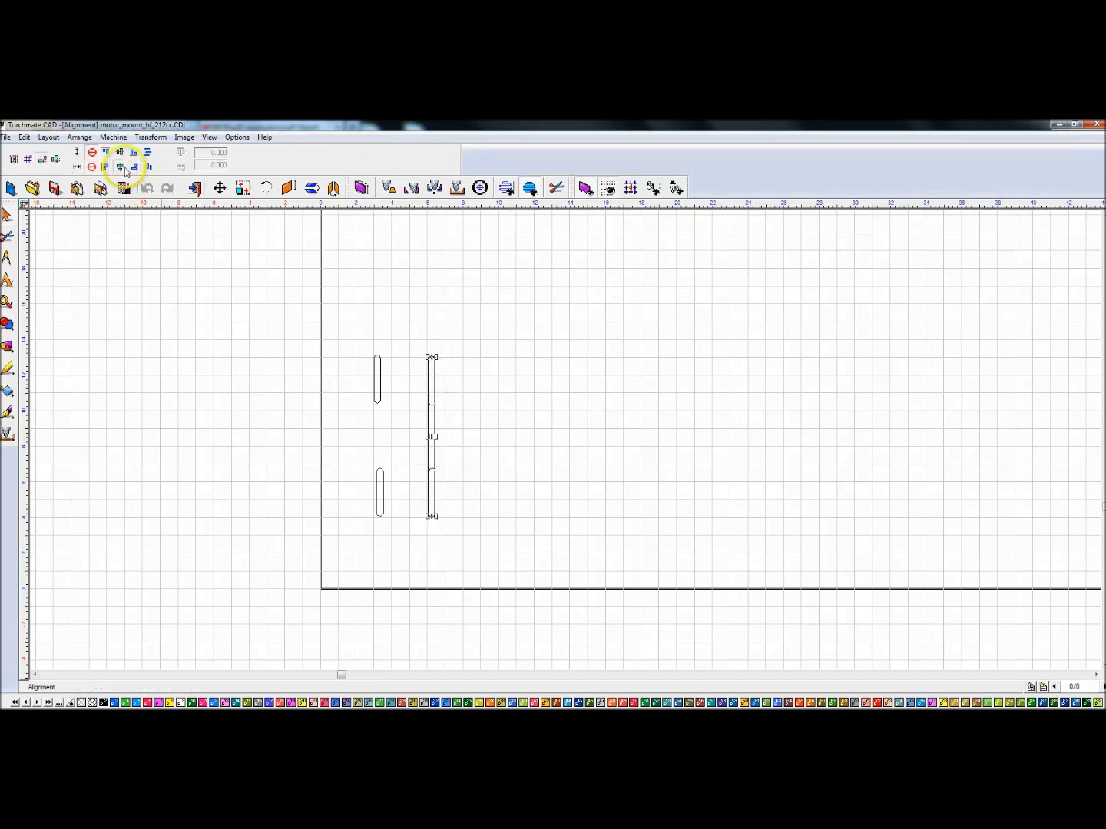
left_click(311, 326)
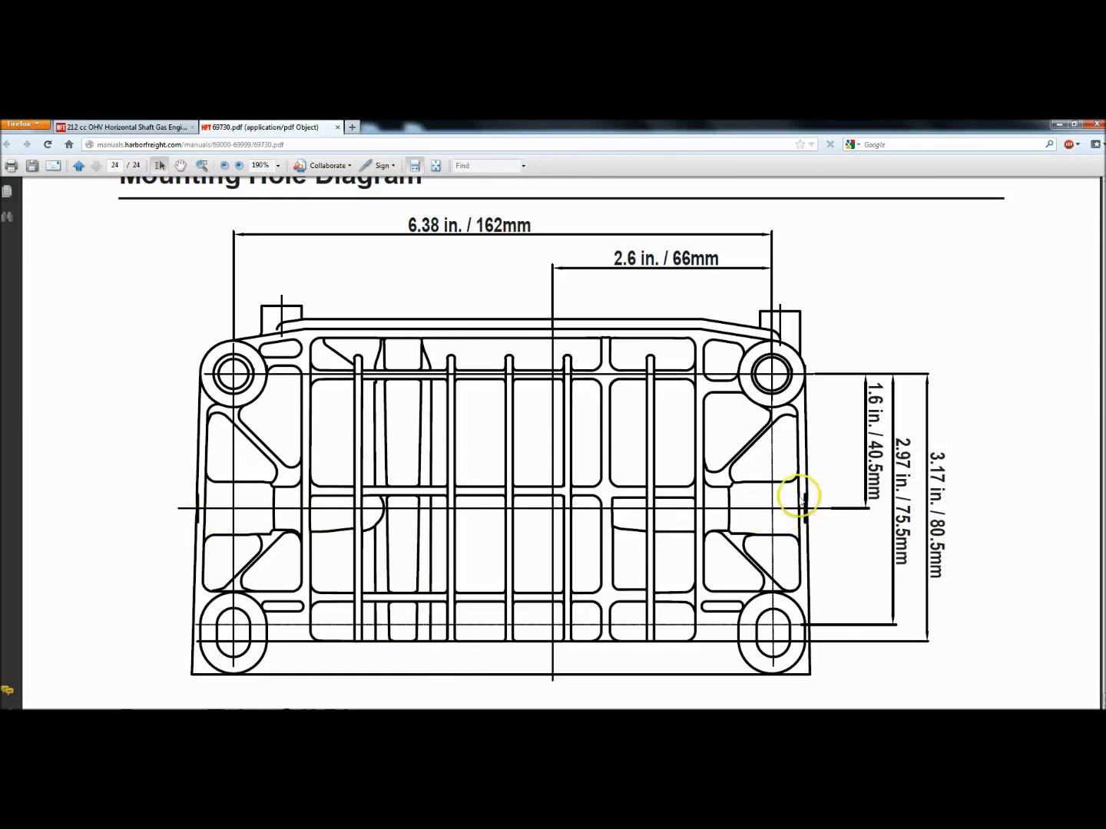
- Minimize Firefox after checking the Mounting Hole Diagram to return to Torchmate CAD
left_click(1066, 128)
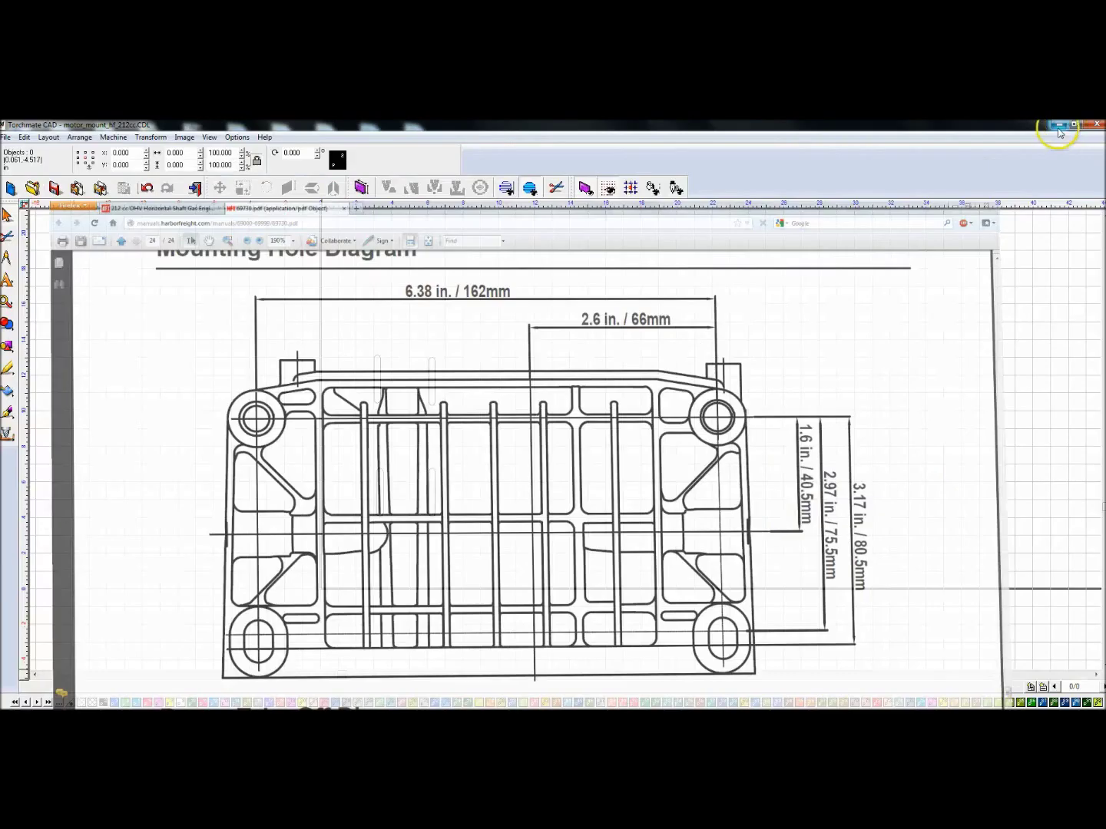
- Draw a rectangle left of the slots and size it to 4.25 × 9.875 inches
left_click(8, 349)
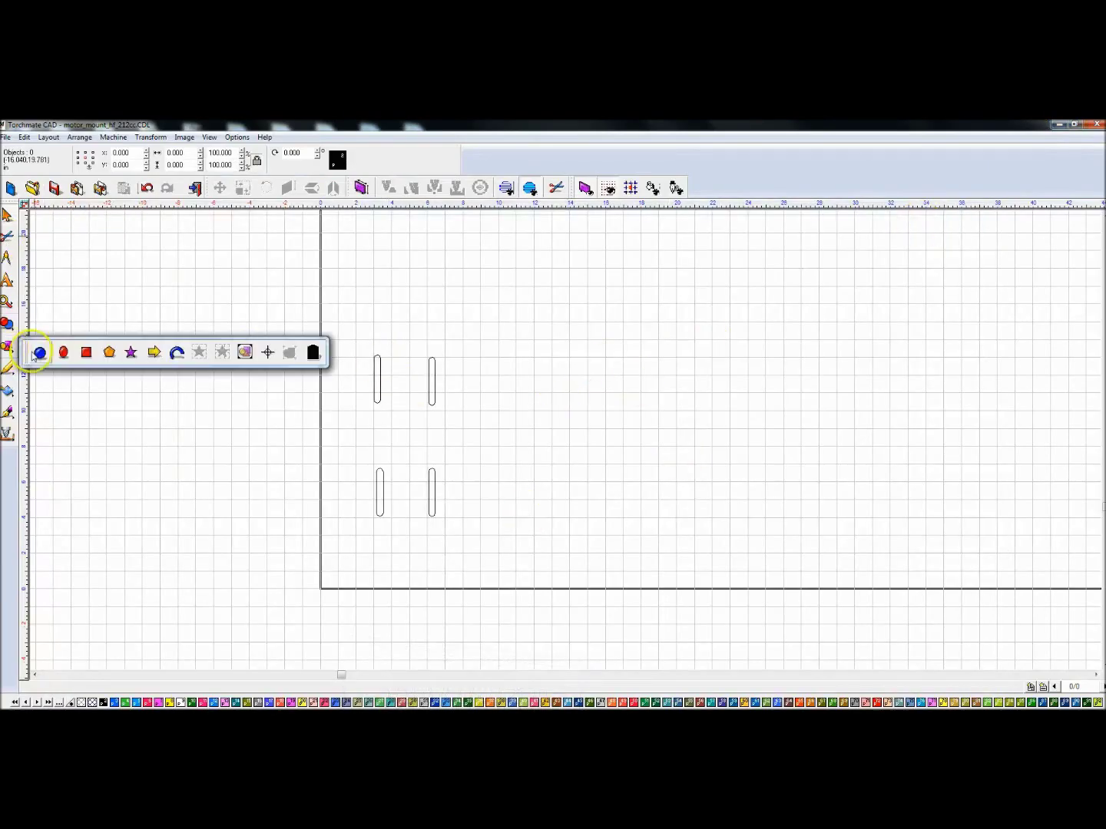
left_click(87, 353)
left_click_drag(154, 290, 271, 500)
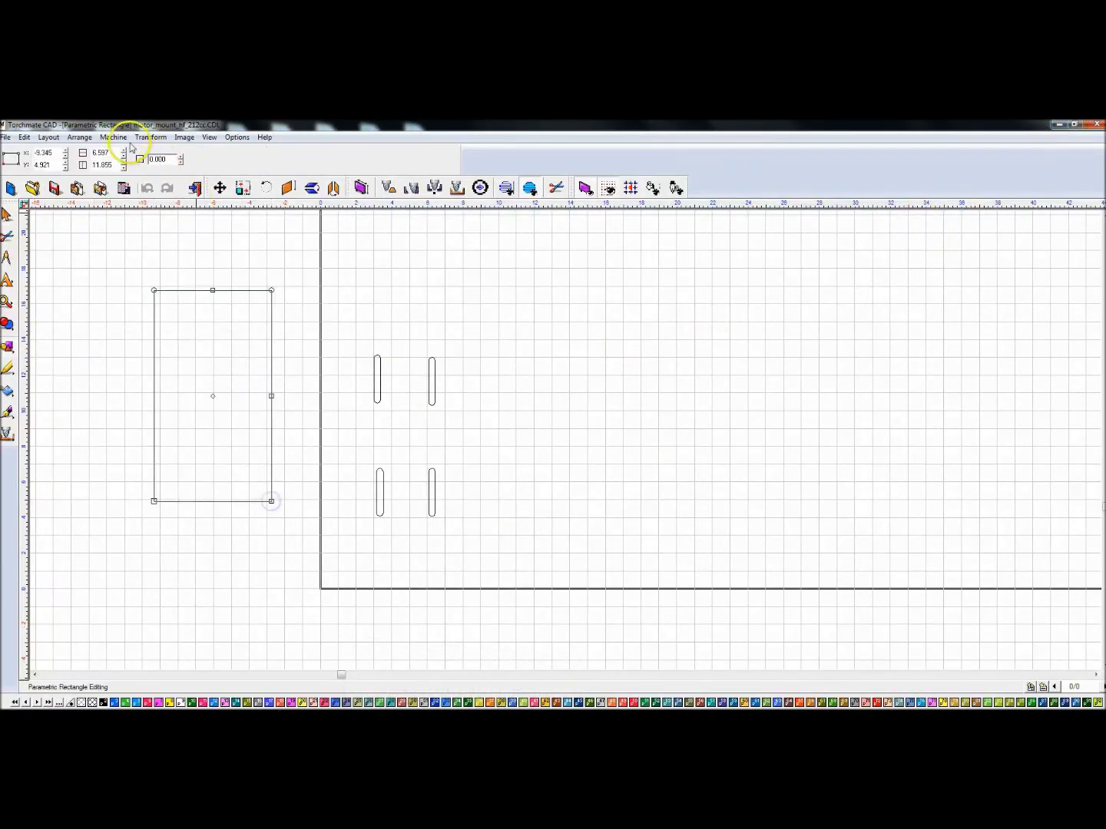
double_click(108, 153)
key("Tab")
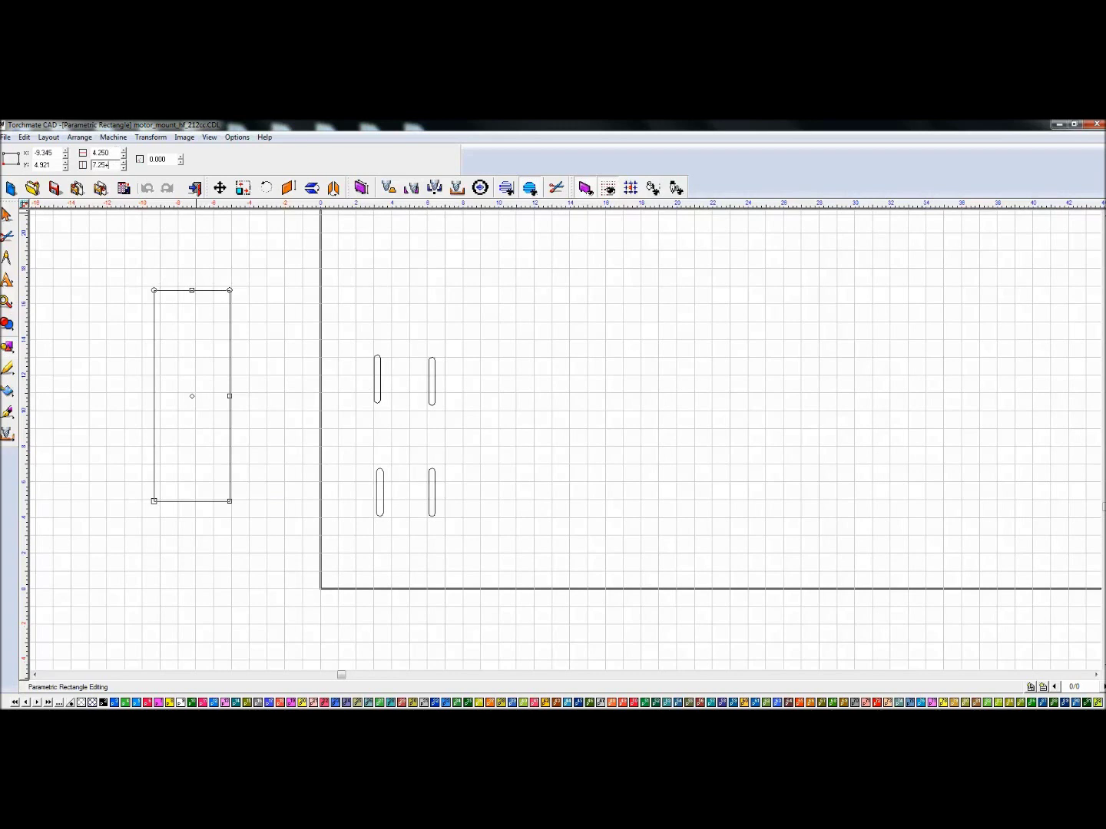
type("9.875")
key("Return")
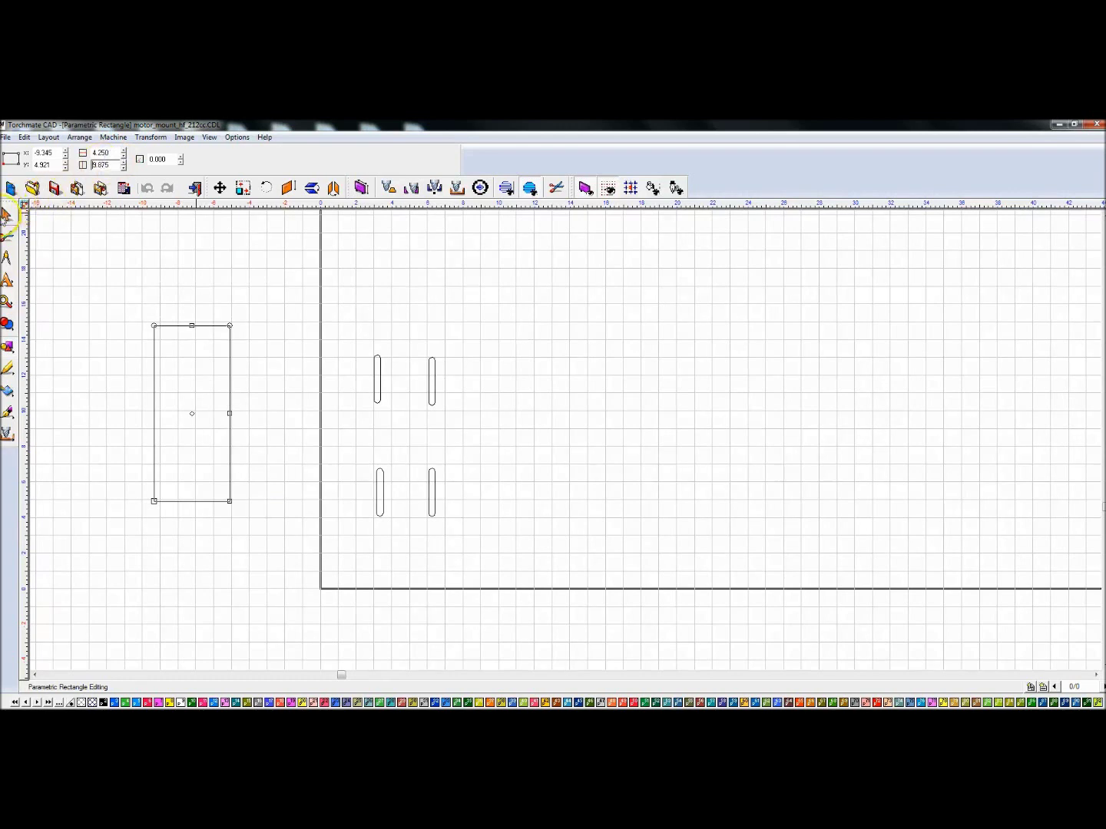
- Round the rectangle's corners to a 0.500 radius, then marquee-select the four slots
left_click(150, 137)
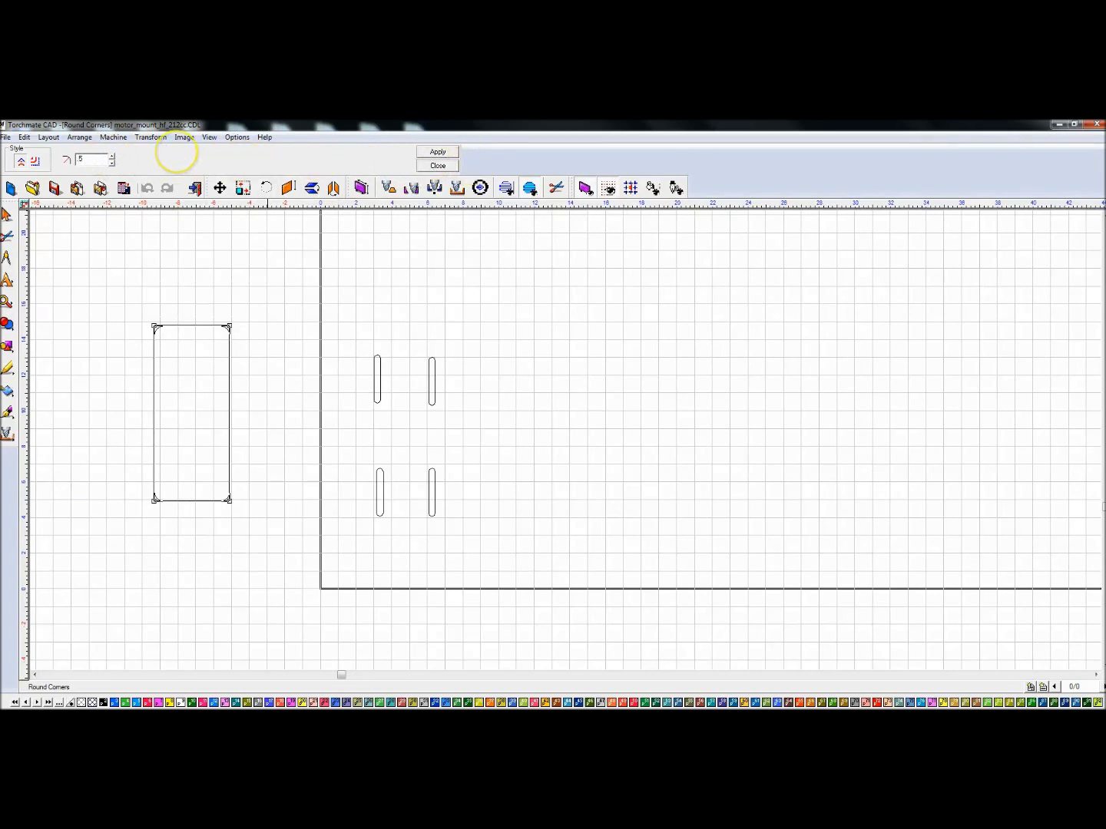
left_click(427, 155)
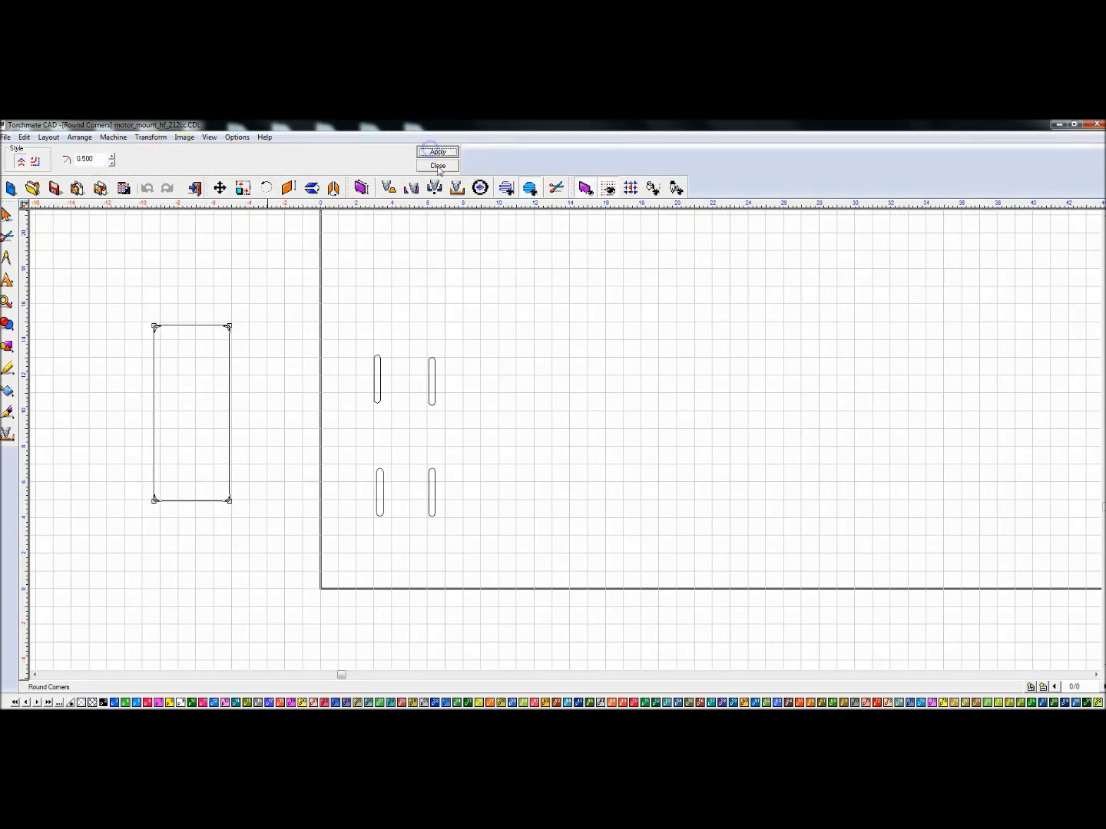
left_click(438, 166)
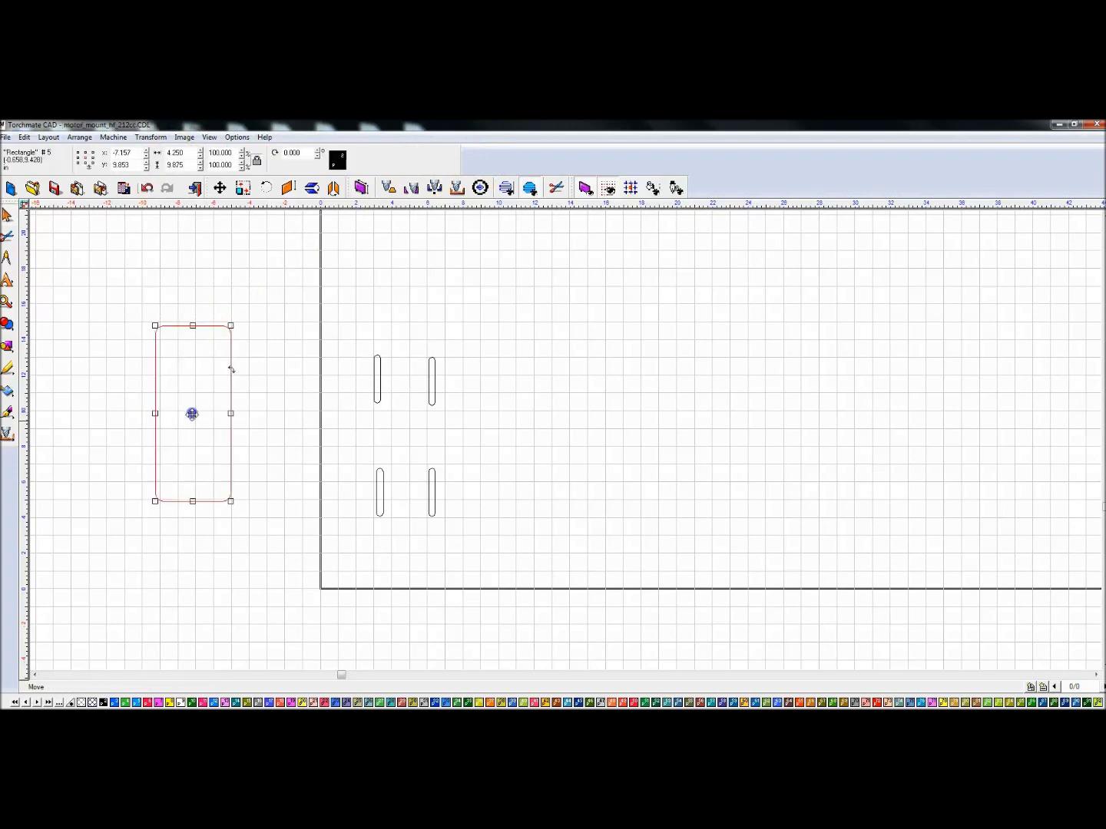
left_click_drag(308, 303, 508, 581)
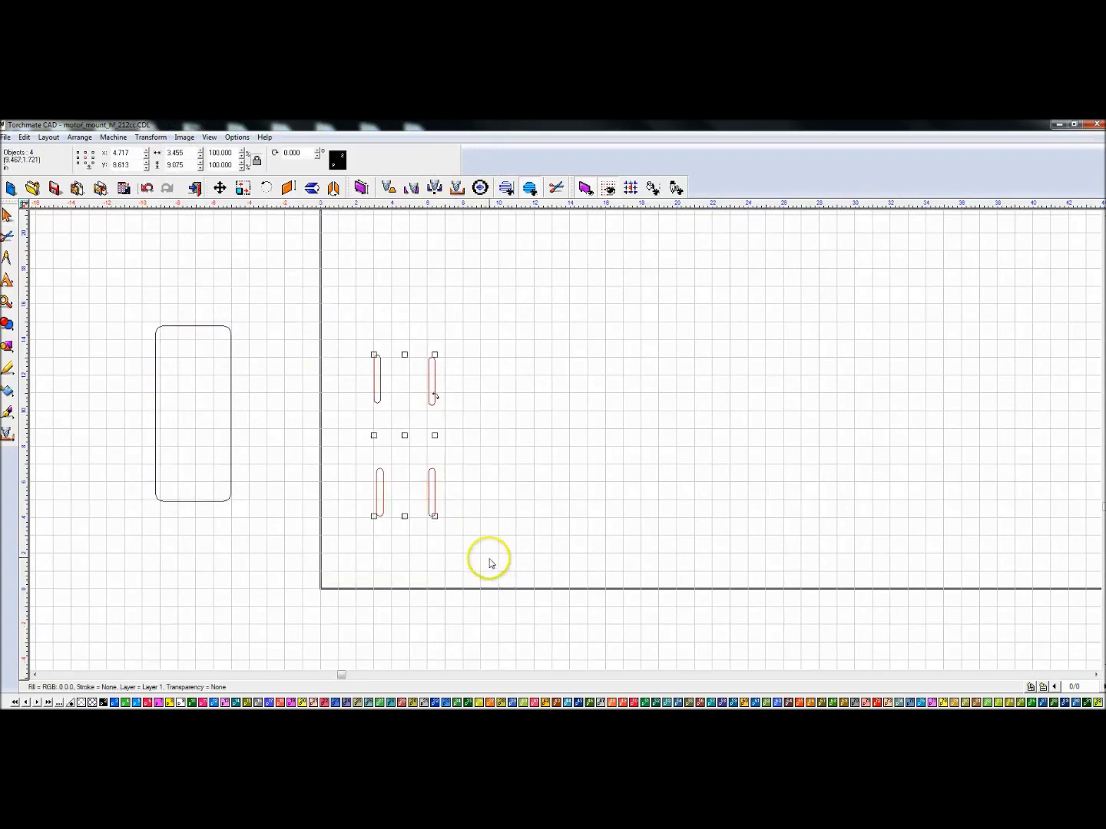
- Group the four slots and centre the group within the rounded rectangle
key("ctrl+g")
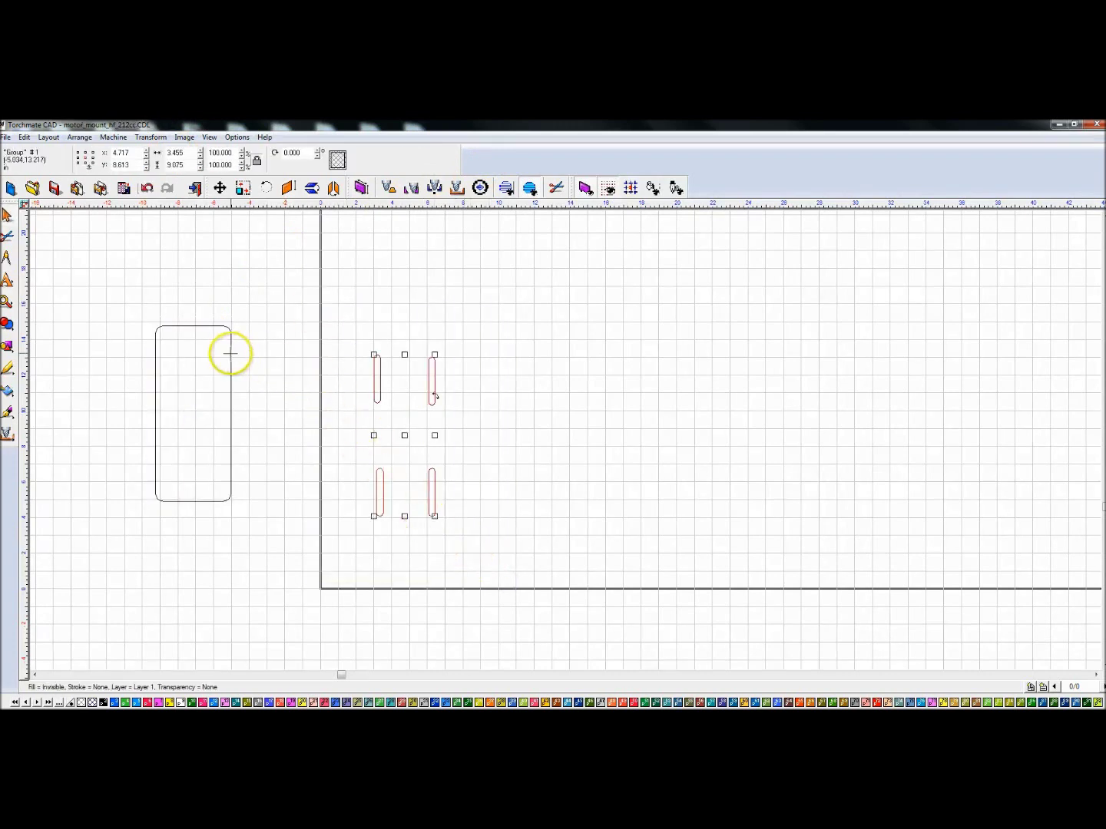
left_click(230, 353, "shift")
key("ctrl+a")
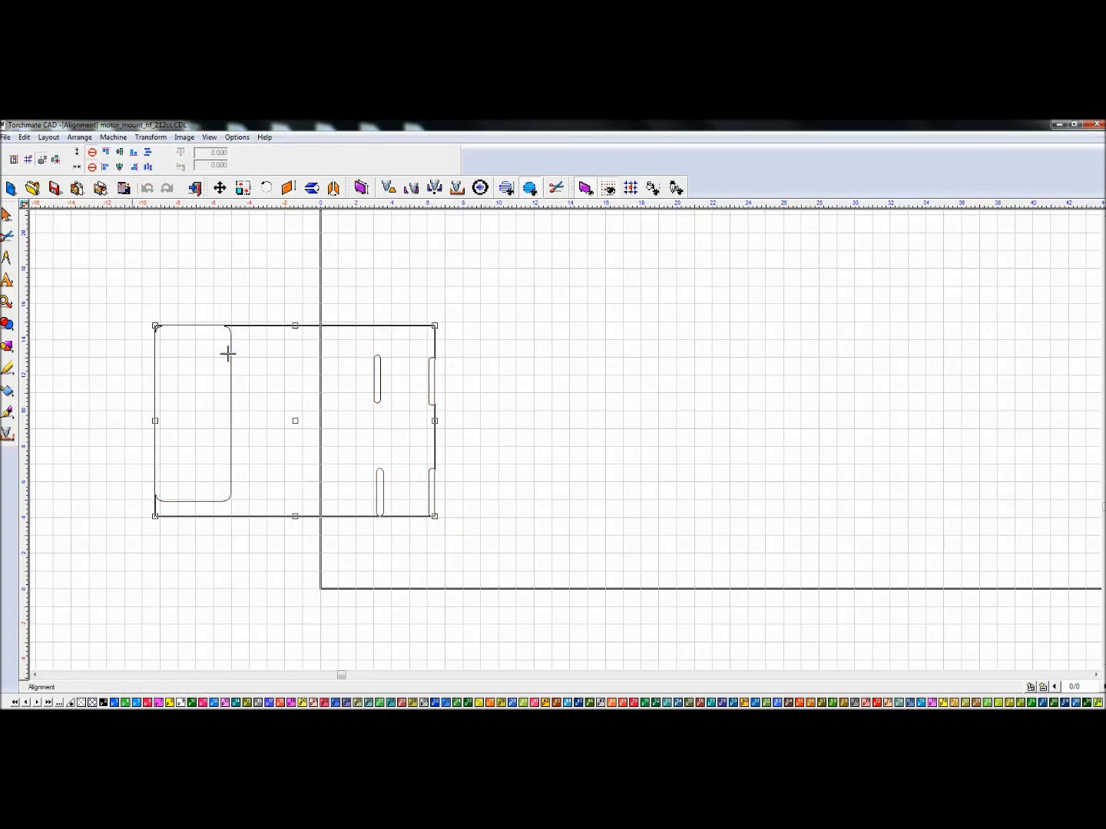
left_click(119, 152)
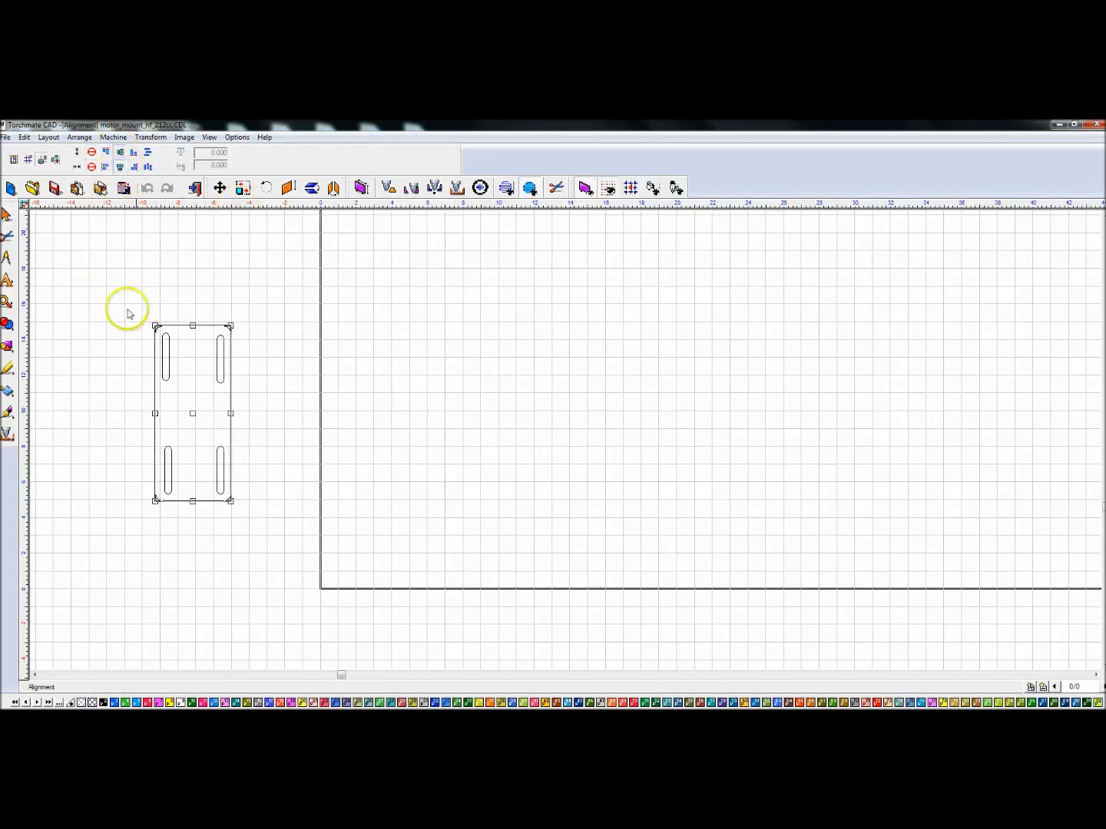
left_click(7, 214)
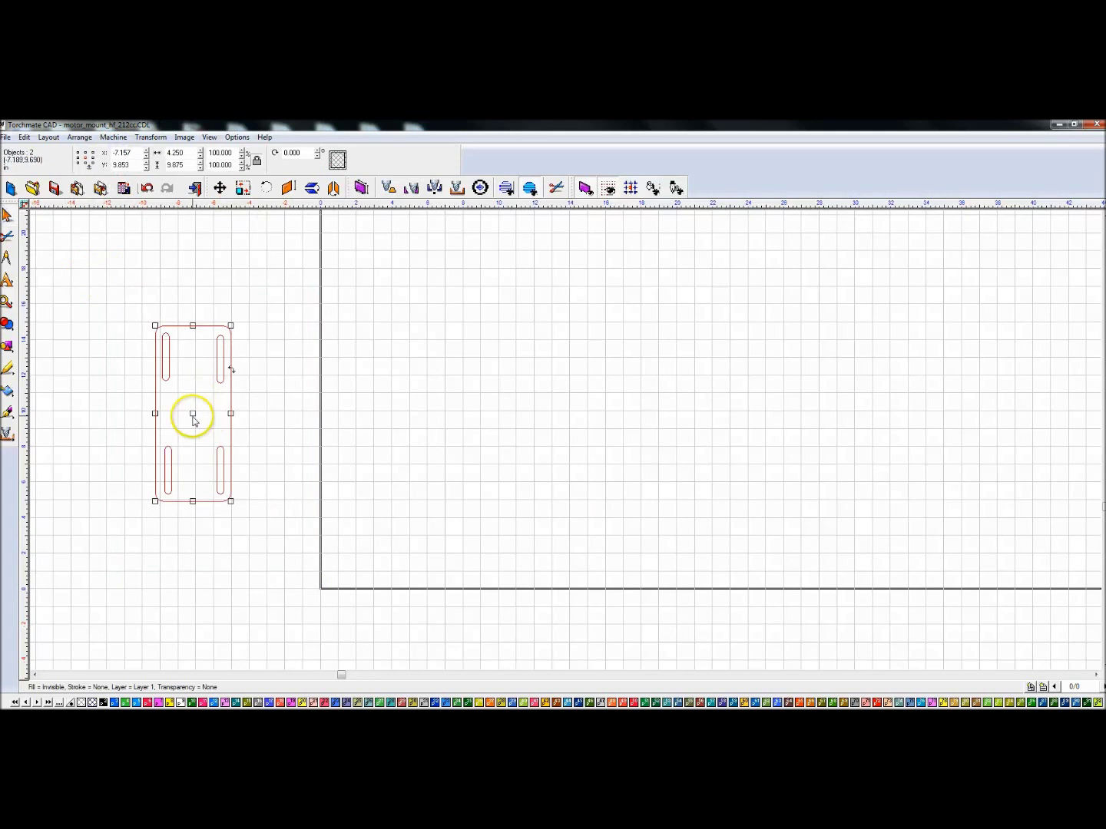
- Move the slotted plate onto the cutting table
mouse_move(193, 414)
left_mouse_down()
mouse_move(428, 494)
mouse_move(370, 486)
left_mouse_up()
scroll(565, 444, "up", 5)
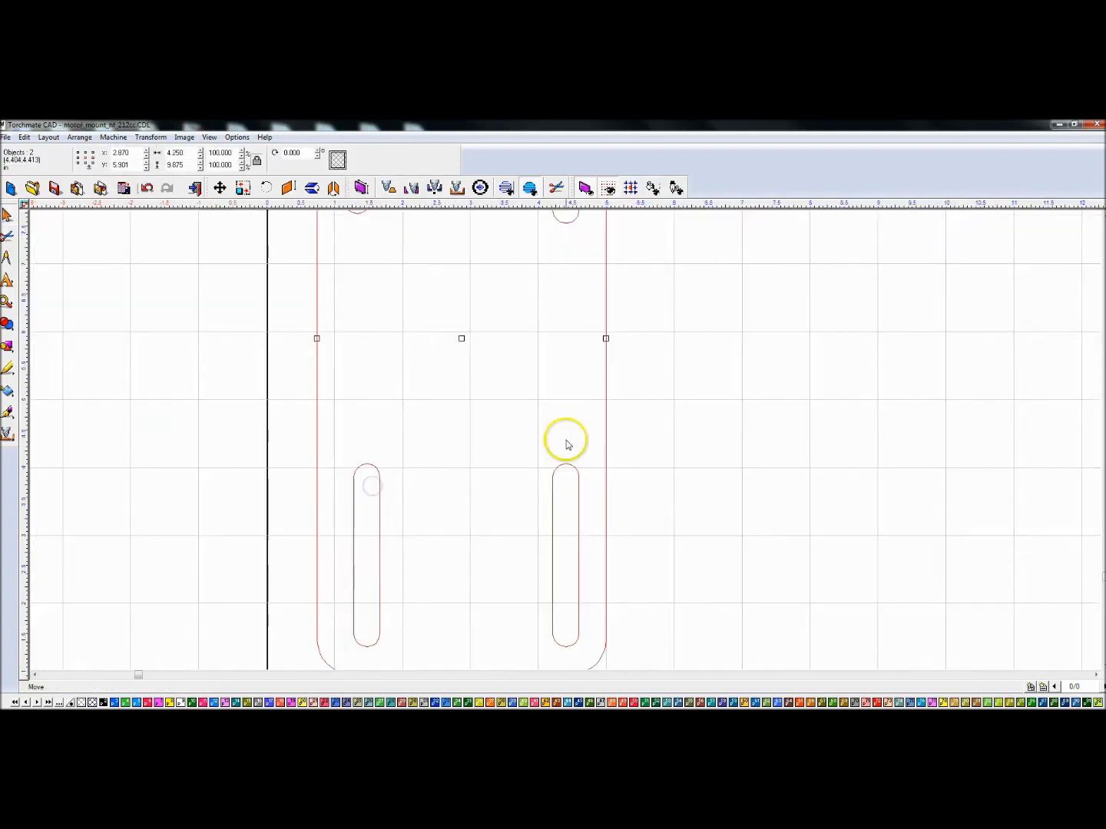
scroll(568, 439, "down", 2)
left_click(603, 391)
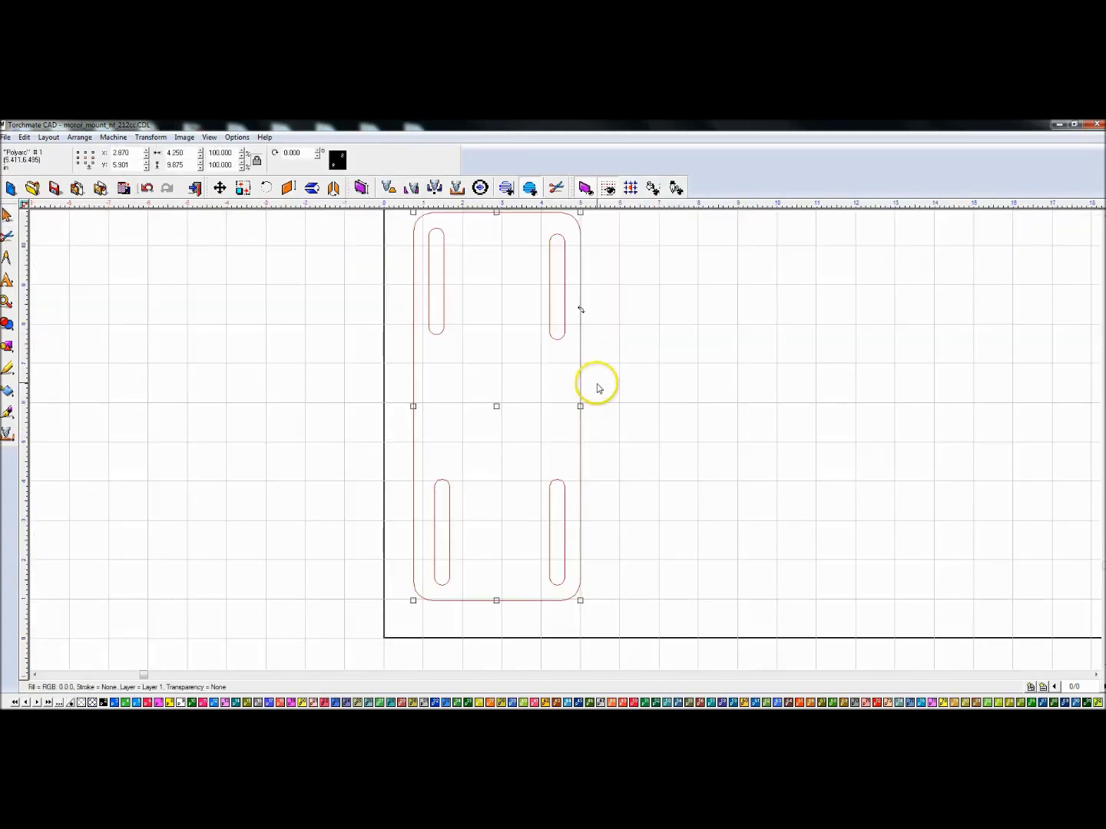
left_click(7, 323)
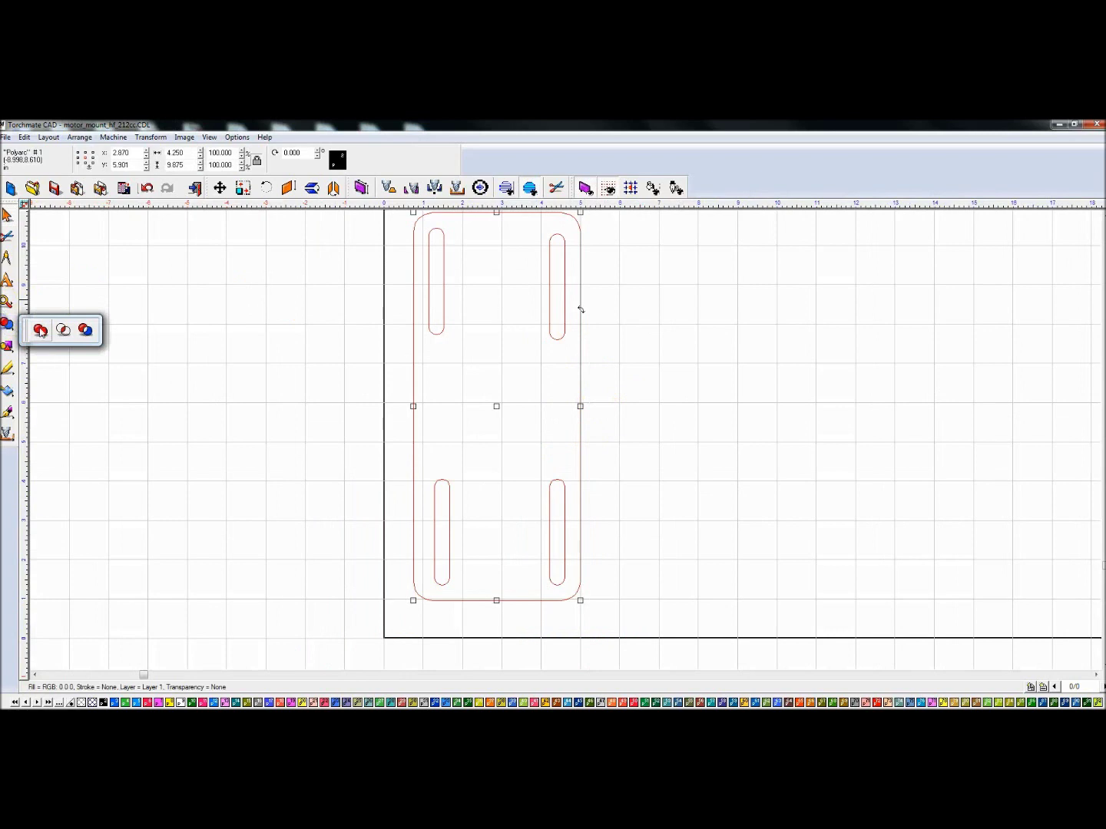
left_click(86, 330)
left_click(411, 341)
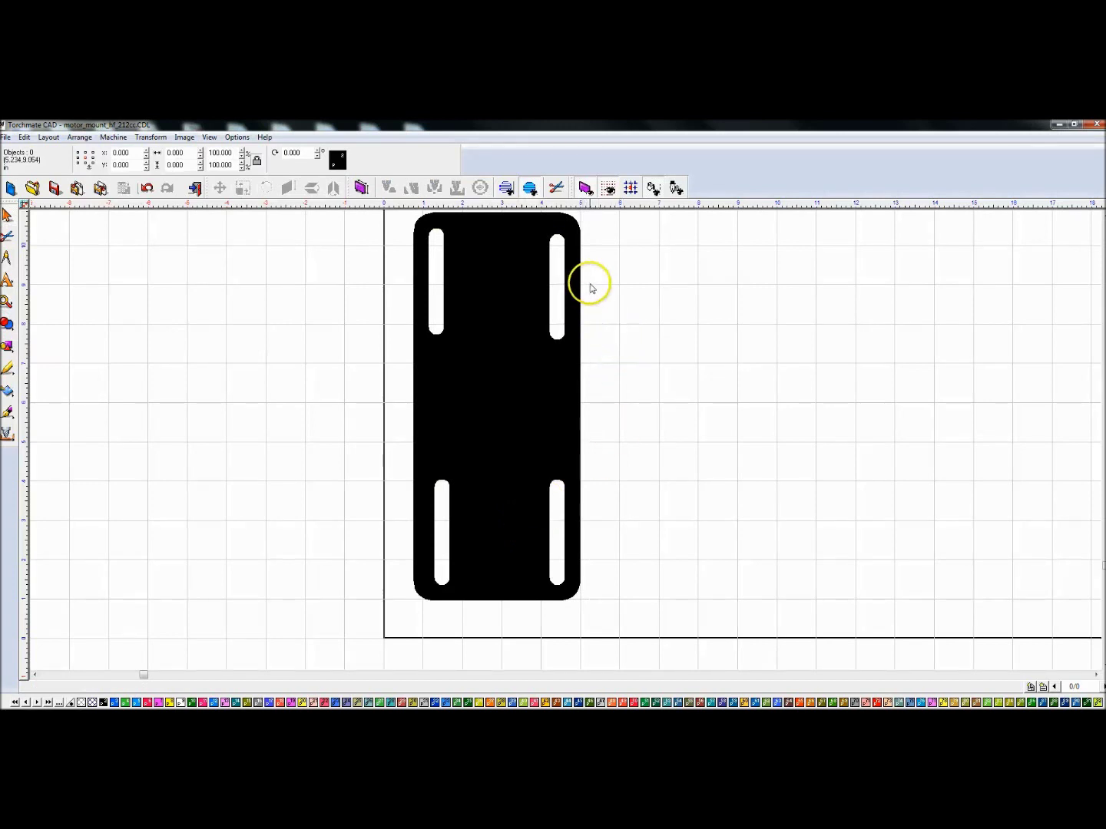
key("F9")
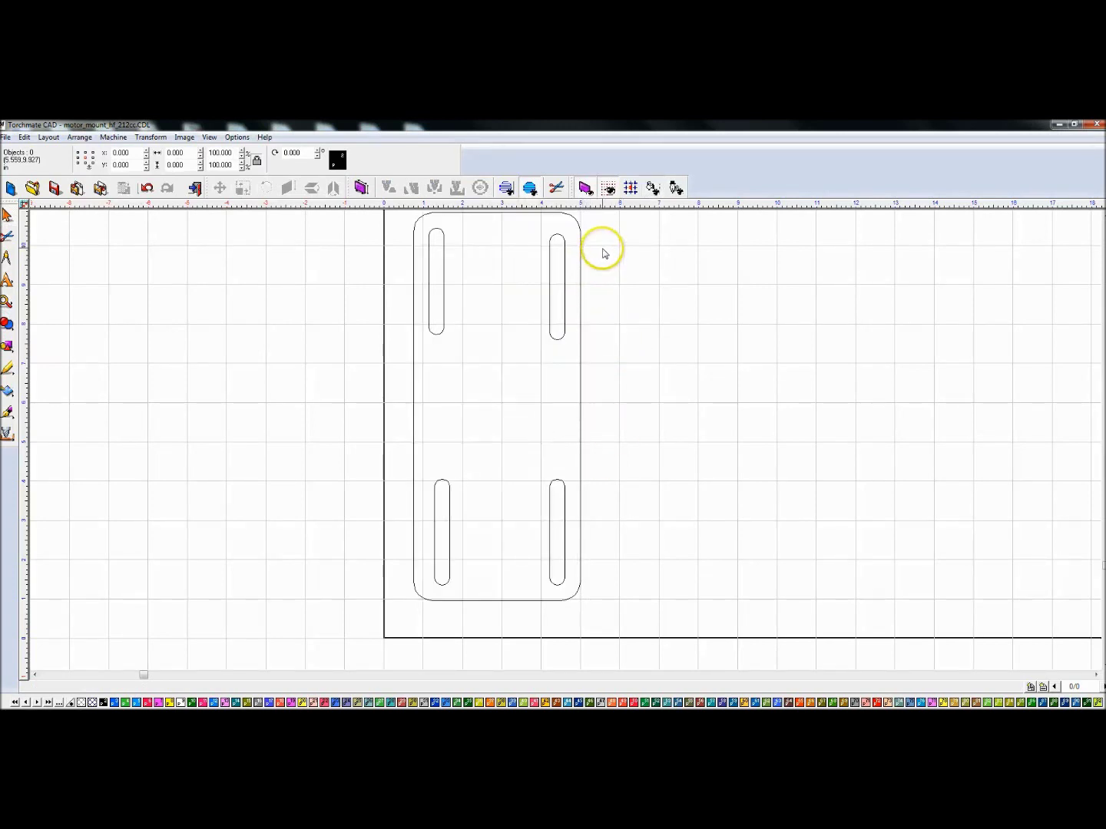
- Align the two upper slots along their tops, undoing an accidental slot move
left_click(564, 265)
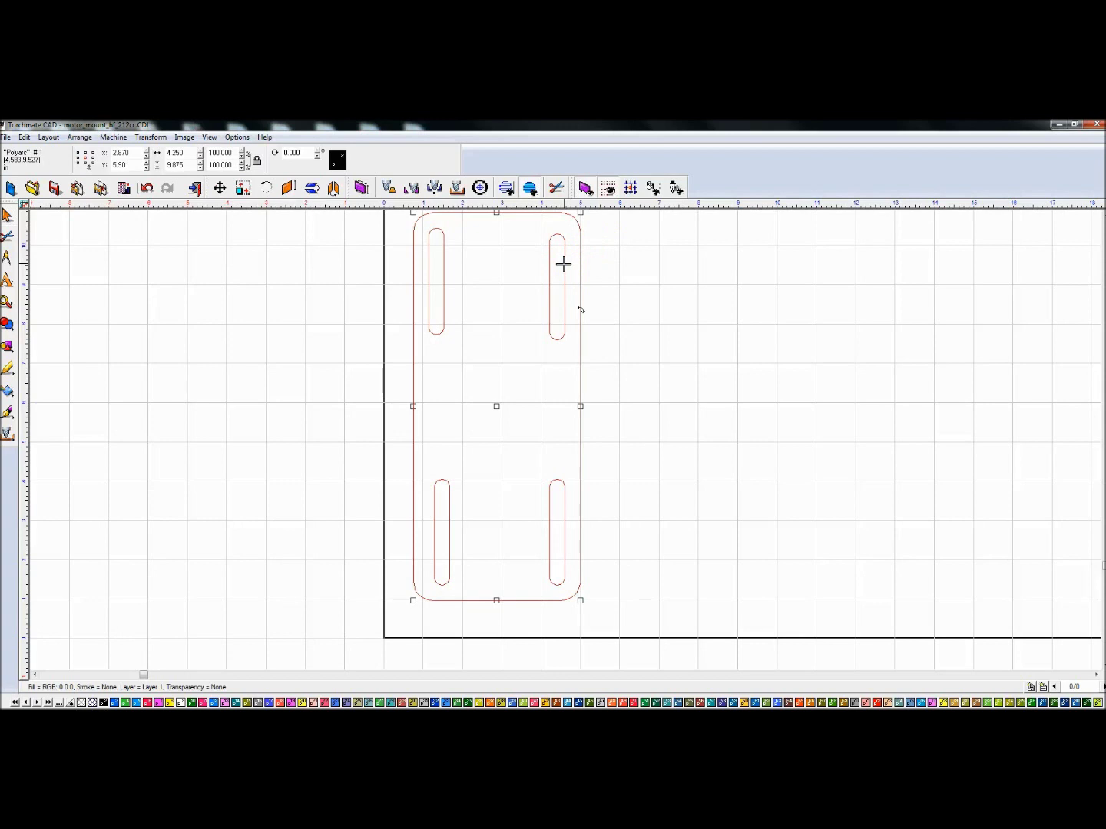
left_click(622, 291)
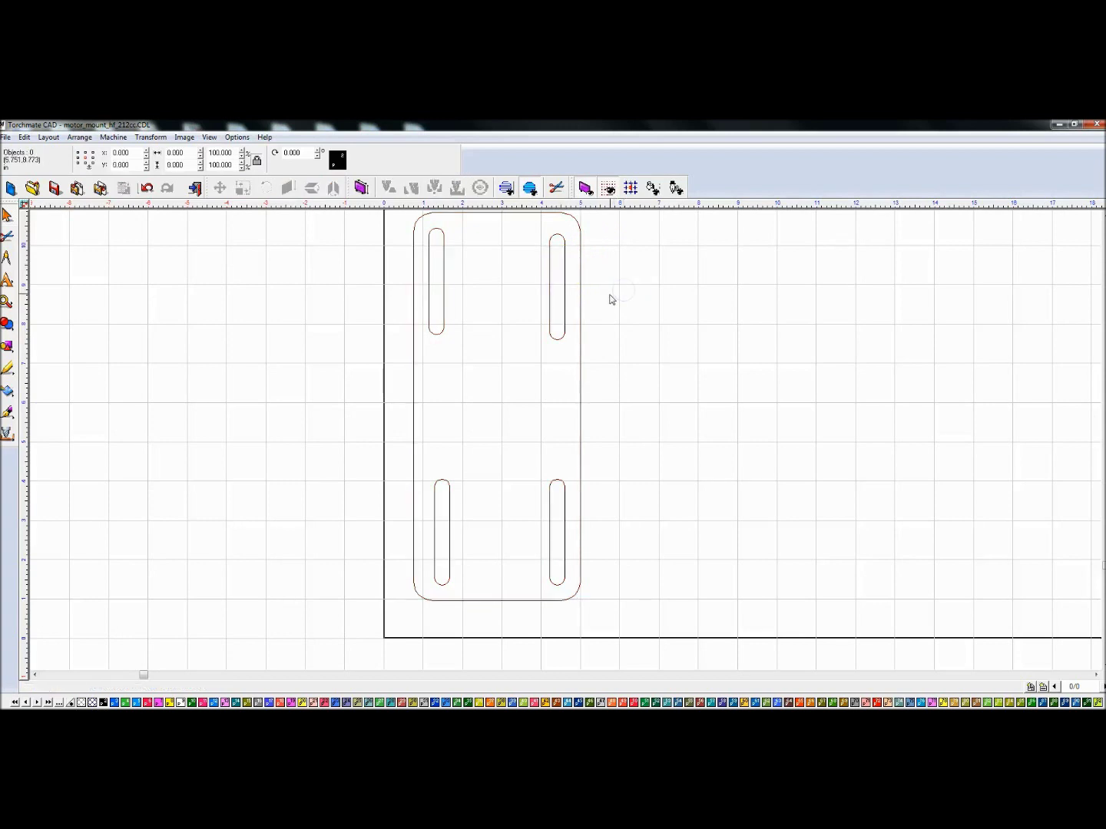
left_click(566, 281)
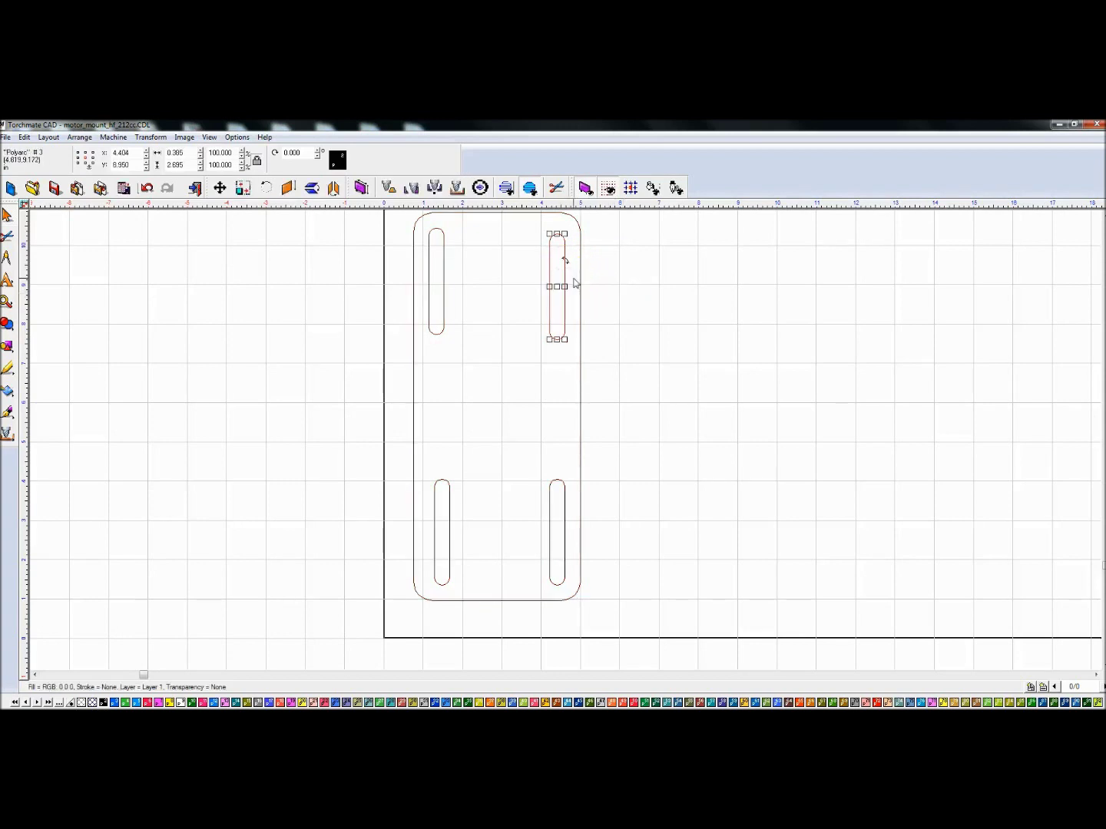
mouse_move(564, 280)
left_mouse_down()
mouse_move(442, 275)
mouse_move(473, 239)
left_mouse_up()
key("ctrl+z")
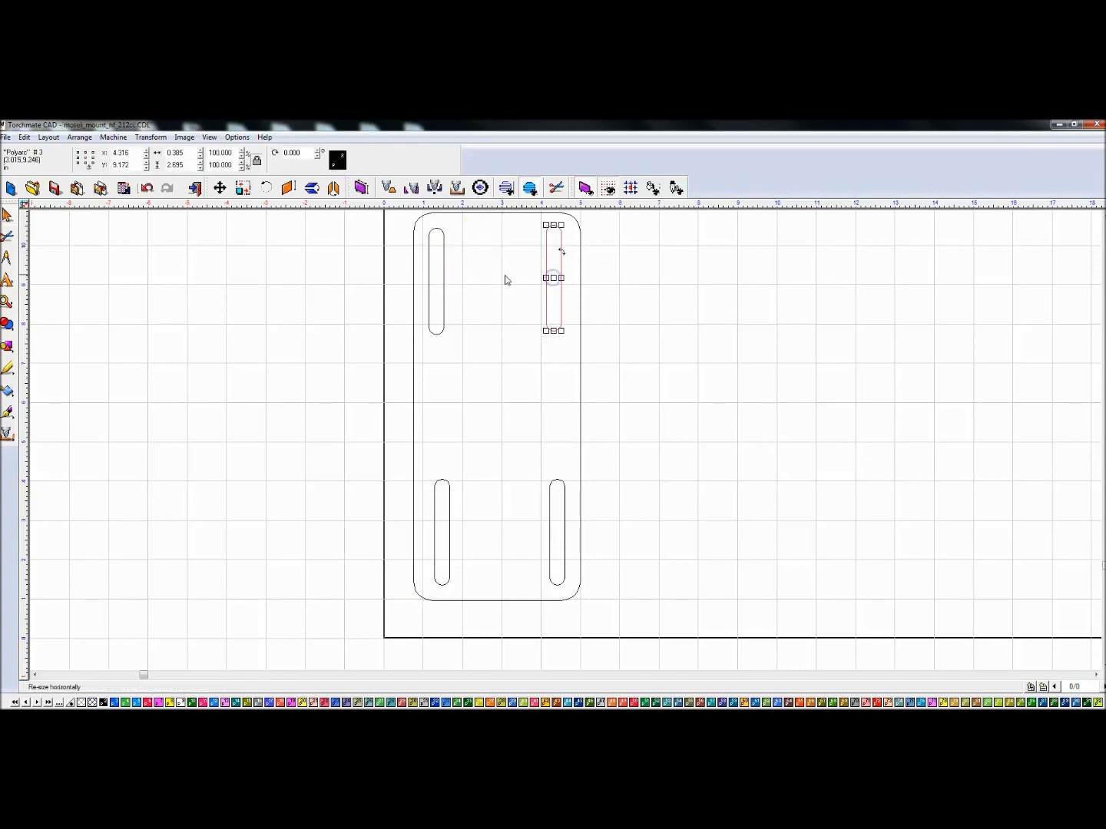
left_click(443, 273, "shift")
key("ctrl+l")
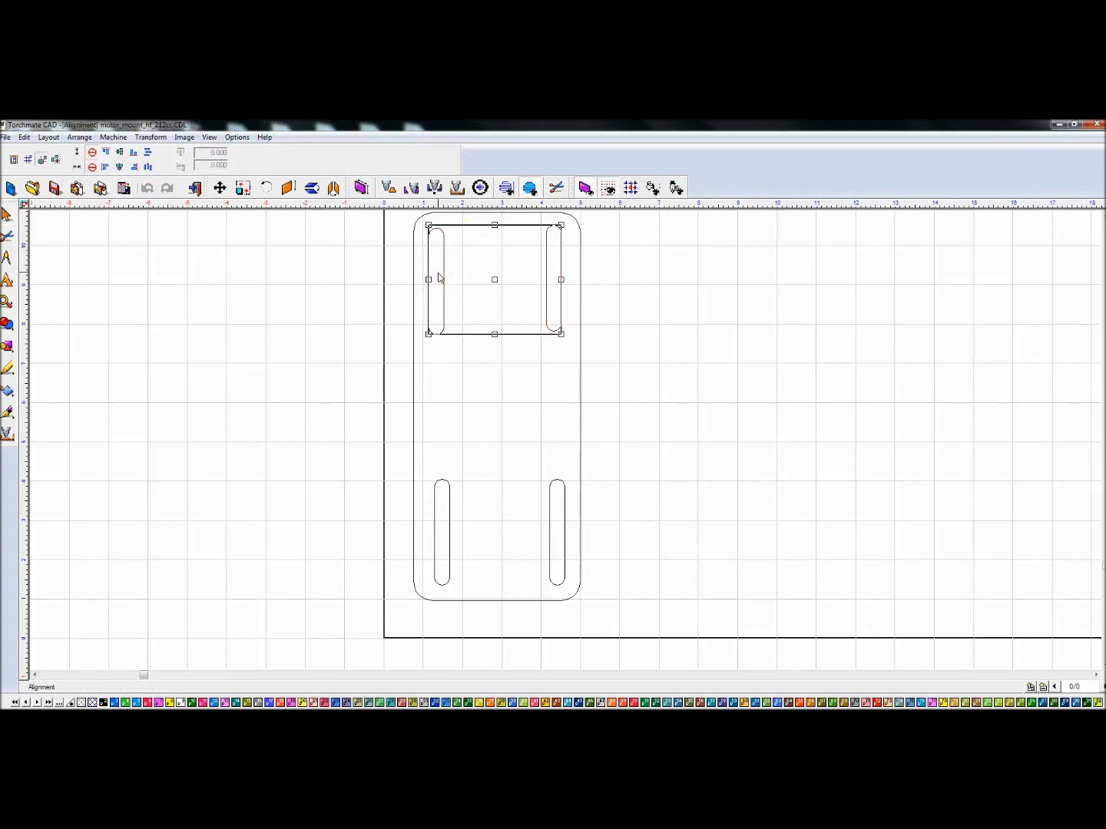
left_click(119, 151)
left_click(686, 347)
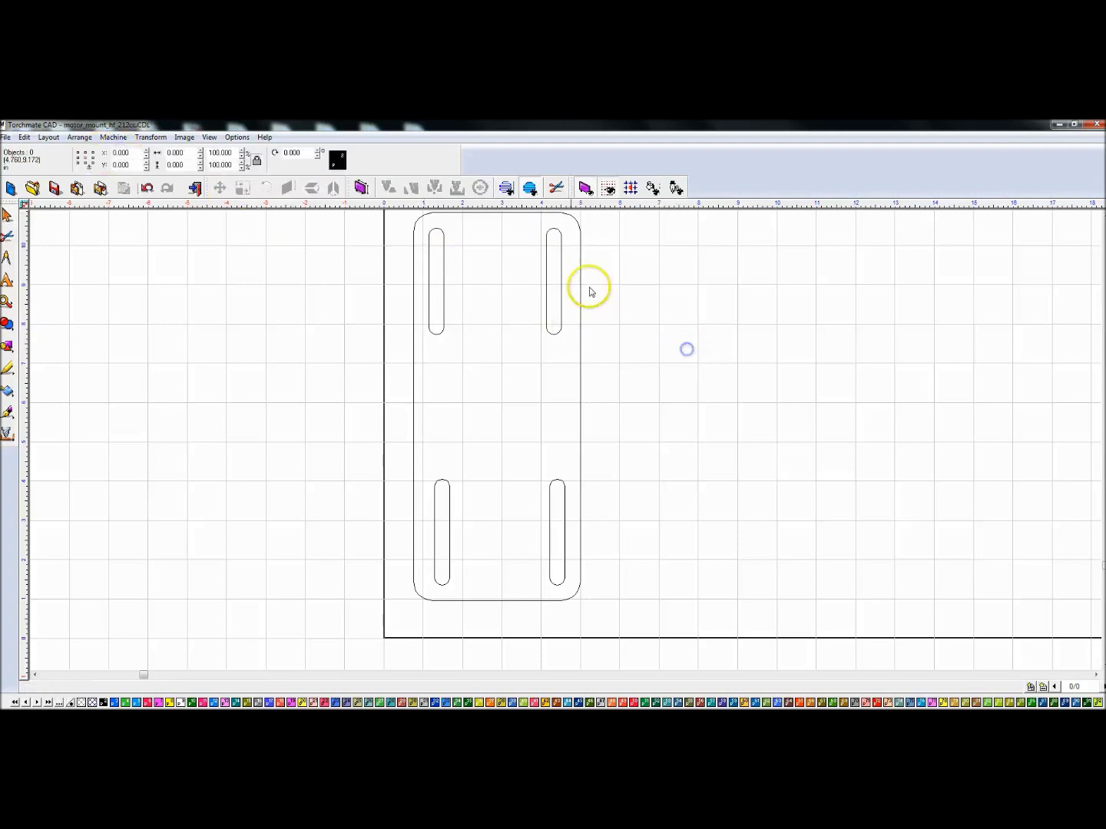
- Centre the two right-hand slots vertically in one column, then select everything and weld
left_click_drag(526, 222, 584, 343)
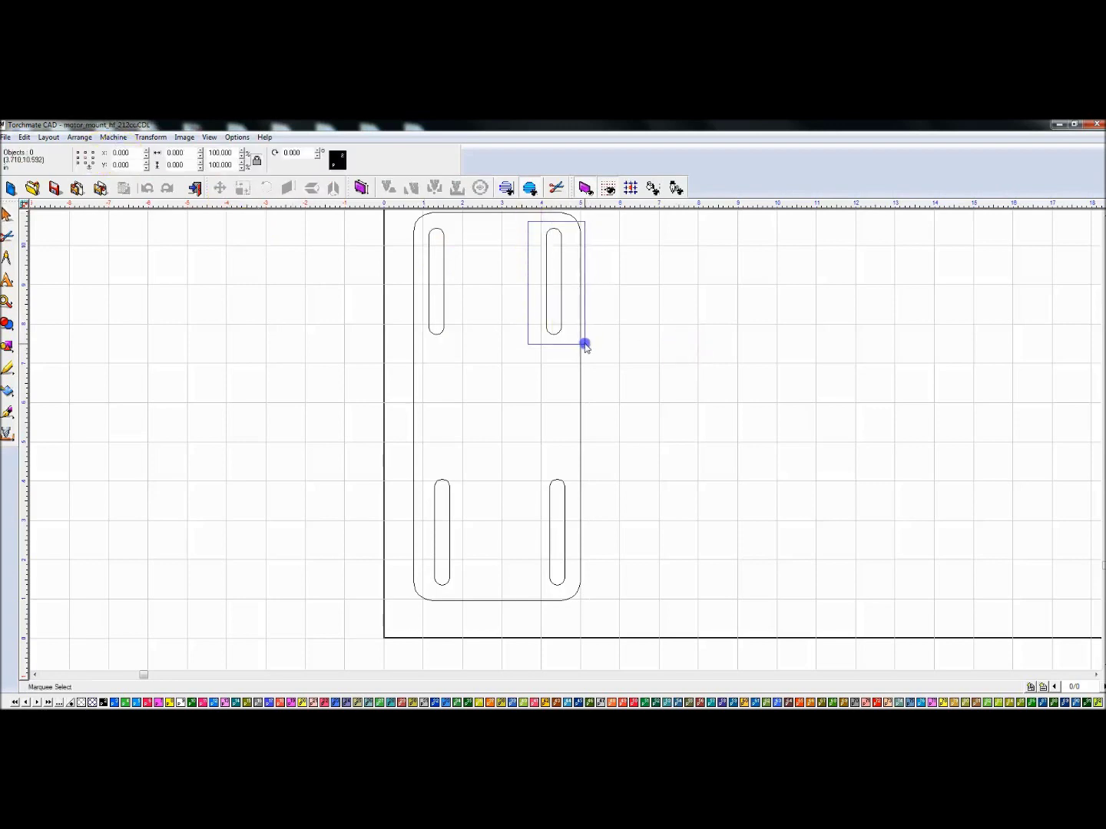
left_click(562, 519, "shift")
left_click(564, 515)
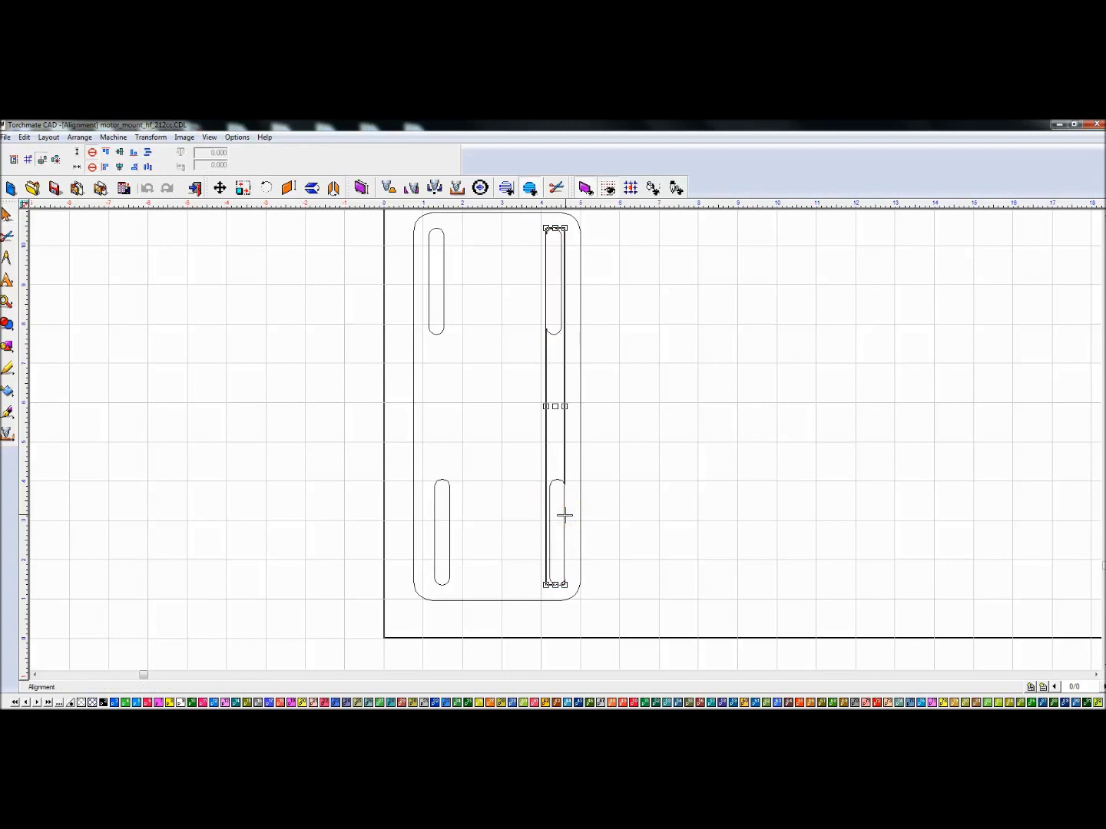
left_click(122, 154)
left_click(107, 167)
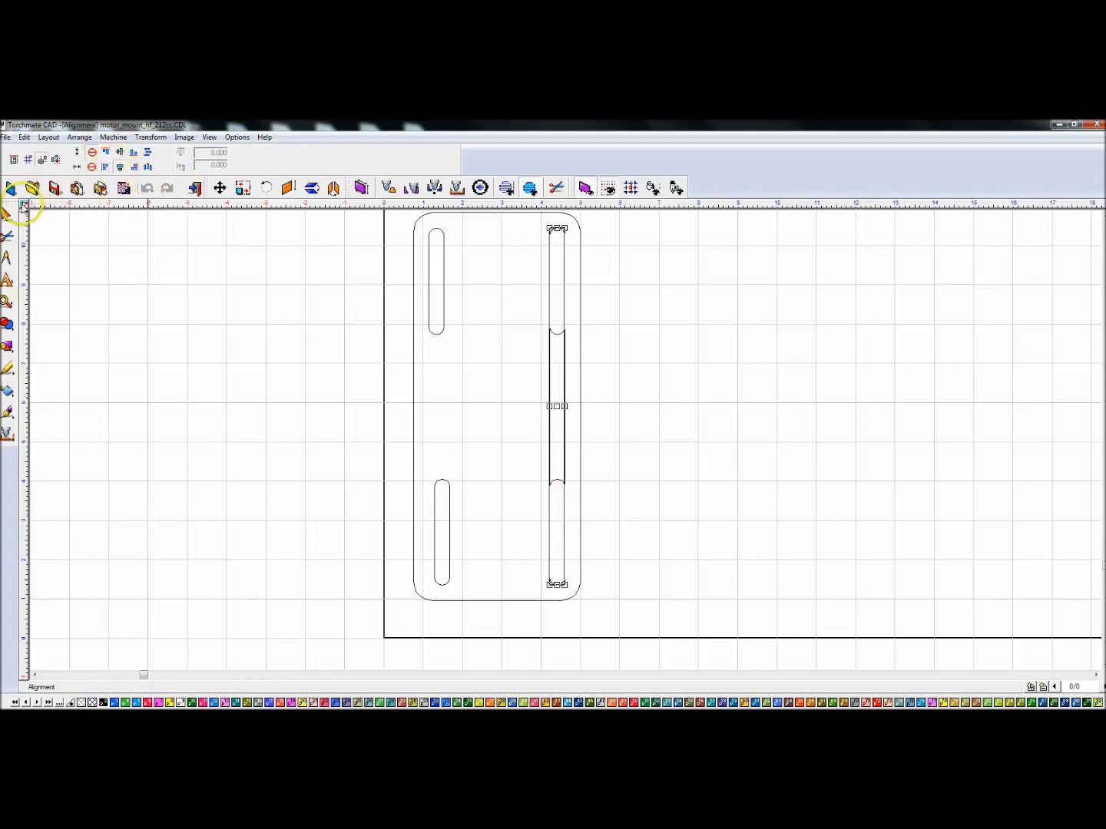
left_click(9, 214)
left_click(652, 351)
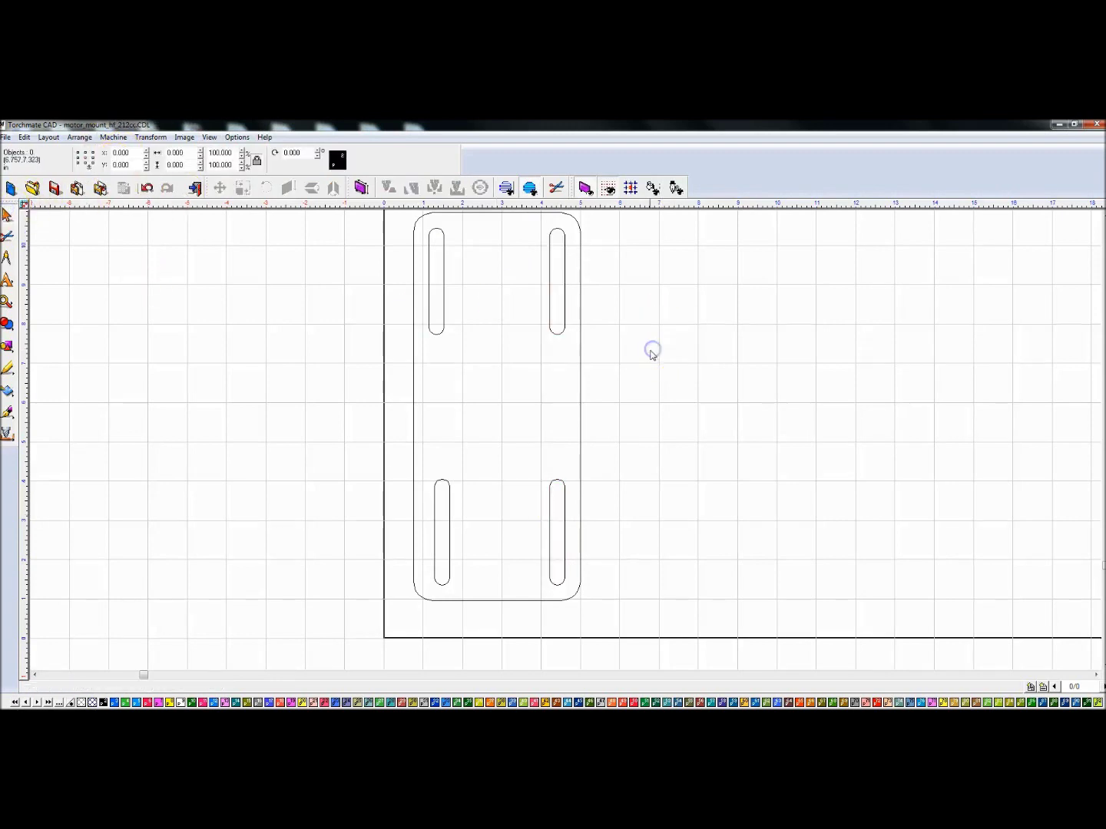
key("ctrl+a")
key("ctrl+w")
- Confirm the weld warning, check the filled F9 preview, and reselect the welded plate
left_click(604, 459)
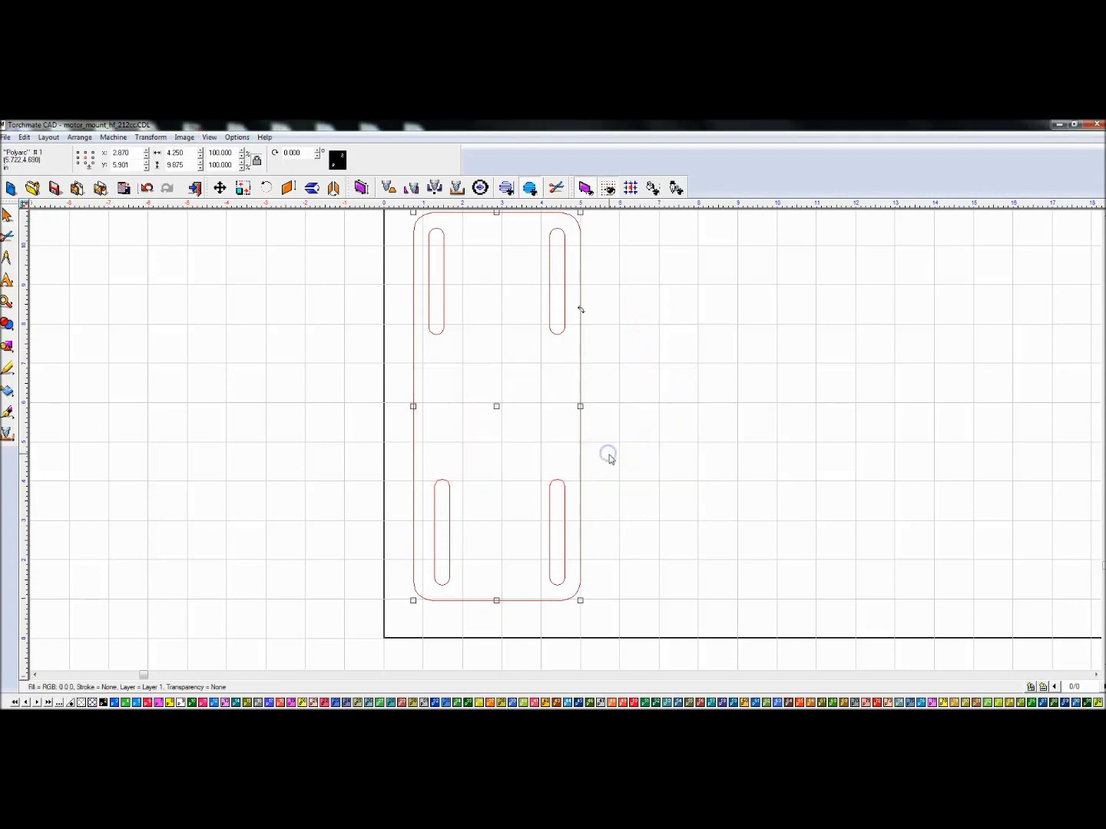
key("F9")
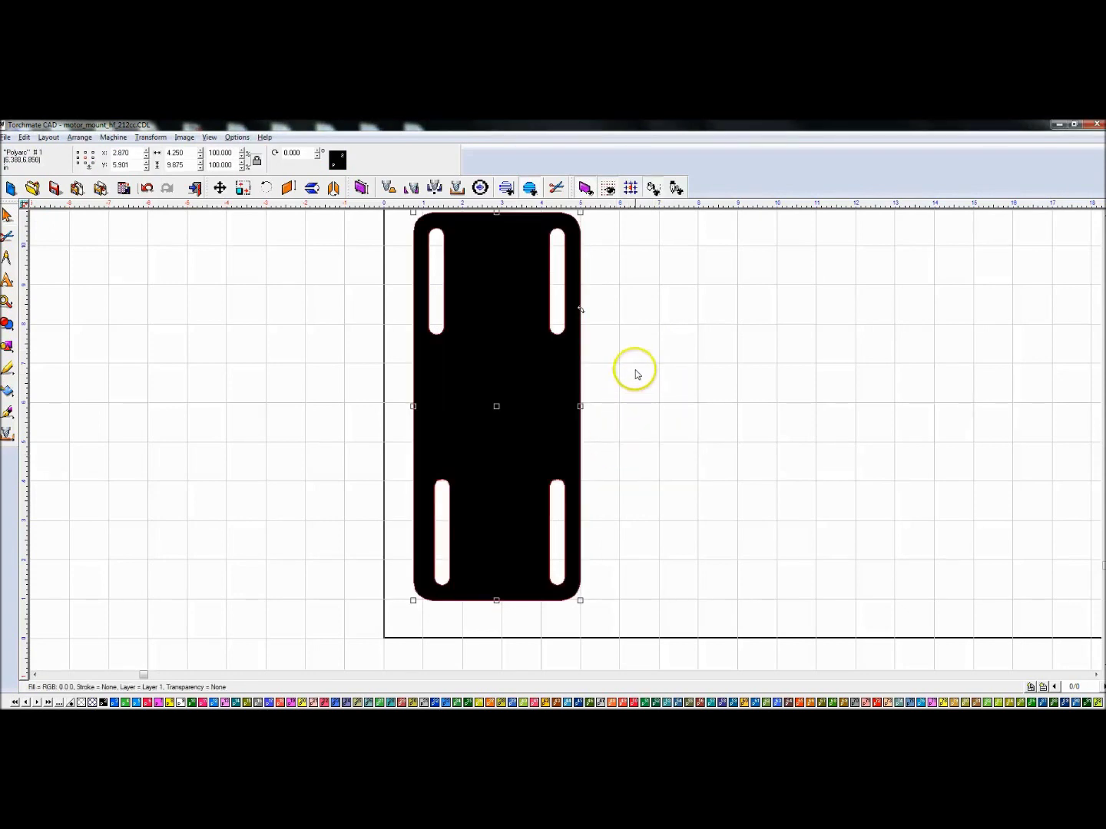
key("F9")
left_click(632, 369)
scroll(565, 441, "down", 2)
scroll(565, 442, "up", 3)
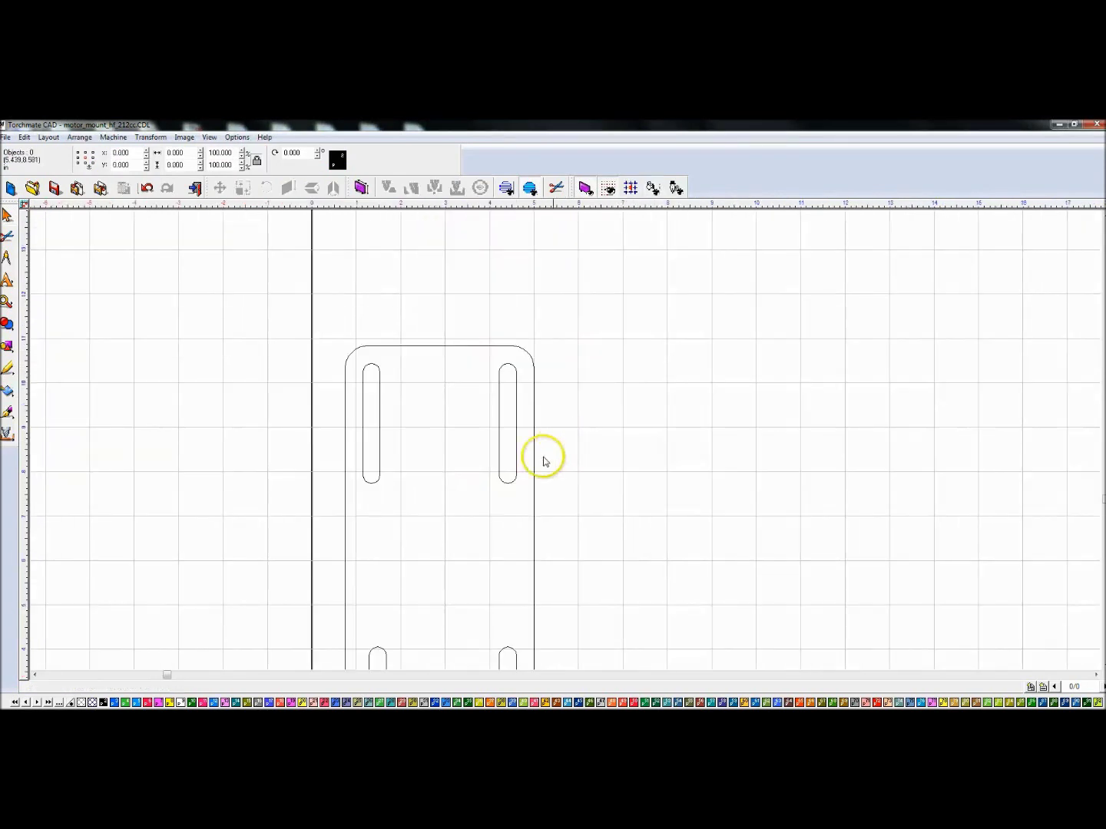
scroll(543, 457, "down", 5)
scroll(564, 456, "up", 2)
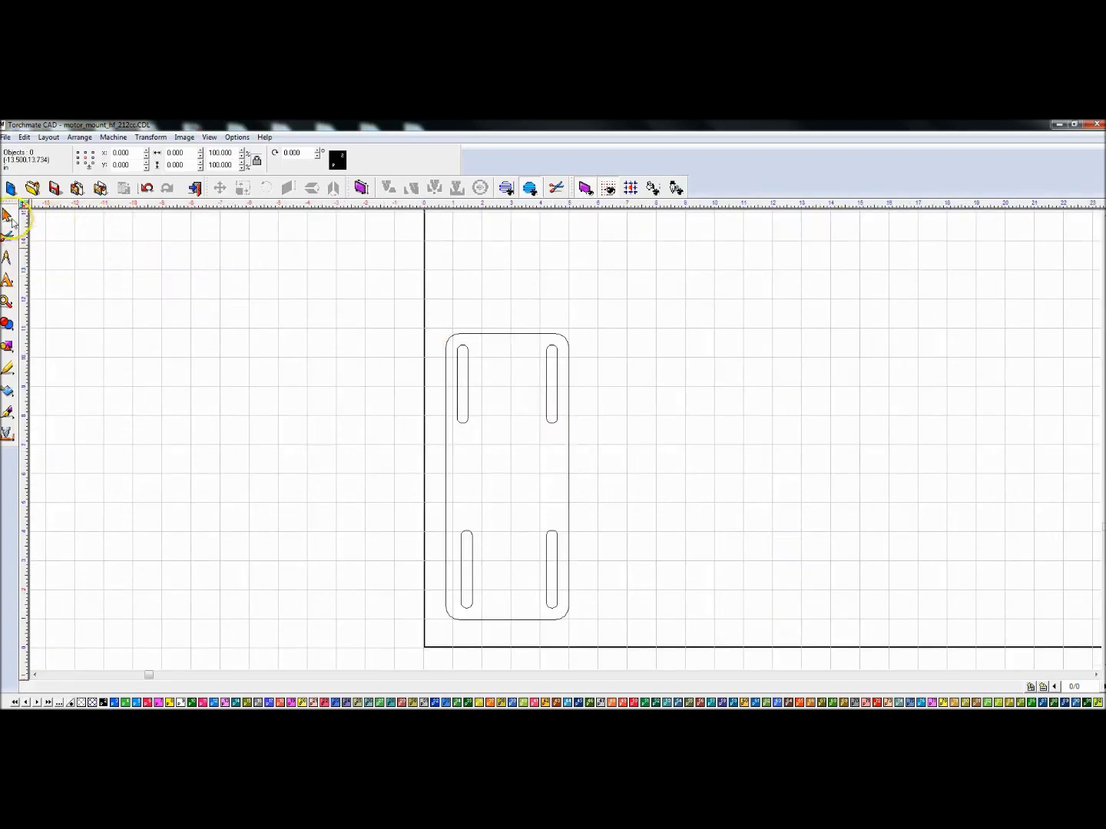
left_click_drag(311, 289, 638, 646)
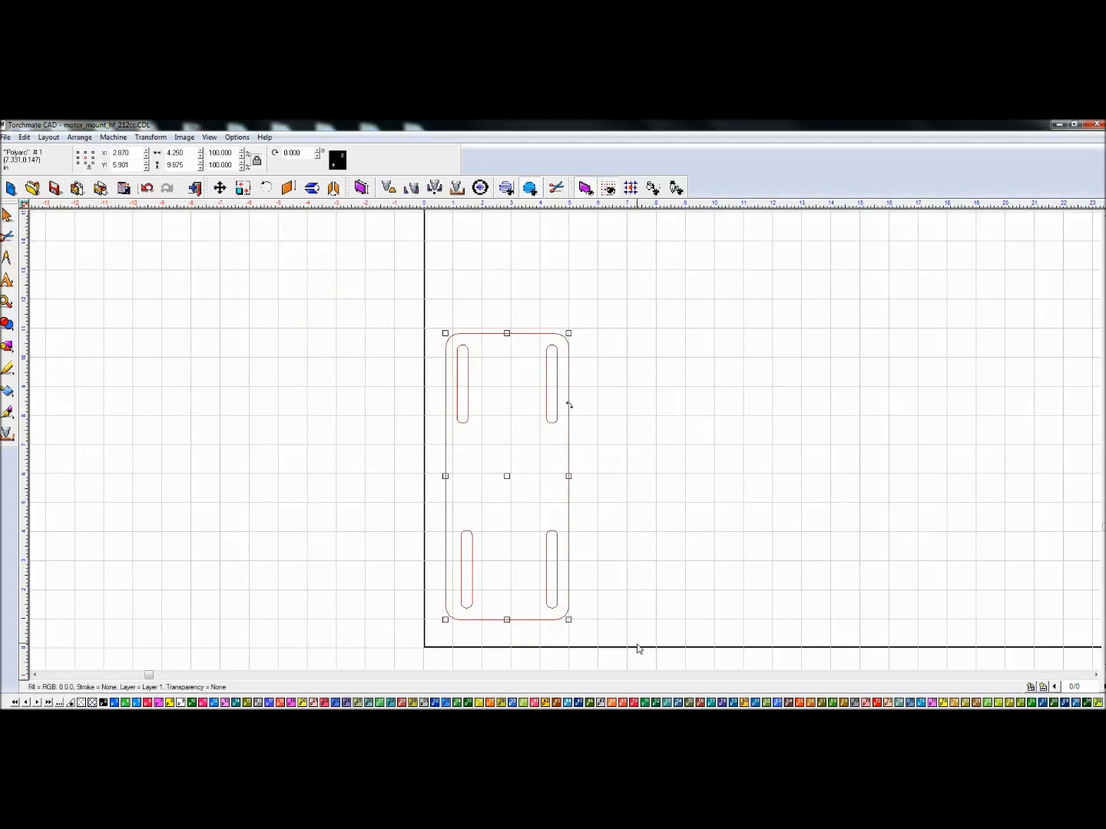
left_click(392, 331)
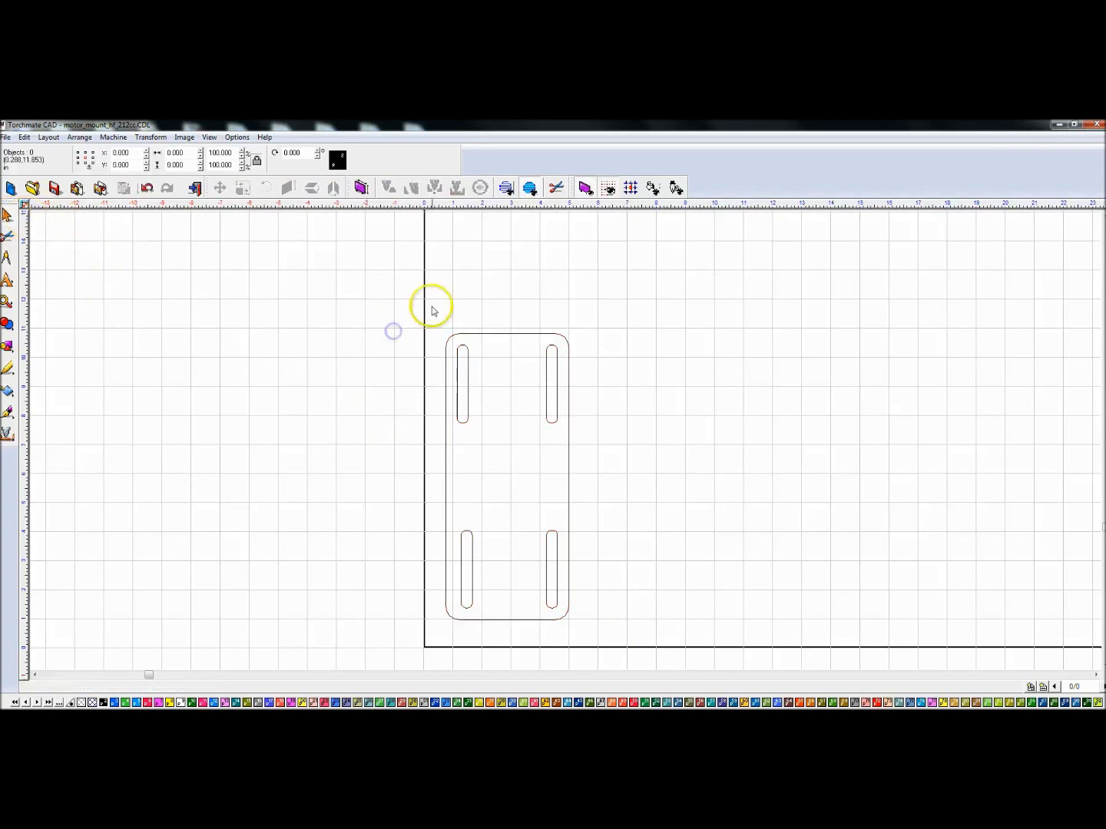
left_click_drag(366, 276, 658, 614)
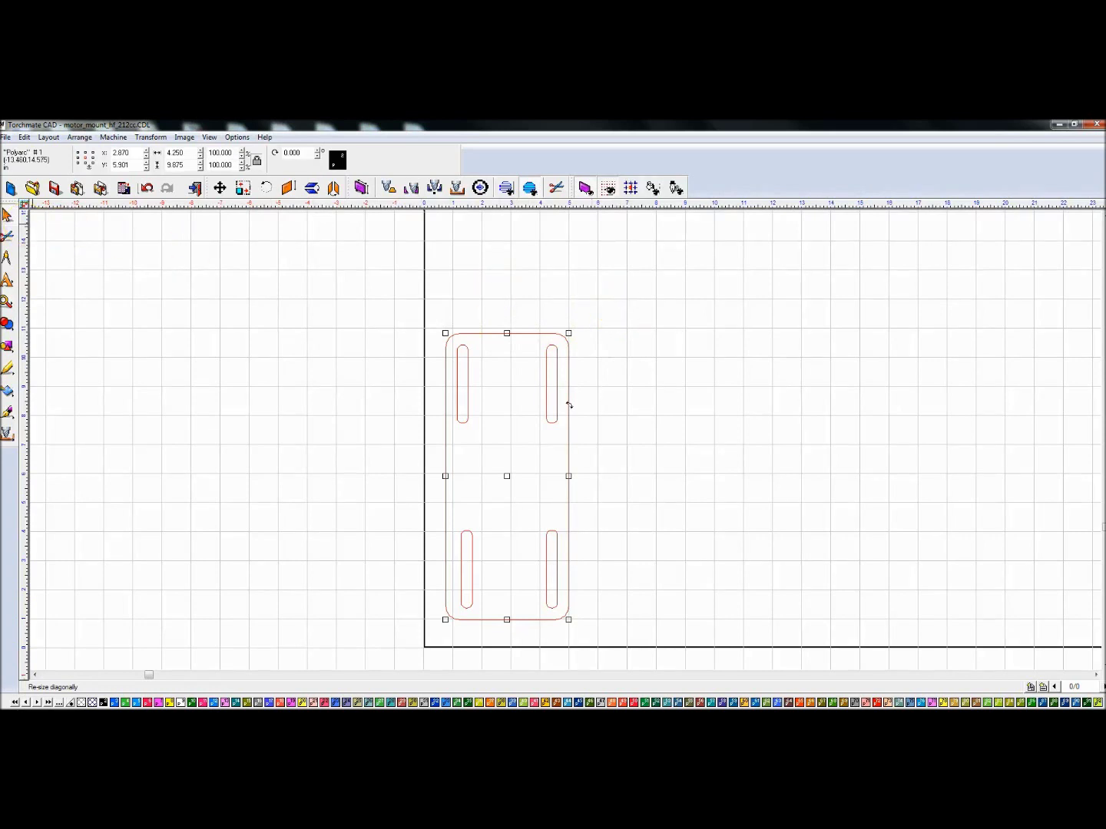
left_click_drag(354, 252, 662, 657)
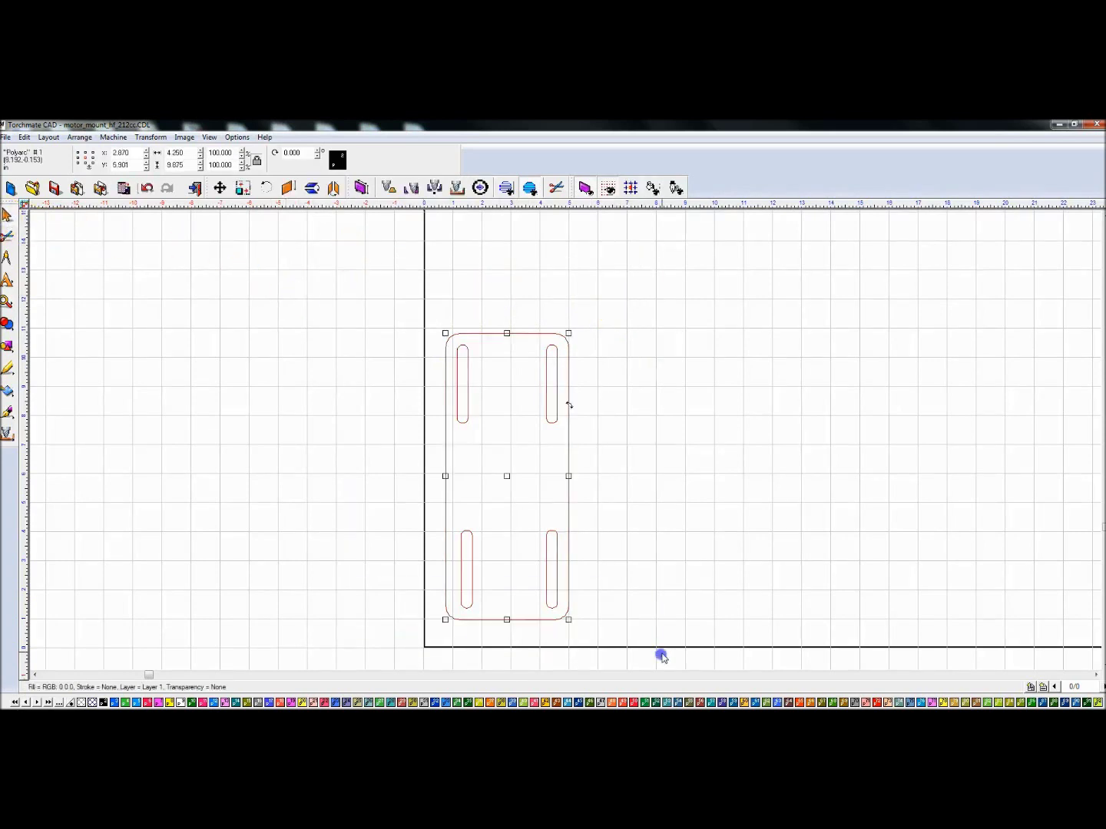